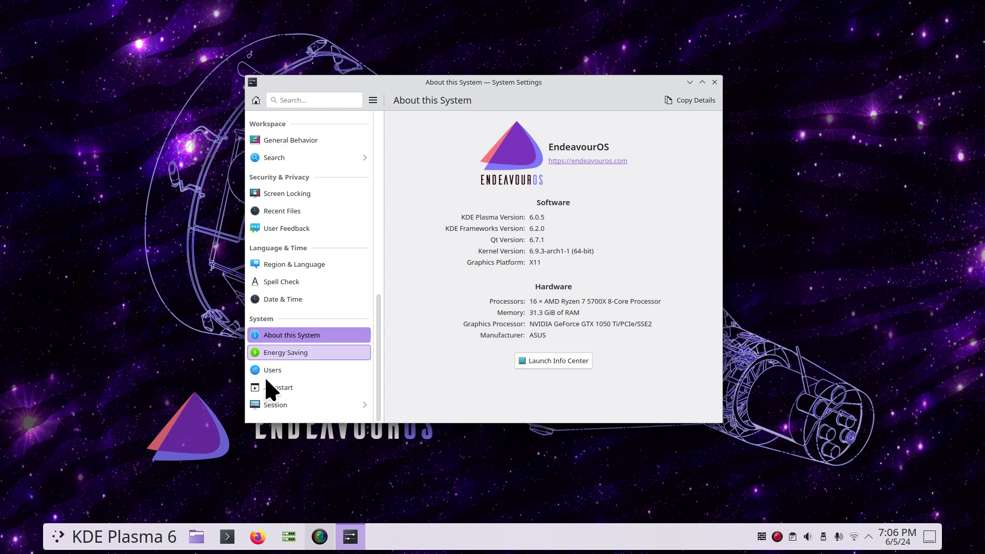
Open the Kickoff application launcher, showing Favorites such as Power OFF Now and Ping Me.
left_click(56, 536)
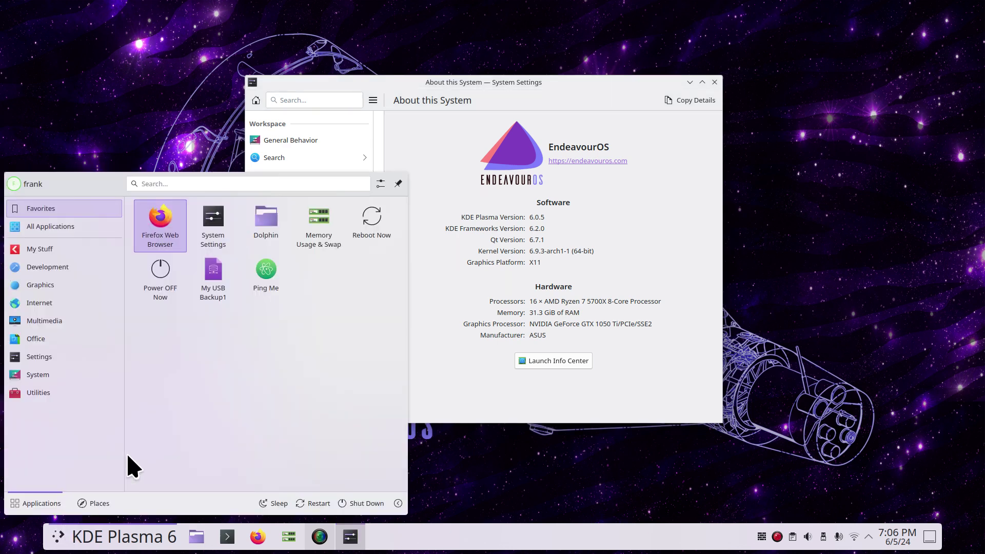
Browse the My Stuff, Internet, Utilities and System categories in the launcher.
mouse_move(51, 252)
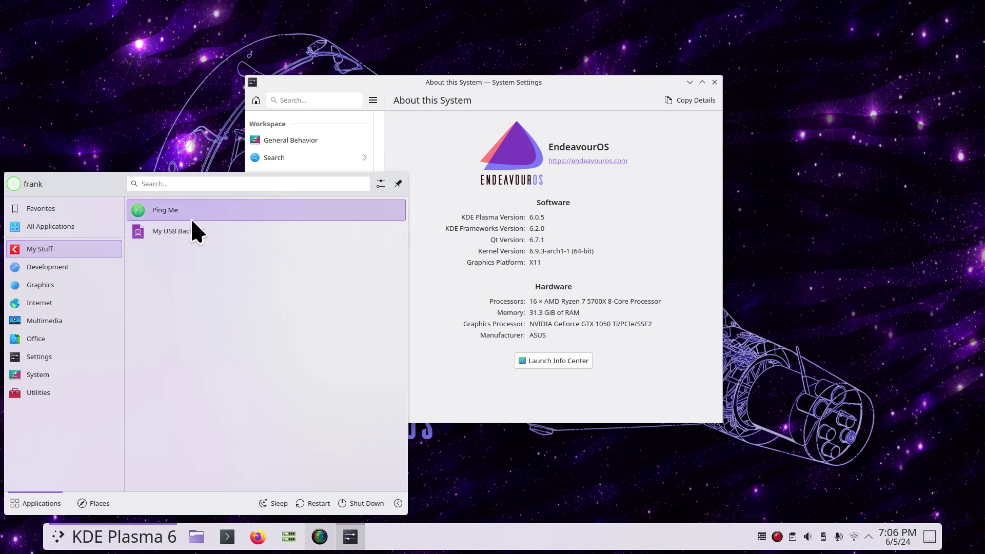
mouse_move(117, 303)
mouse_move(57, 391)
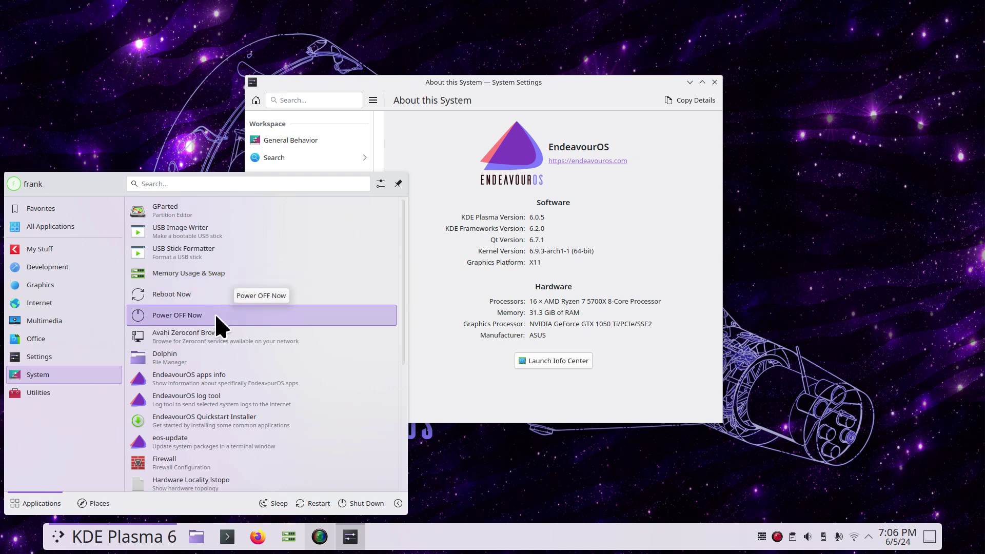
left_click(487, 439)
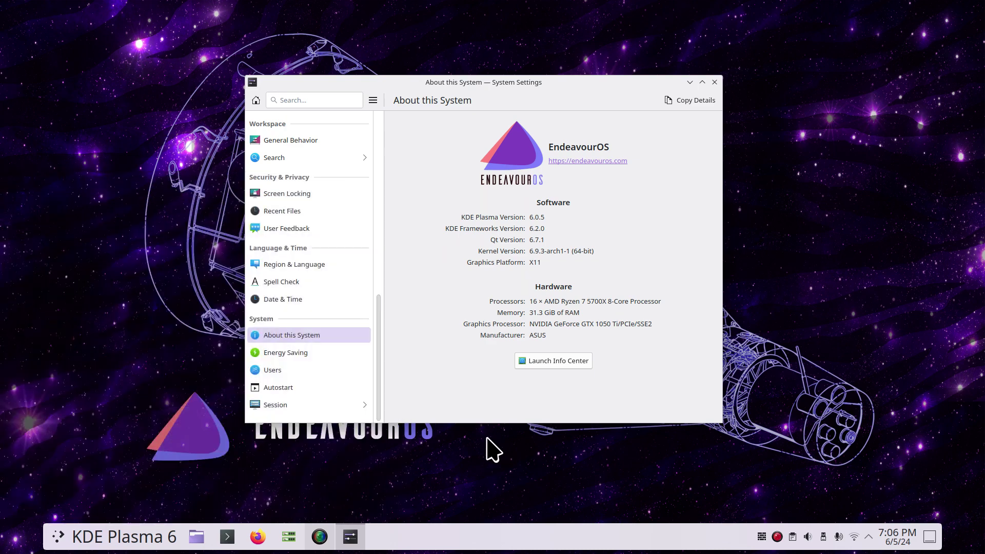
left_click(690, 82)
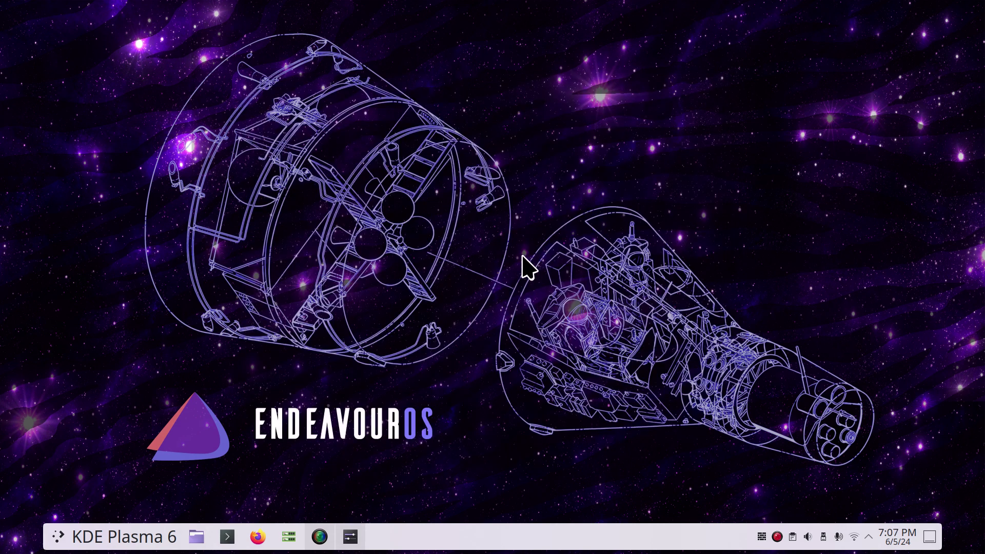
type("po")
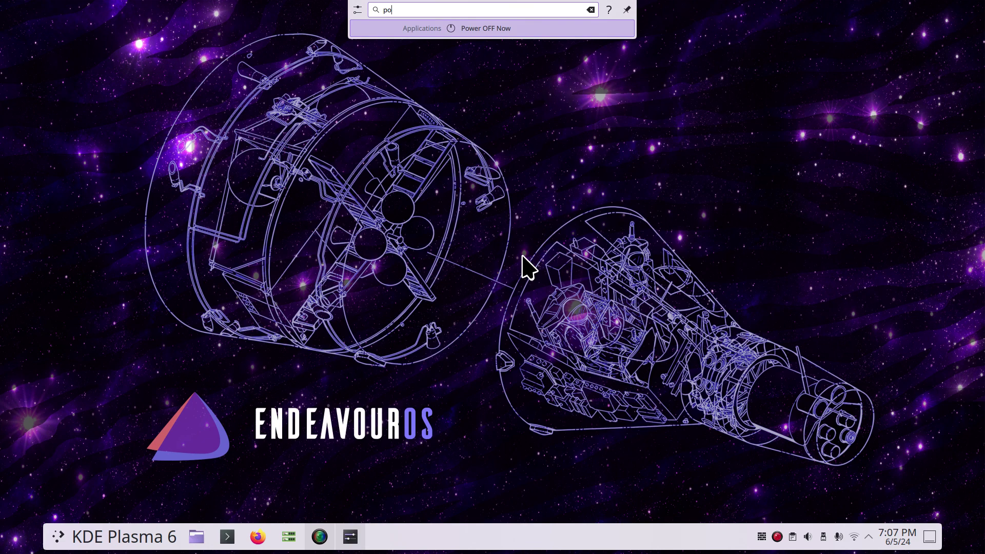
key("Escape")
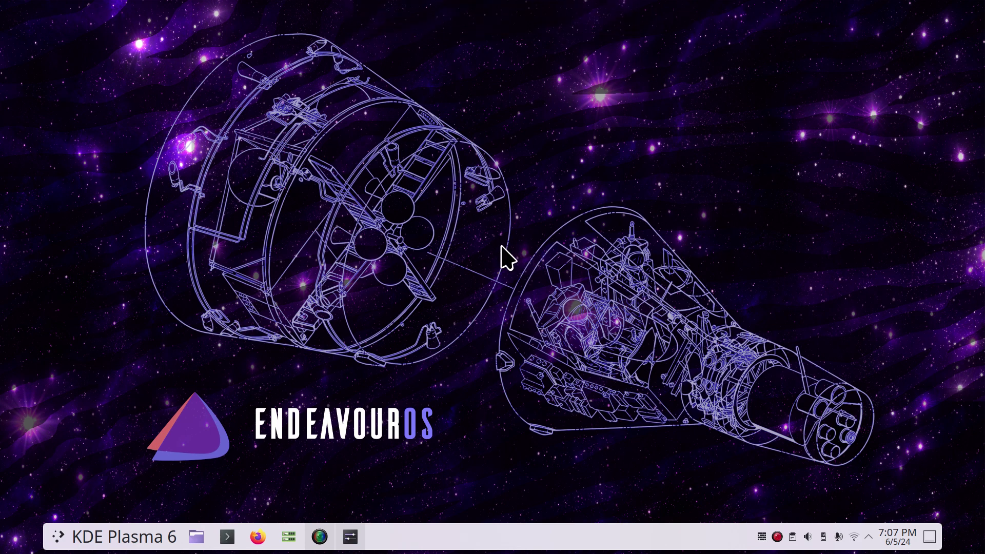
Bring System Settings back, shift it slightly left, then close it.
left_click(353, 537)
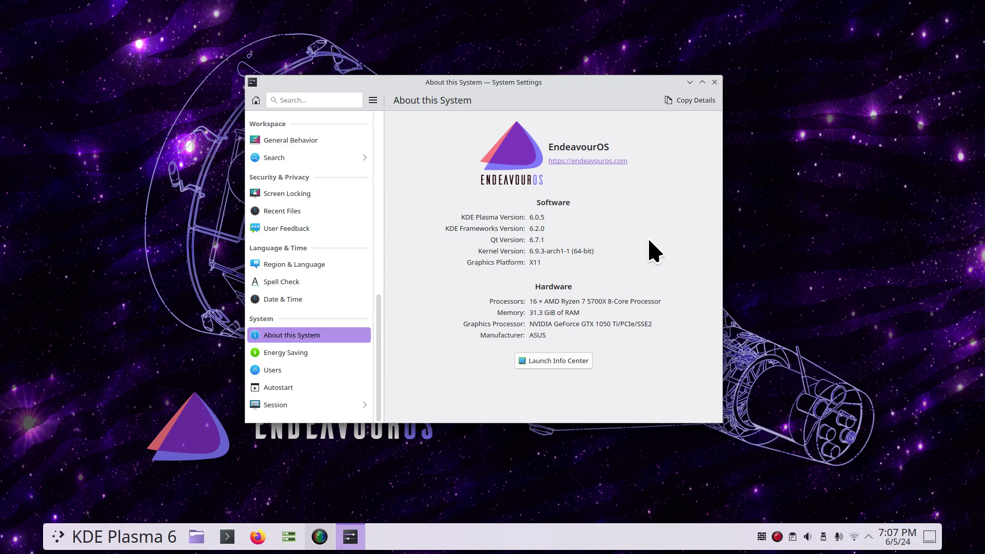
left_click_drag(609, 84, 576, 65)
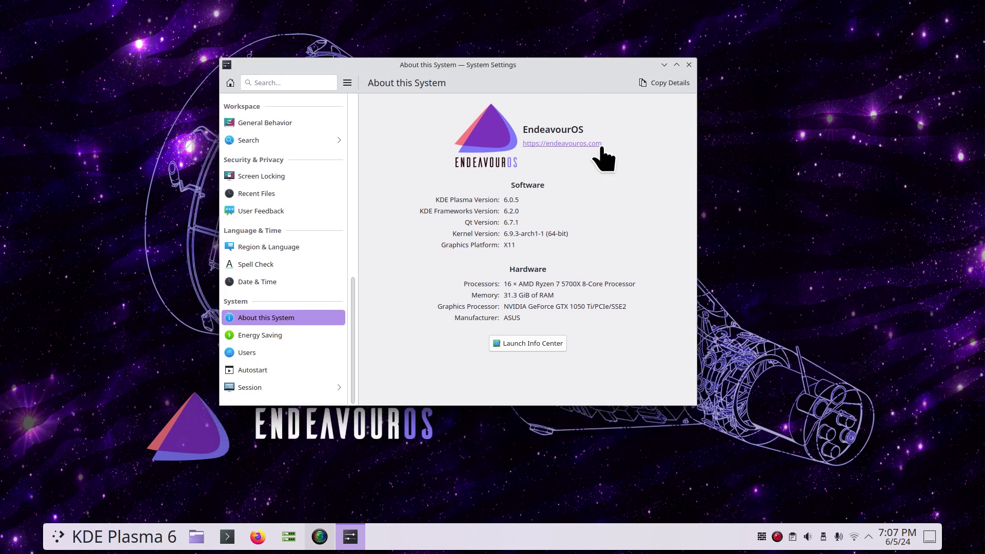
left_click(689, 65)
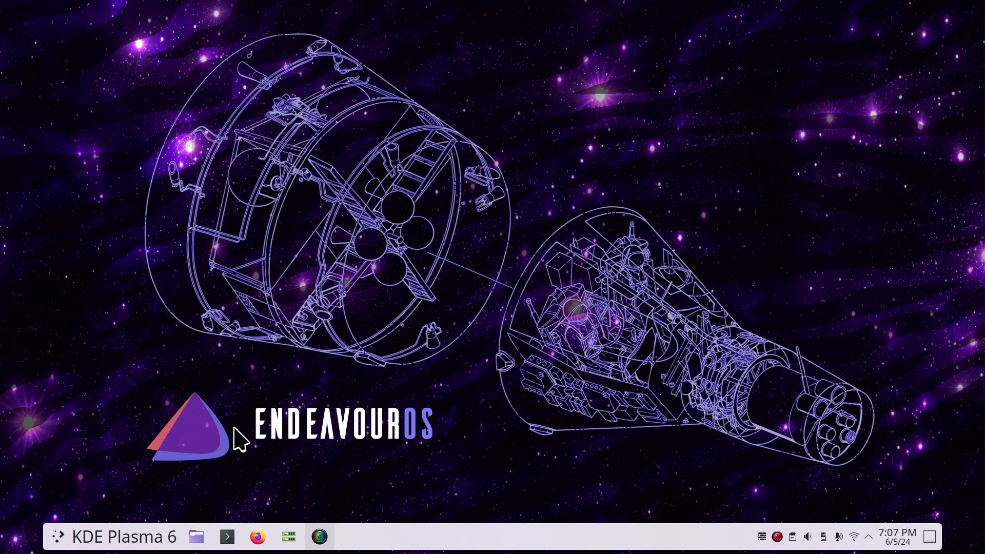
Open Dolphin and browse to the usbback1 removable drive, showing only lost+found.
left_click(198, 536)
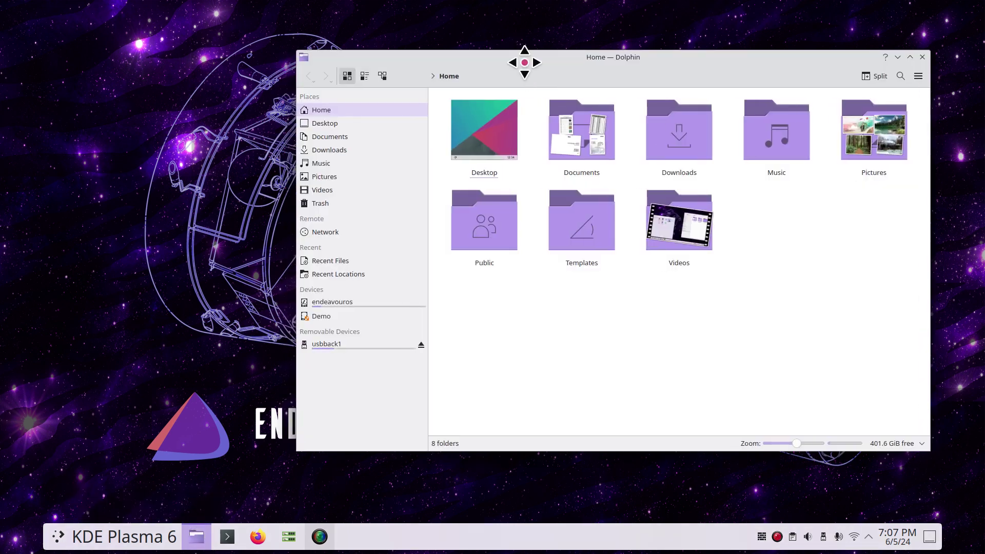
left_click_drag(524, 62, 667, 55)
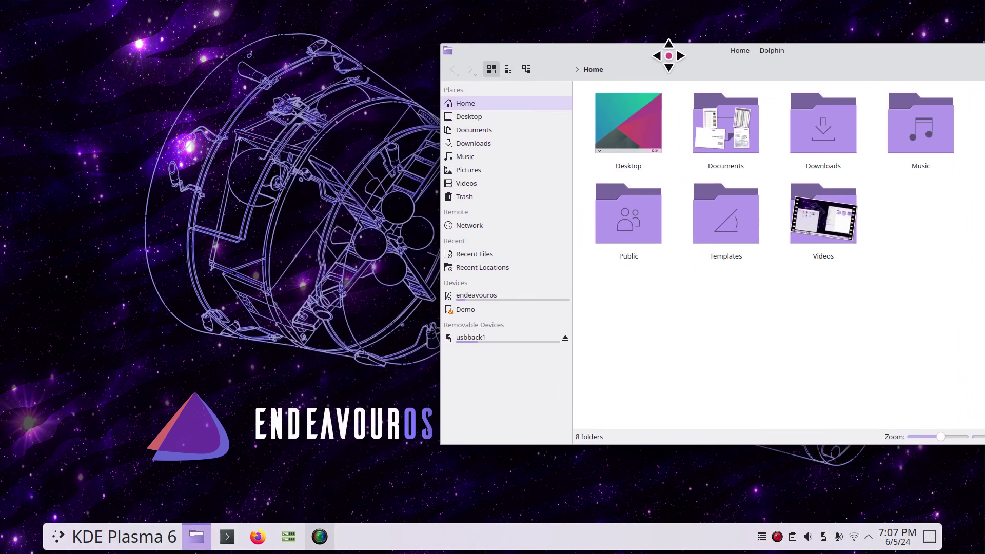
left_click(483, 338)
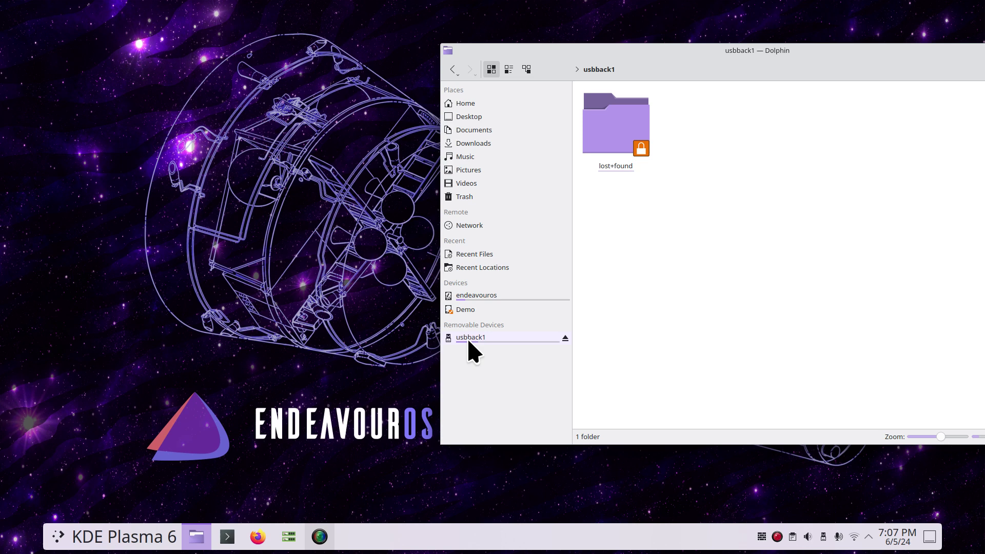
Inspect the My USB Backup1 entry's context menu under My Stuff, then dismiss it.
left_click(59, 536)
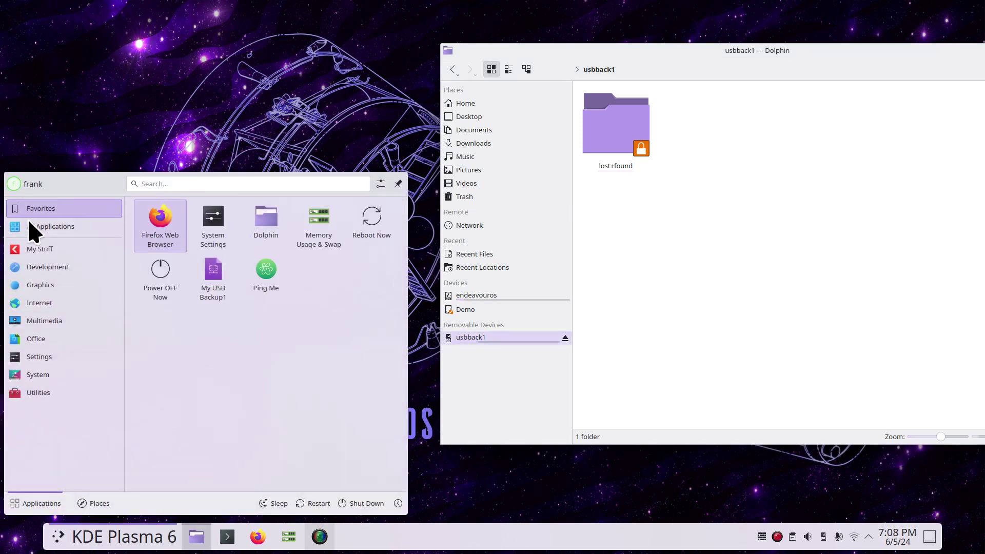
mouse_move(32, 230)
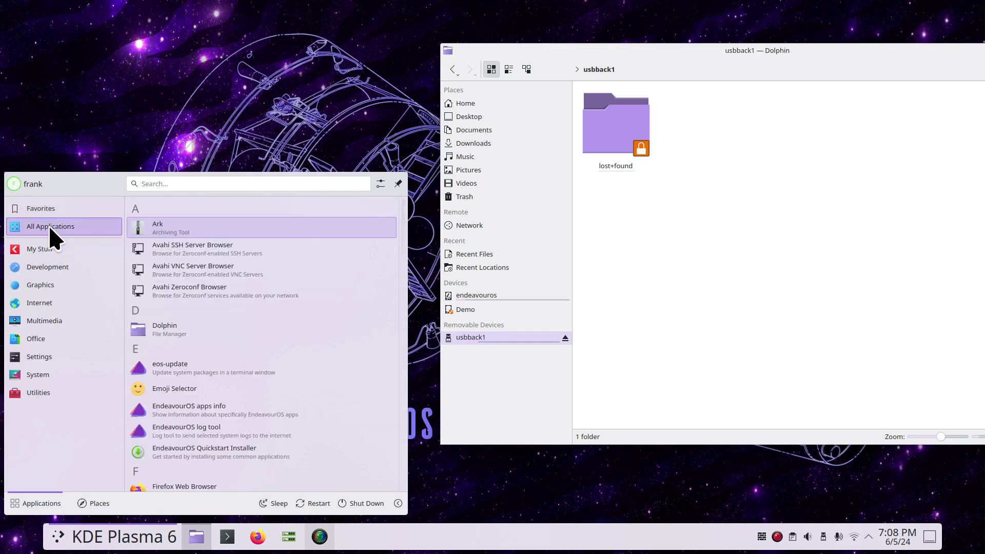
mouse_move(54, 251)
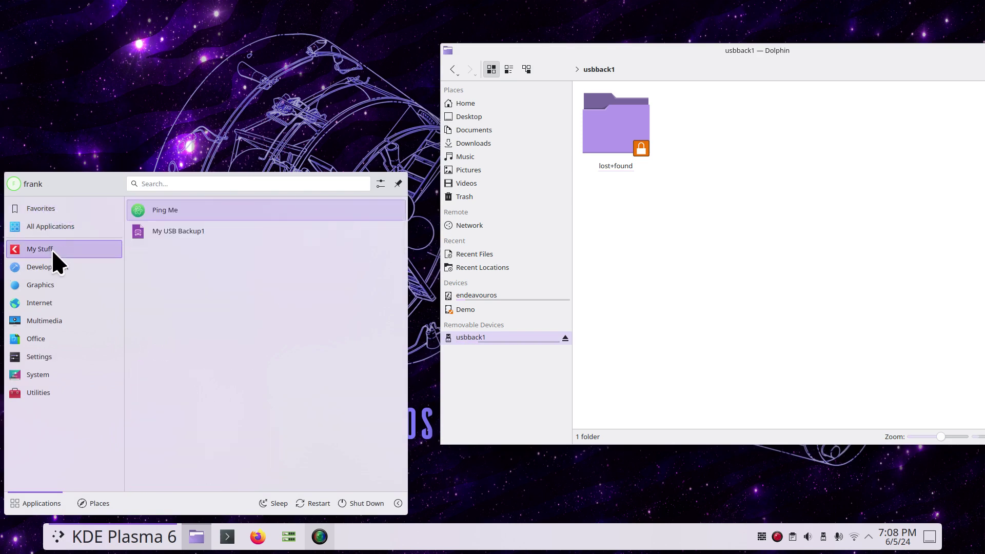
right_click(189, 232)
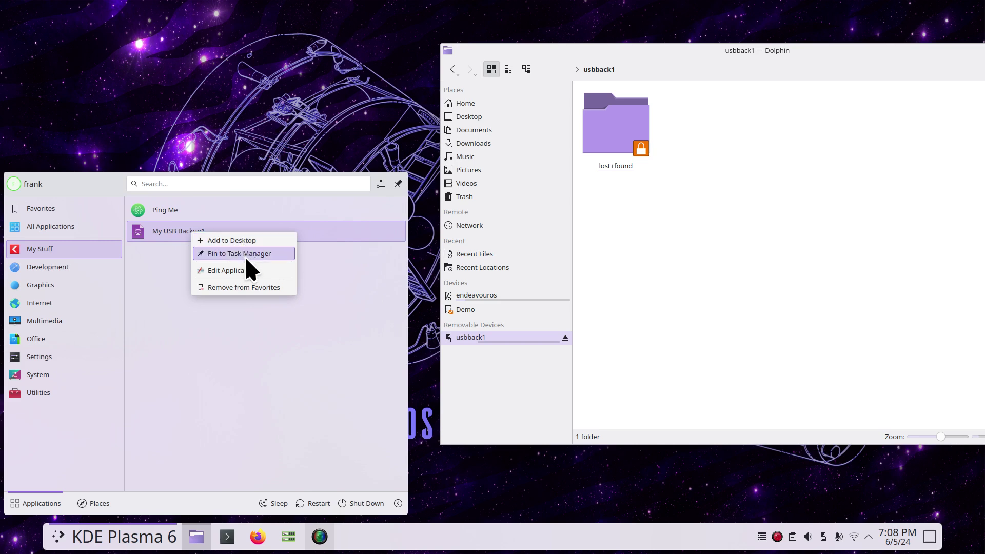
left_click(292, 106)
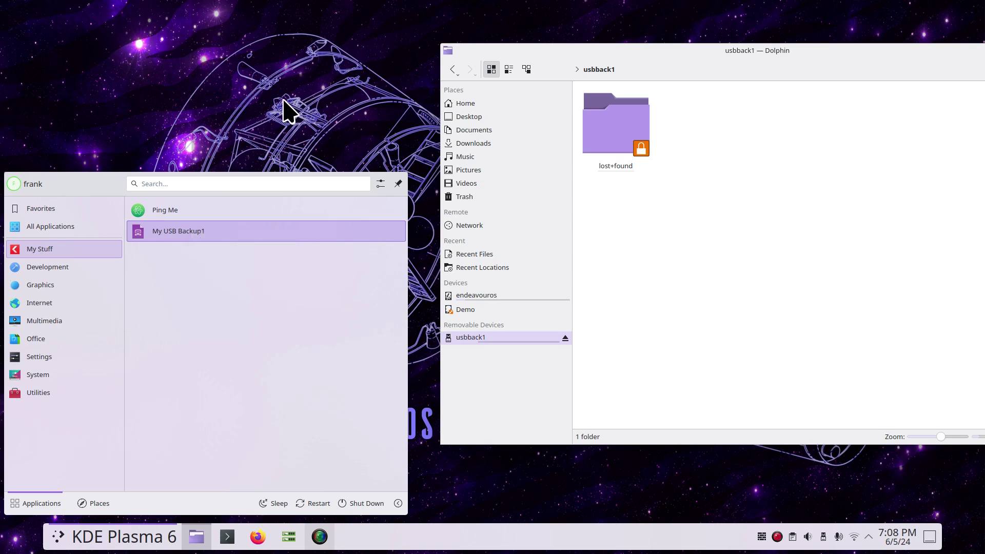
Search KRunner for 'usb' to list My USB Backup1 and USB tools, then dismiss it.
left_click(221, 149)
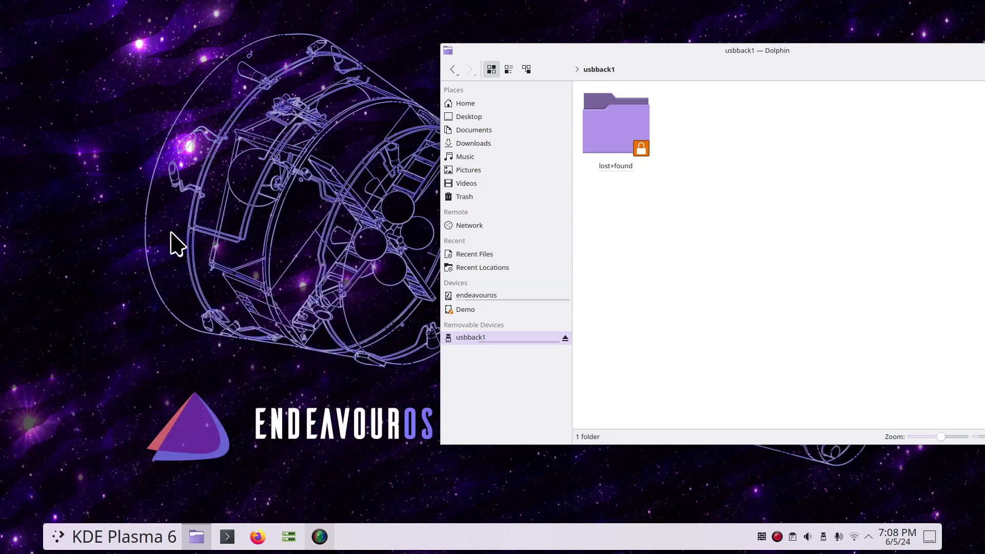
key("alt+space")
type("usb")
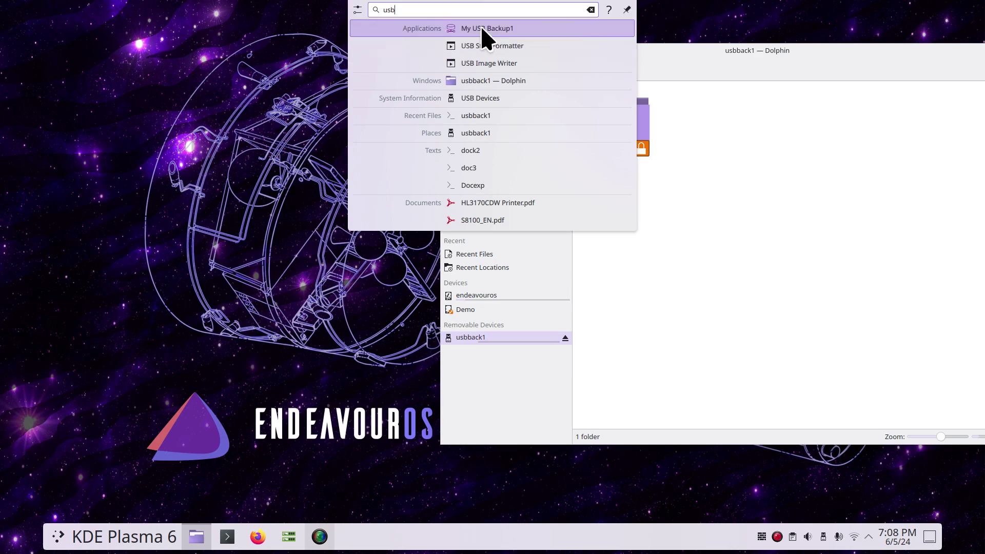
key("Escape")
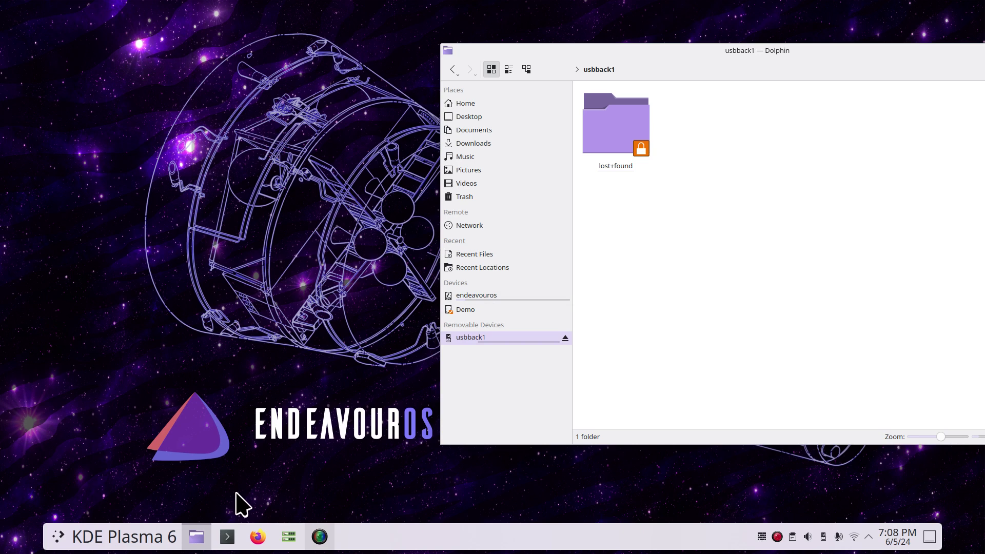
Run My USB Backup1 from Favorites, then launch Memory Usage & Swap.
left_click(59, 538)
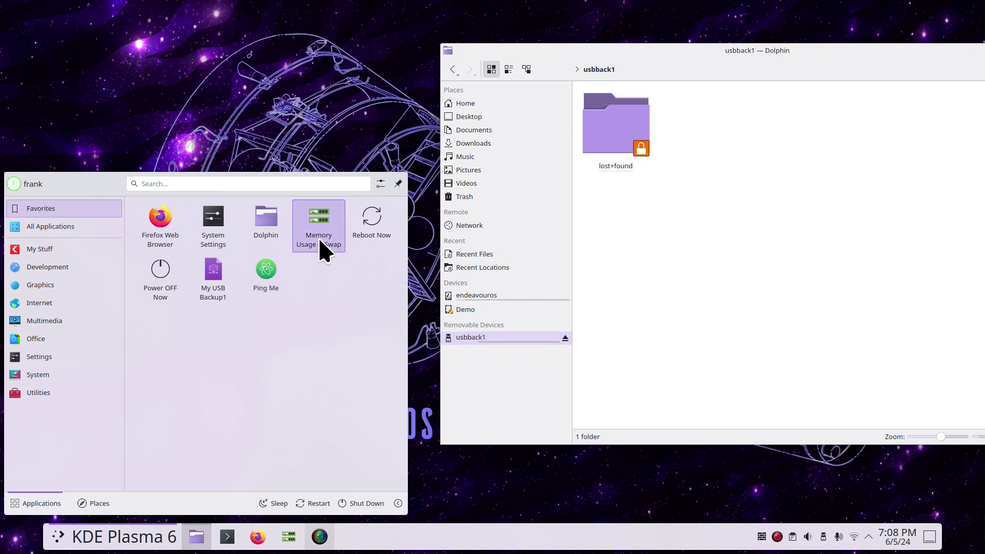
left_click(214, 280)
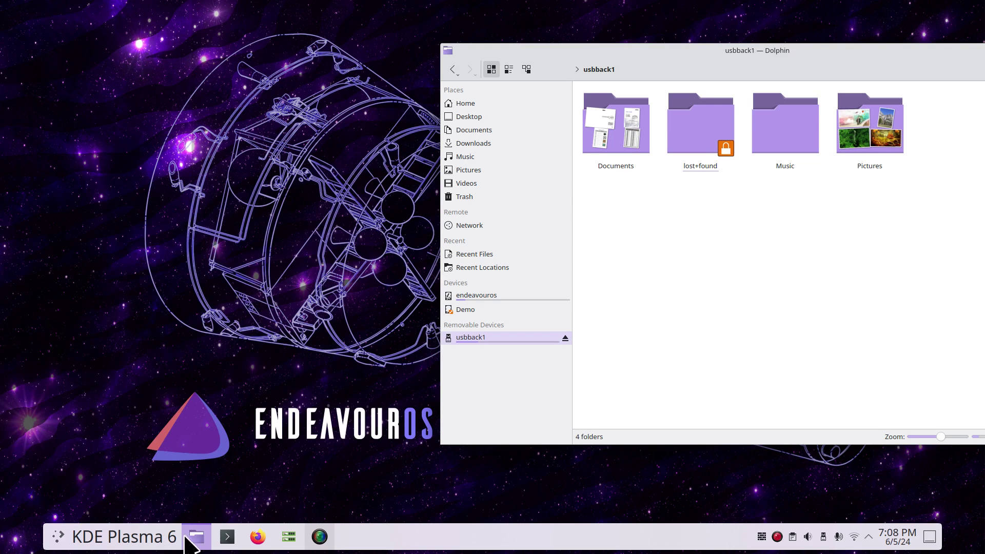
left_click(72, 539)
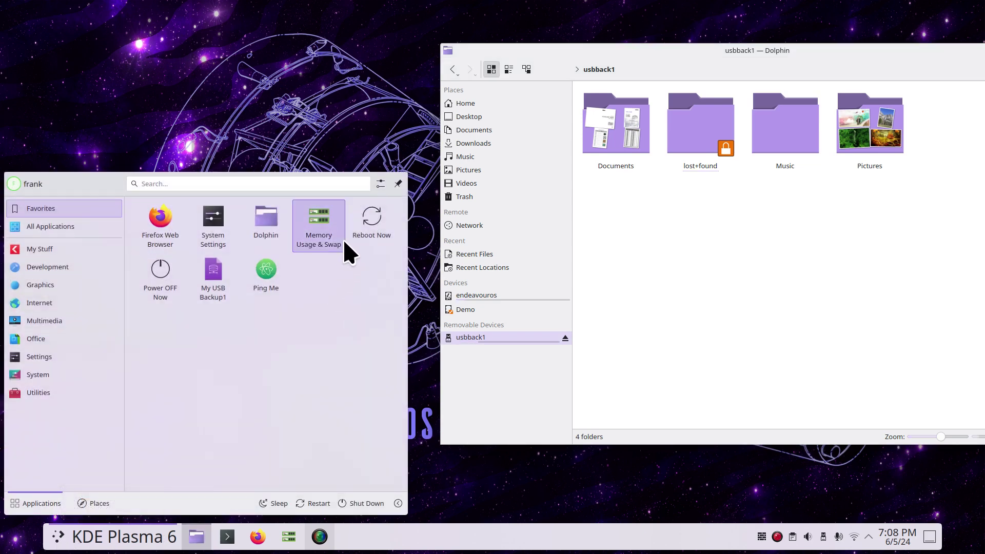
left_click(324, 228)
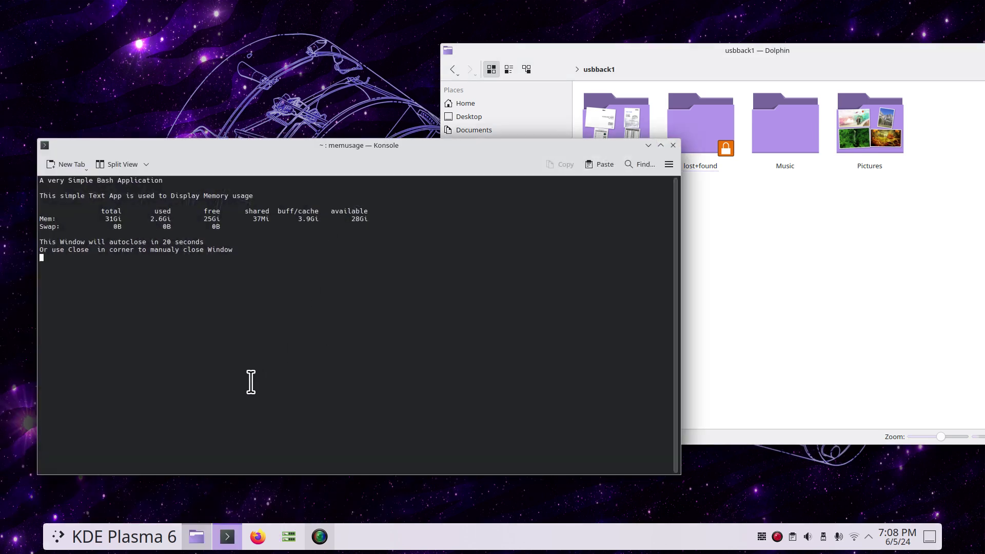
Enlarge the Konsole text and select the total memory and Swap row values.
key("ctrl+plus")
key("ctrl+plus")
key("ctrl+plus")
key("ctrl+plus")
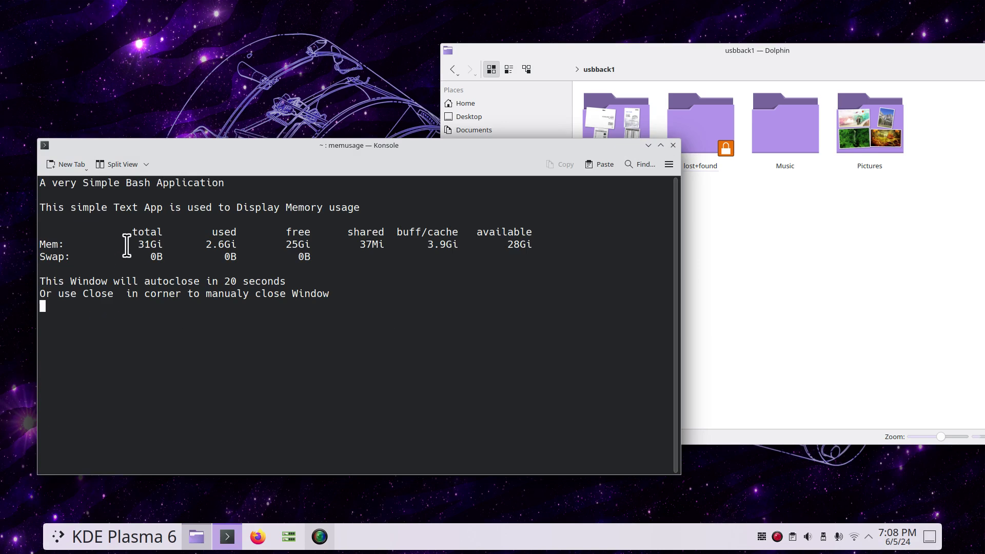
left_click_drag(125, 244, 311, 244)
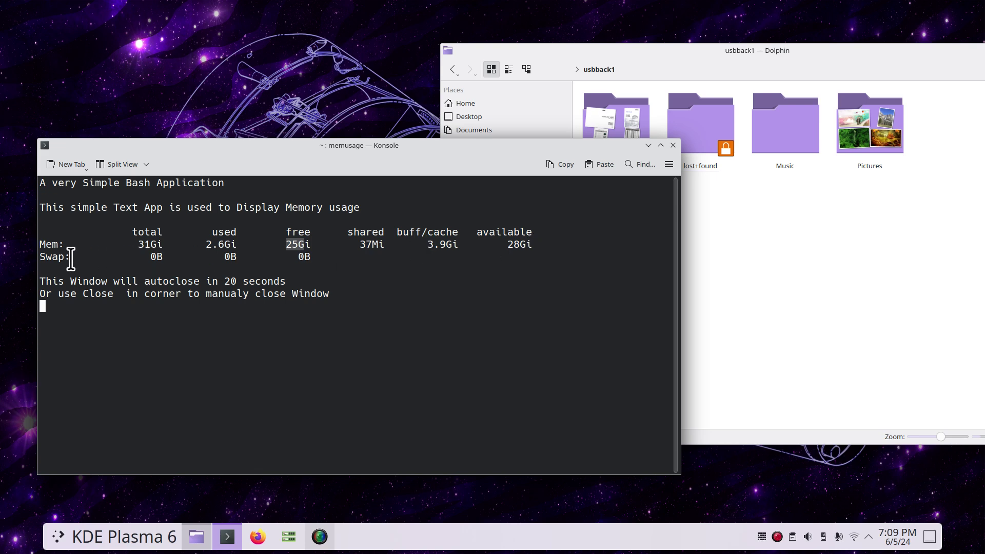
left_click_drag(41, 259, 333, 261)
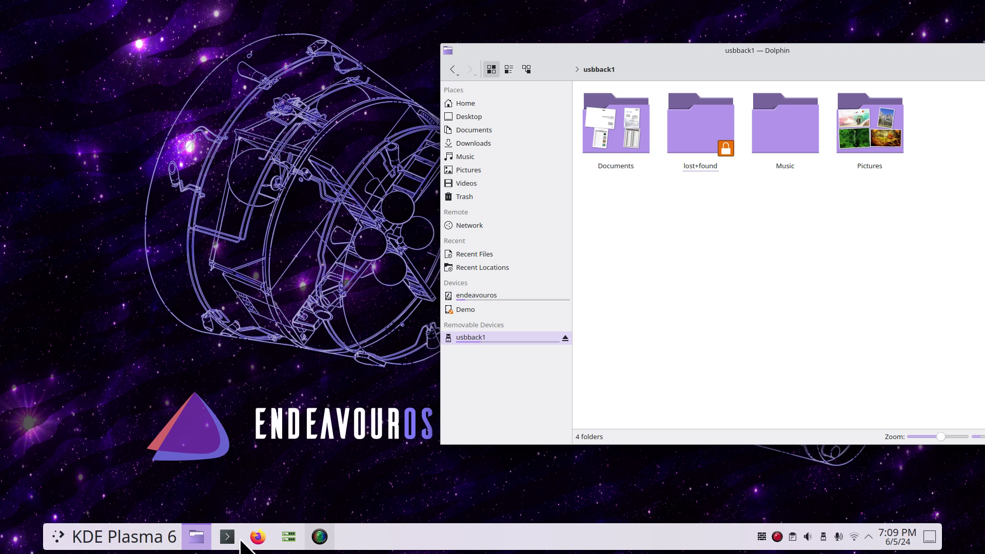
Open KDE Menu Editor via Edit Applications... on the launcher button.
left_click(57, 536)
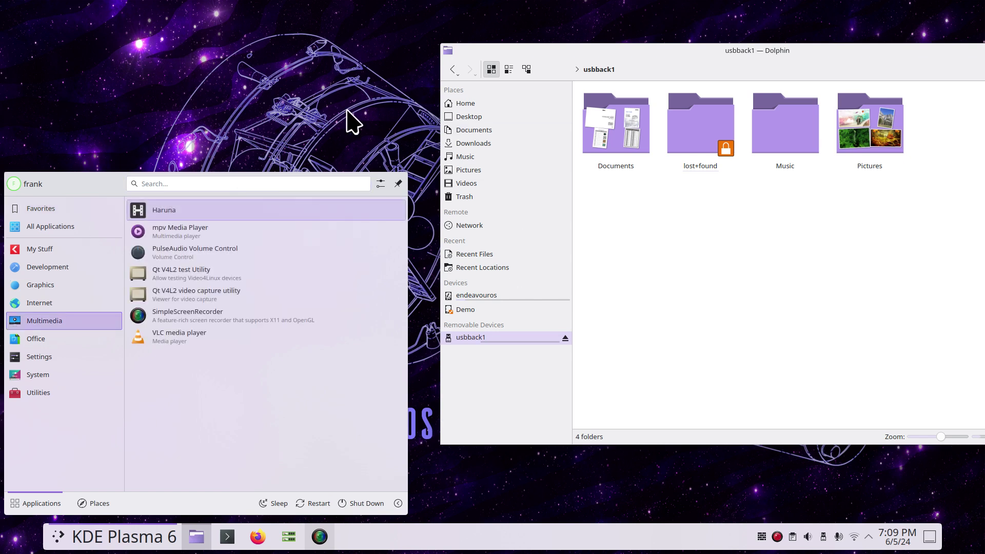
left_click(642, 294)
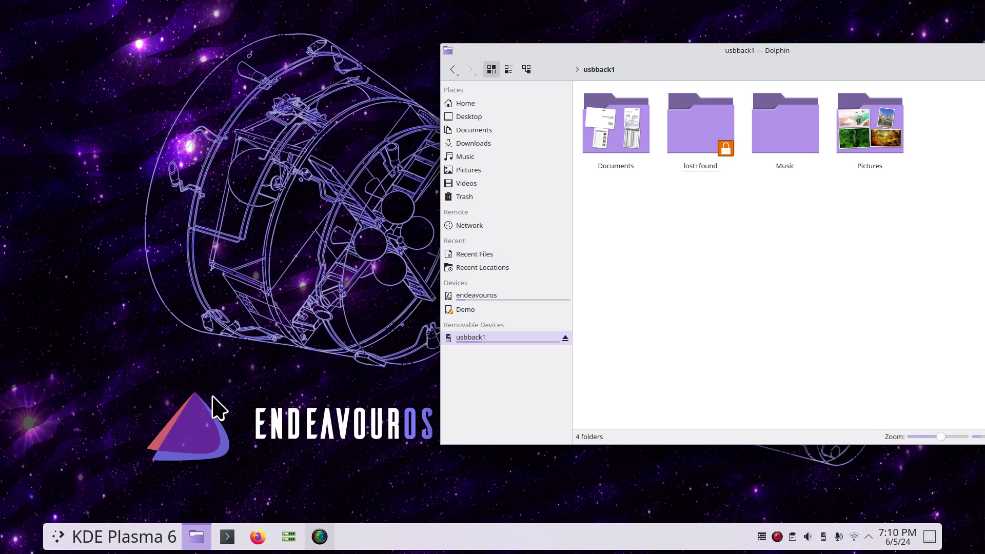
right_click(67, 535)
left_click(105, 462)
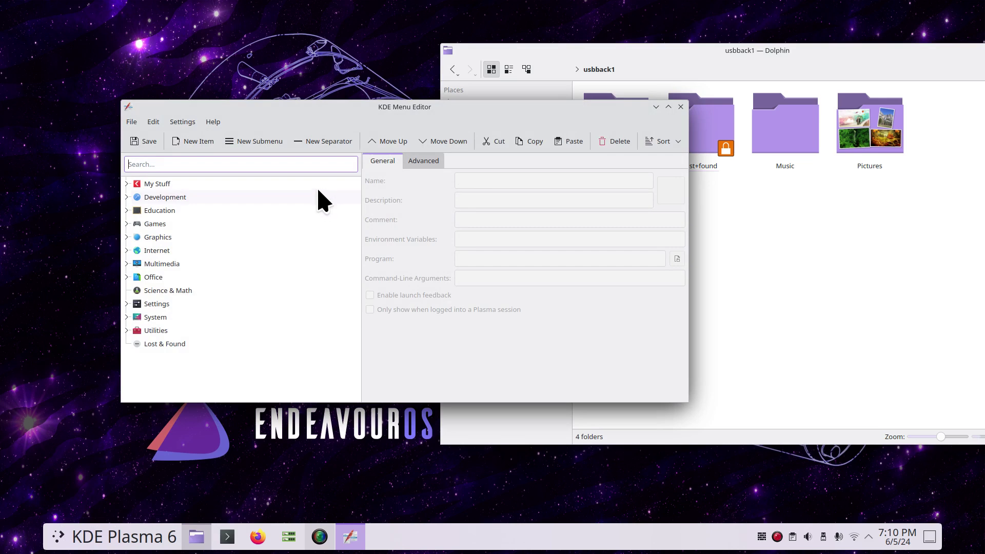
Expand My Stuff and review My USB Backup1's General and Advanced tabs.
left_click(126, 183)
left_click(159, 211)
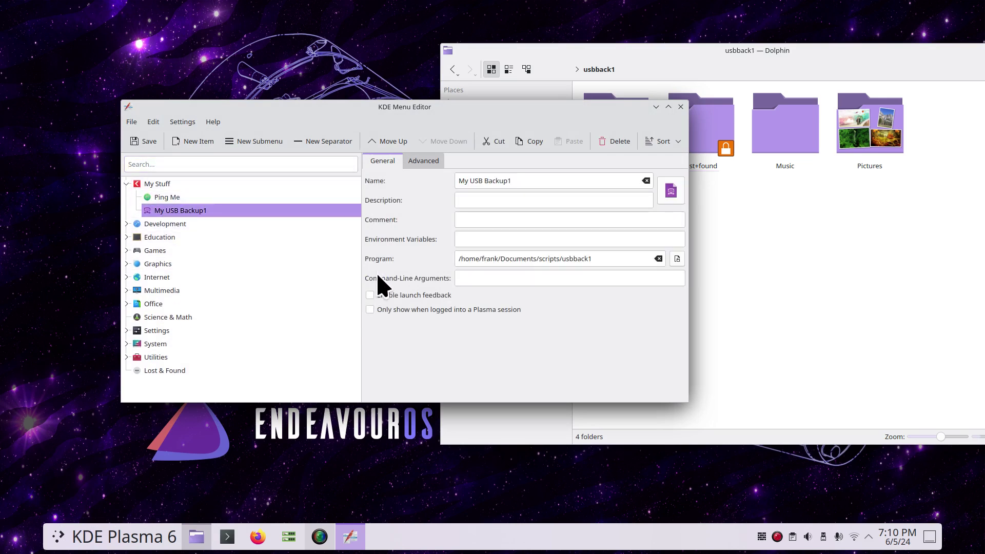
left_click(429, 161)
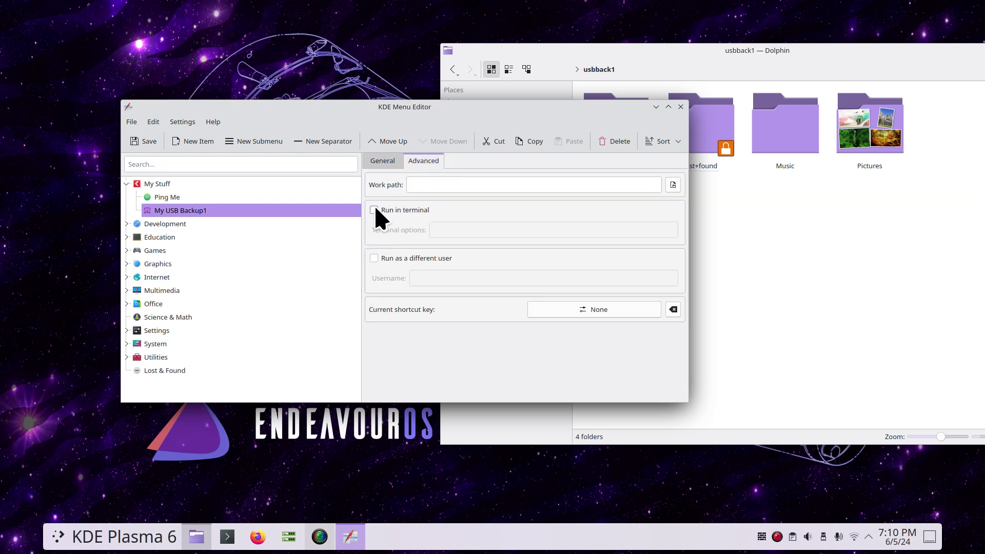
left_click(383, 161)
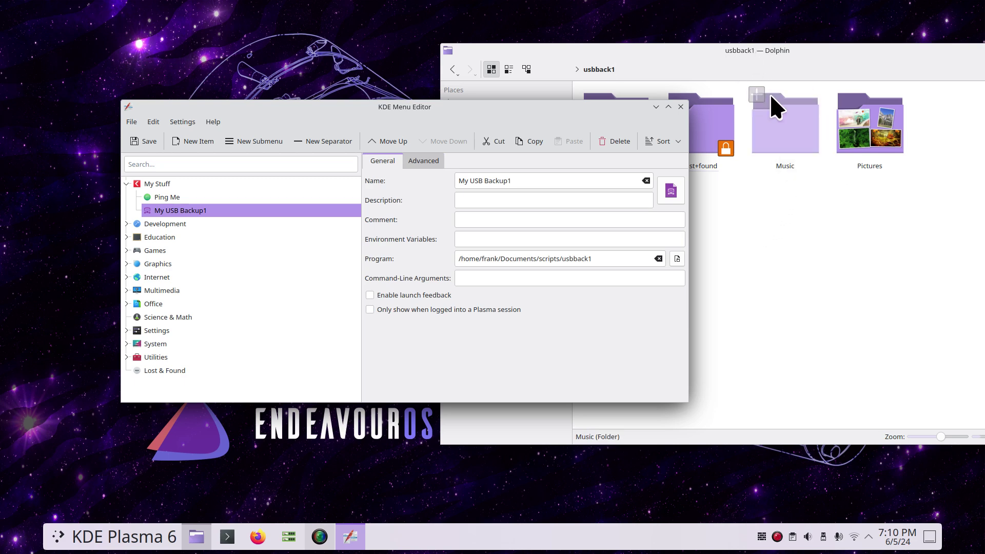
left_click_drag(540, 111, 438, 118)
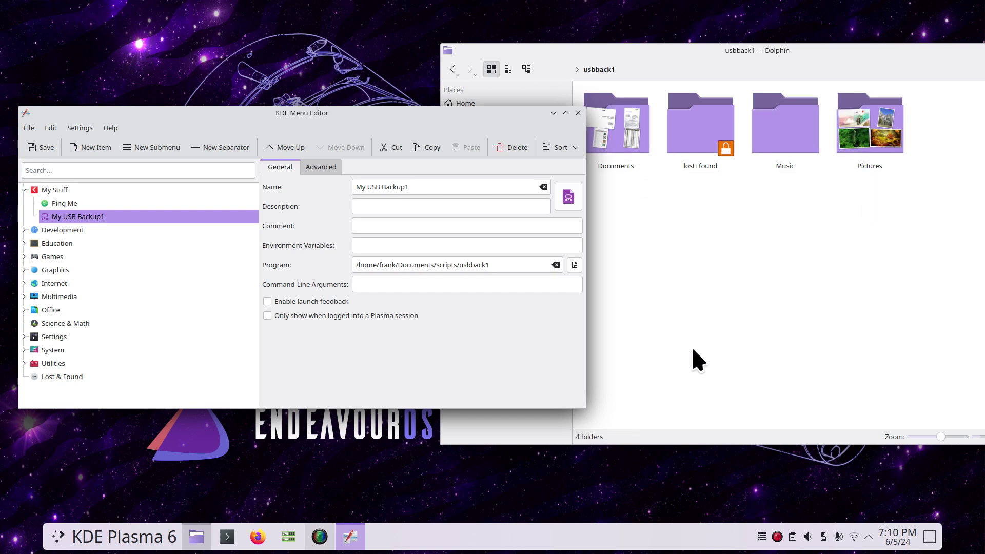
left_click_drag(501, 113, 353, 158)
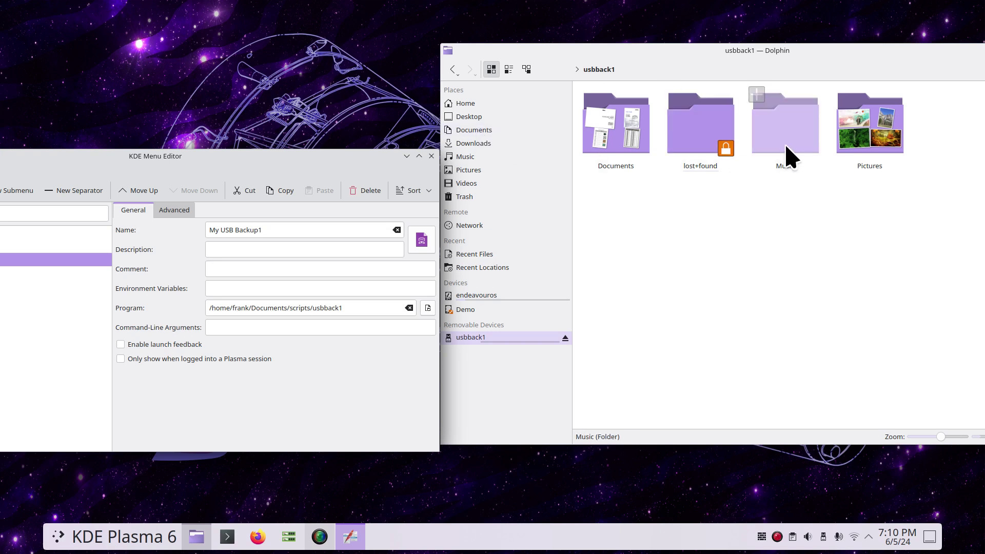
left_click_drag(332, 164, 608, 145)
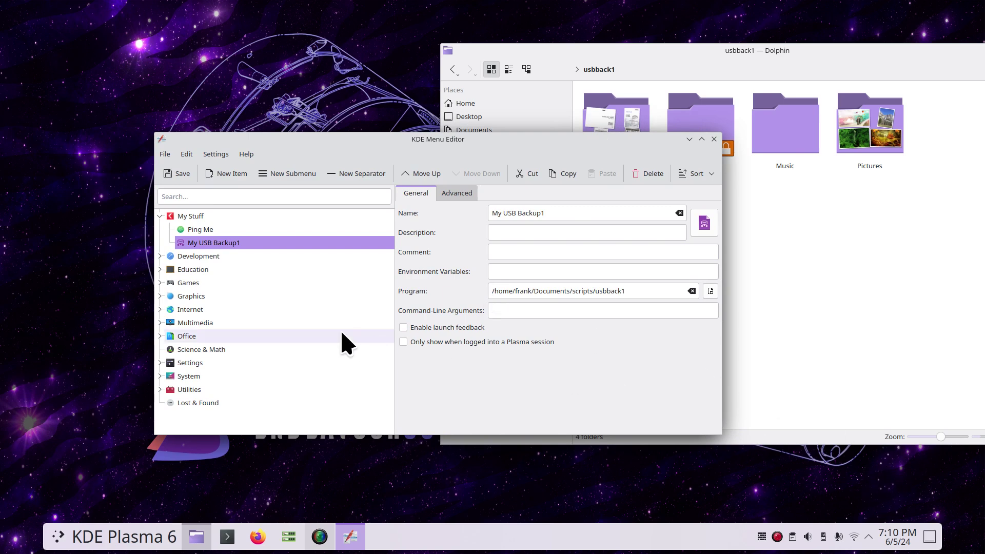
Launch Ping Me from the launcher and ping amazon.com, selecting its IP address.
left_click(199, 229)
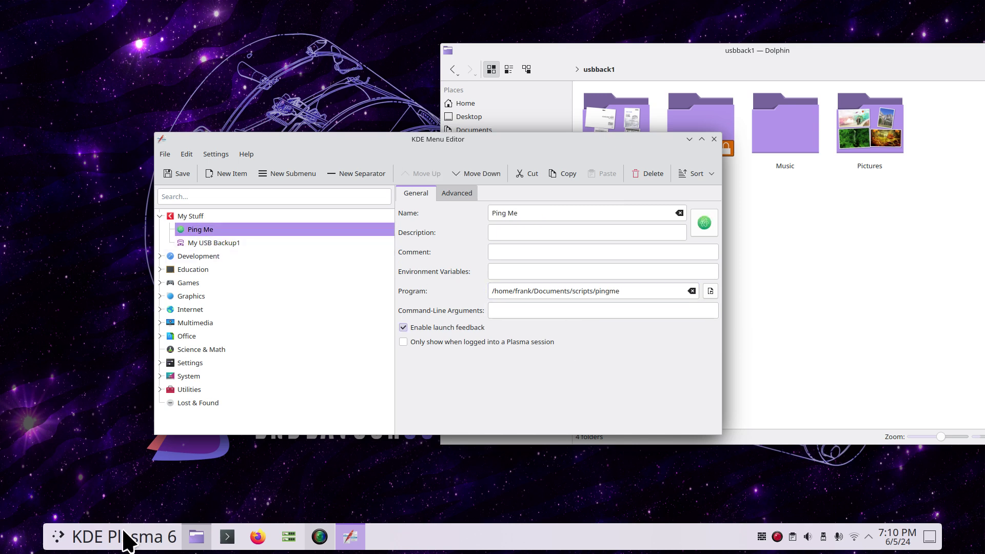
left_click(67, 536)
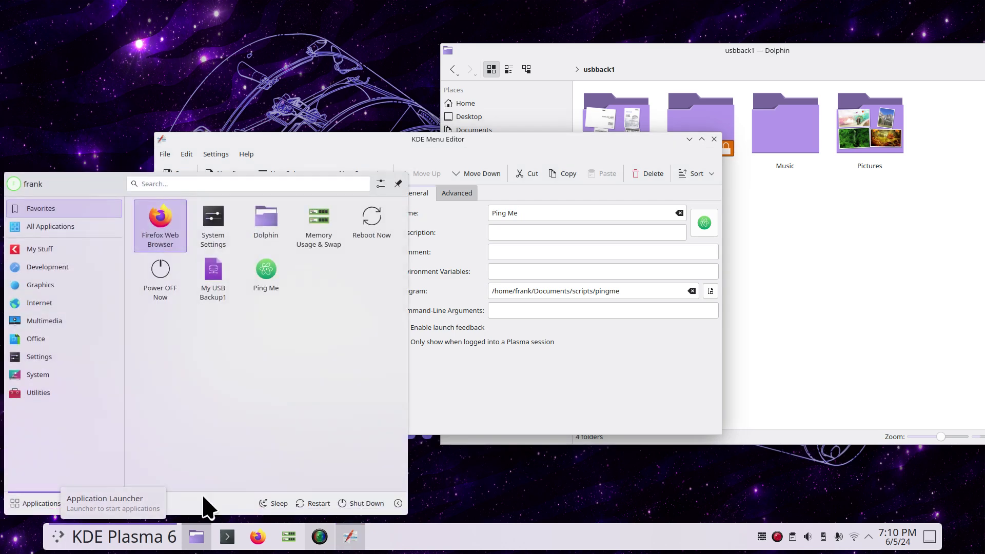
left_click(268, 277)
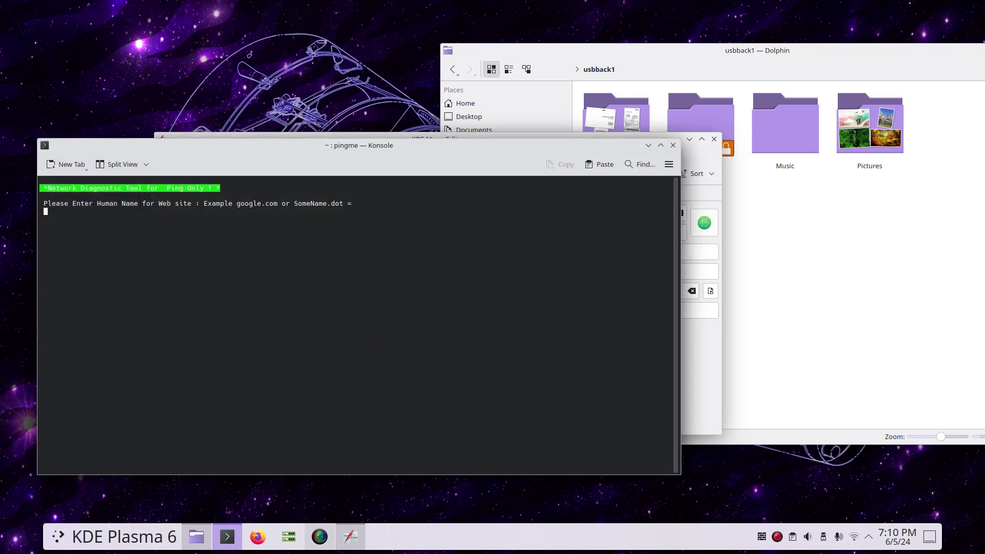
key("ctrl+plus")
key("ctrl+plus")
key("ctrl+plus")
key("ctrl+plus")
key("ctrl+plus")
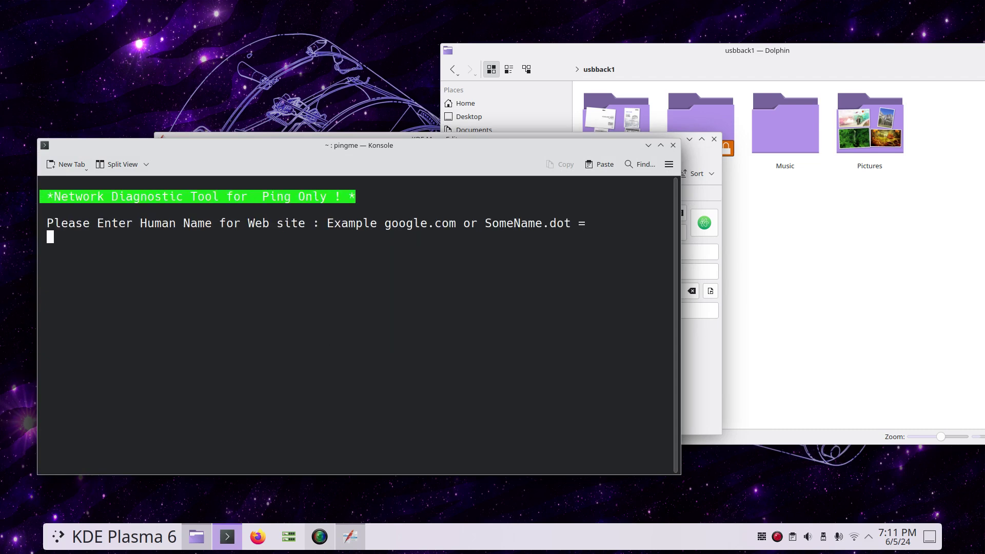
type("amazon.com")
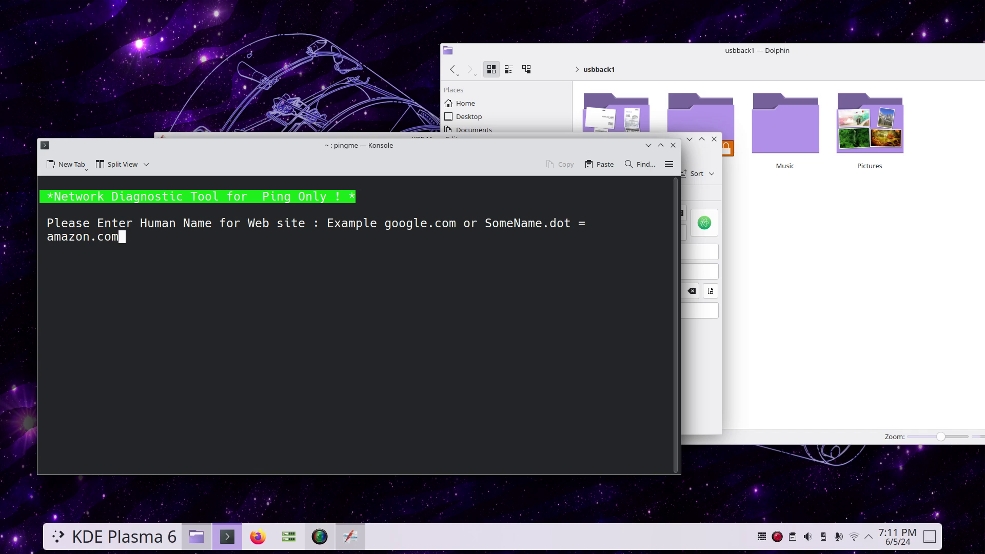
key("Return")
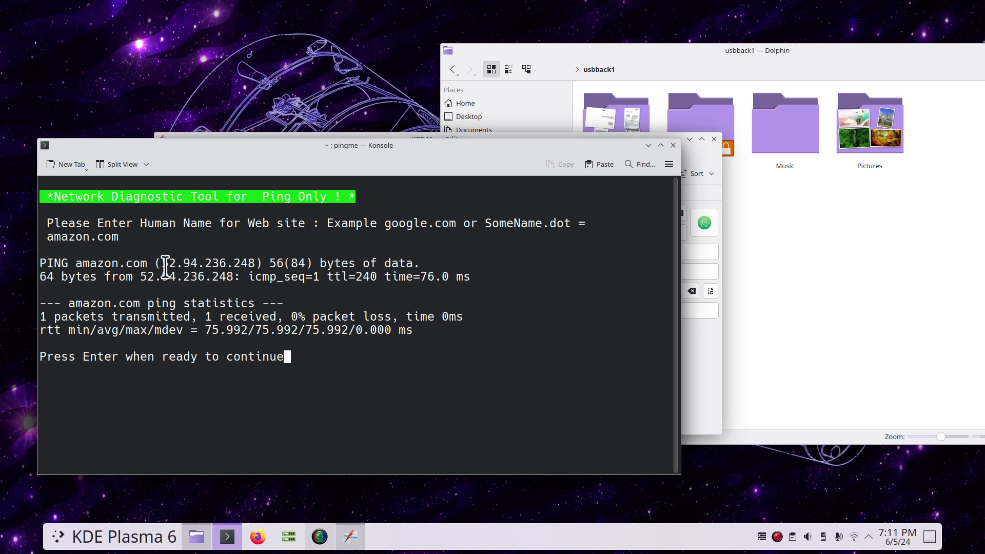
left_click_drag(162, 264, 257, 260)
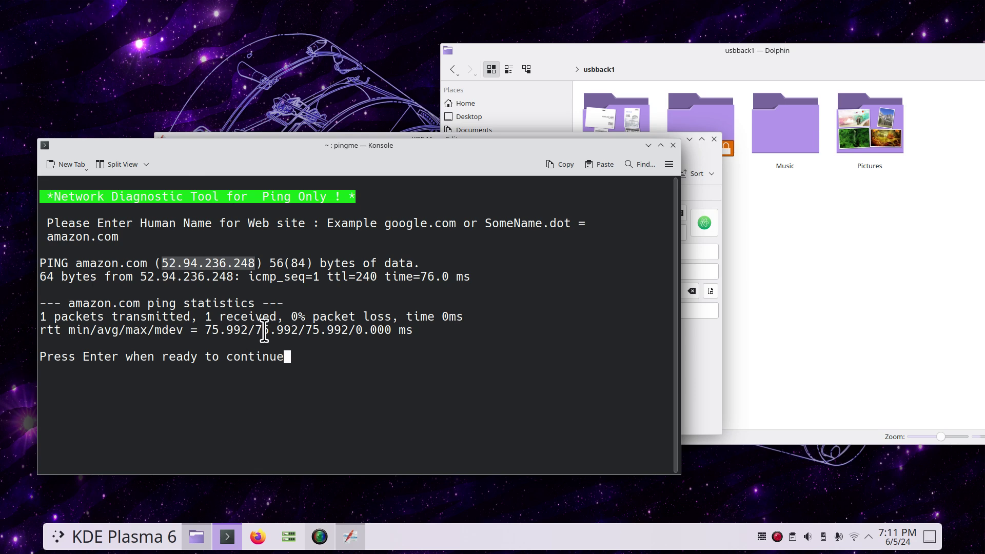
Ping ba.com, selecting its IP address, then try ba.org.
key("Return")
type("b")
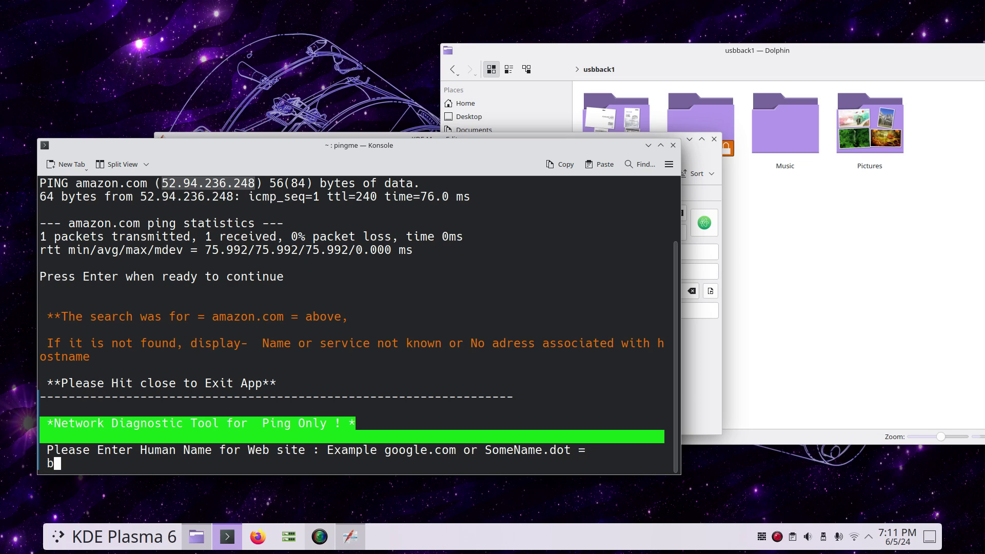
type("a.com")
key("Return")
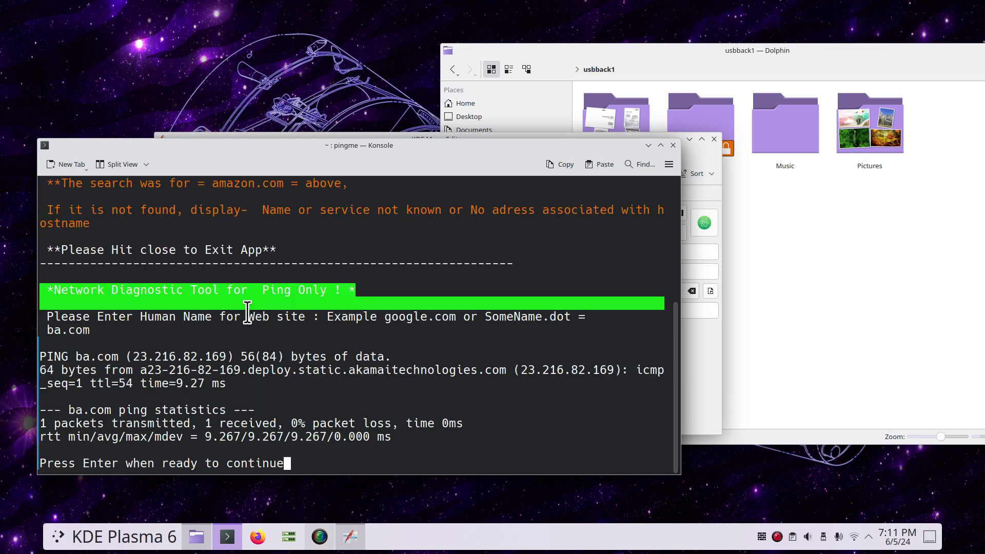
left_click_drag(134, 355, 235, 356)
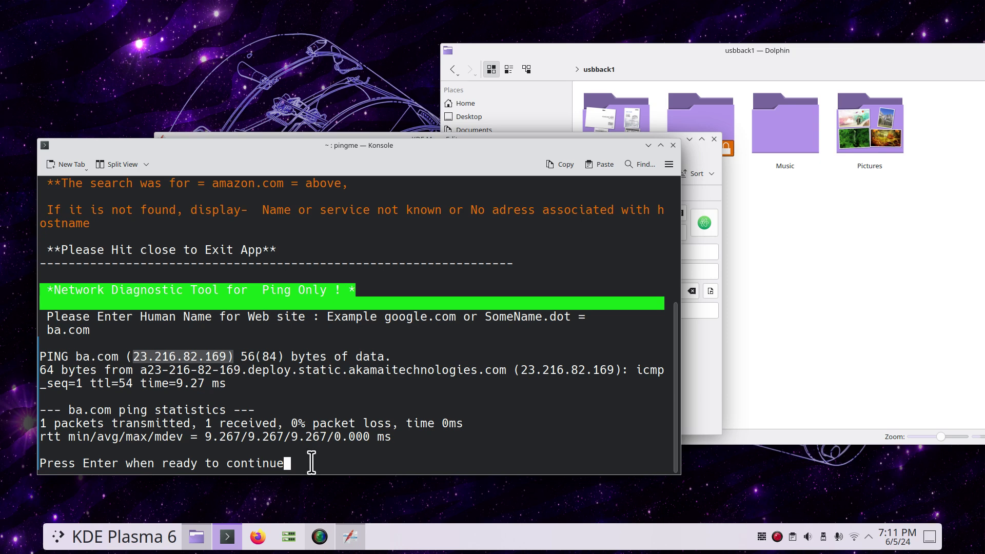
key("Return")
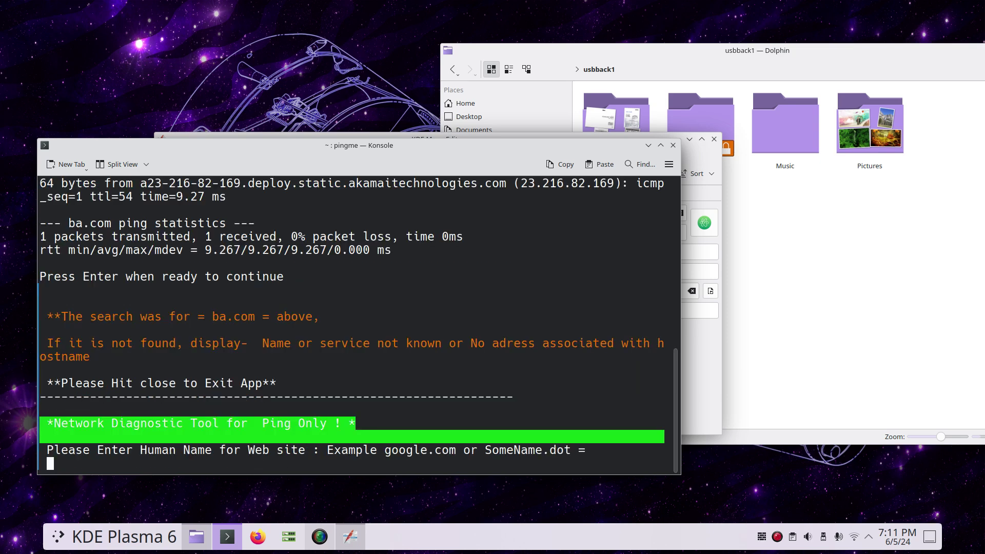
type("ba.org")
key("Return")
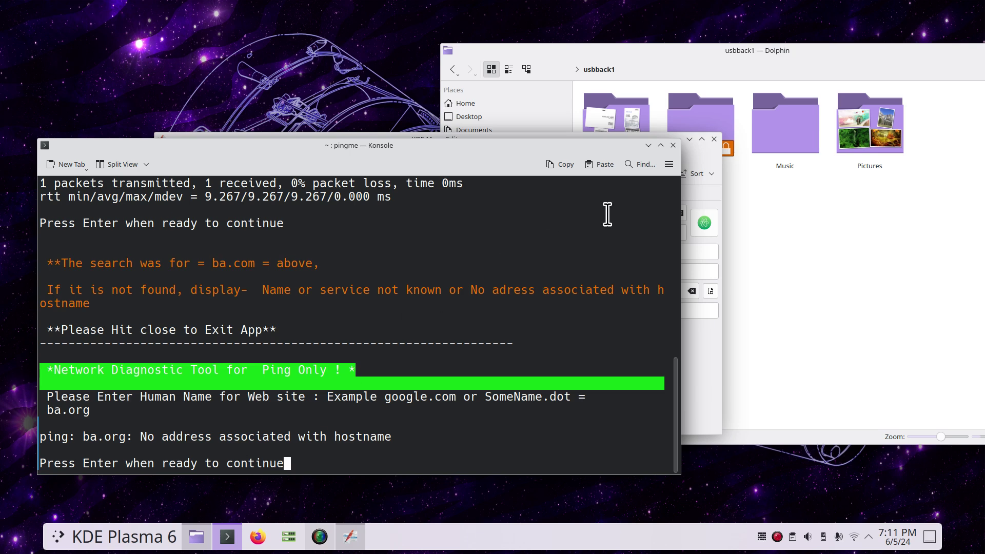
Close the ping terminal and review the My Stuff, Ping Me and My USB Backup1 entries.
left_click(672, 146)
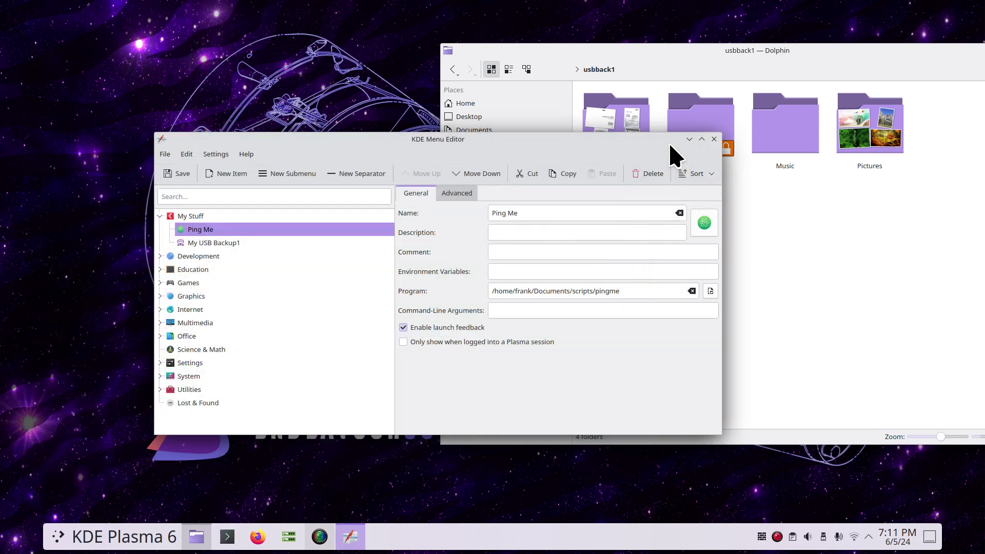
left_click(191, 218)
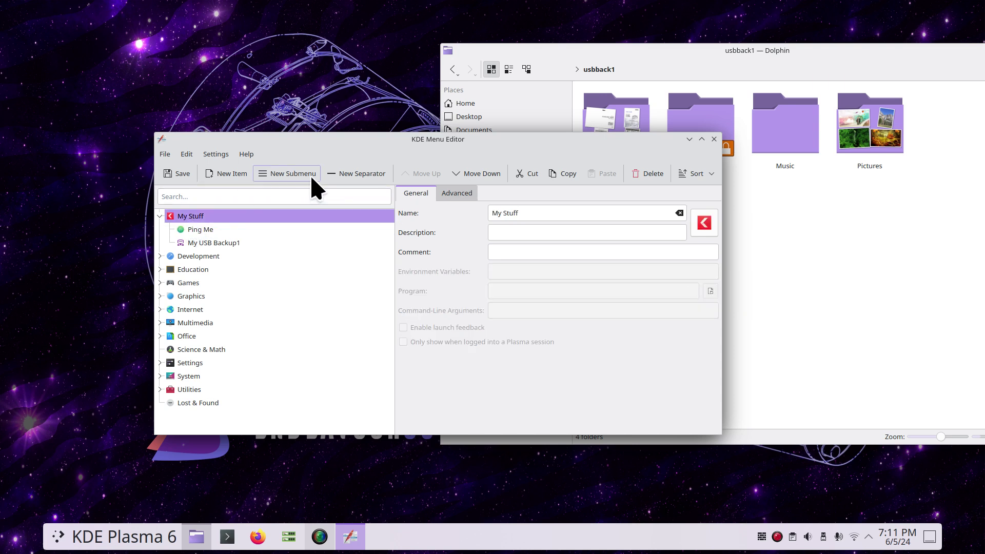
left_click(197, 229)
left_click(204, 243)
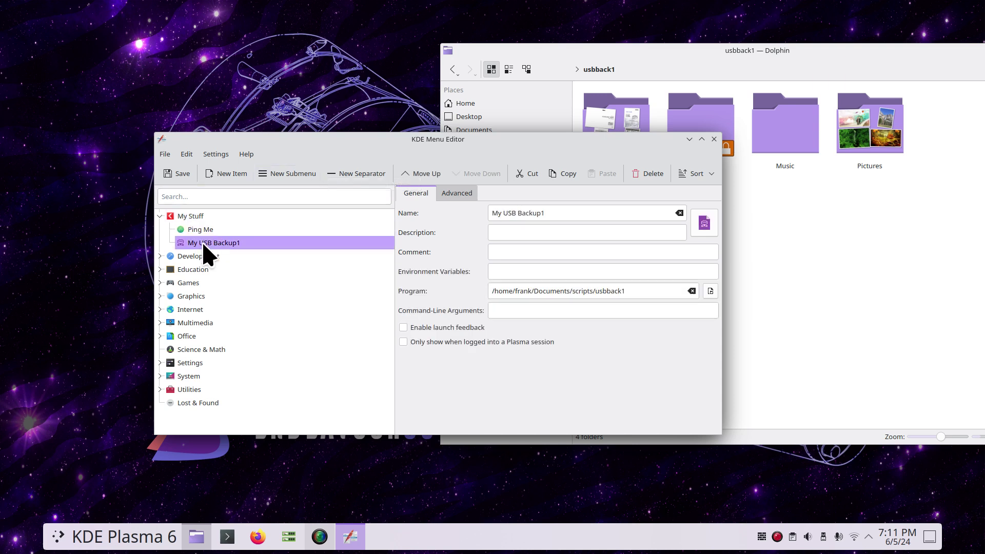
left_click(581, 308)
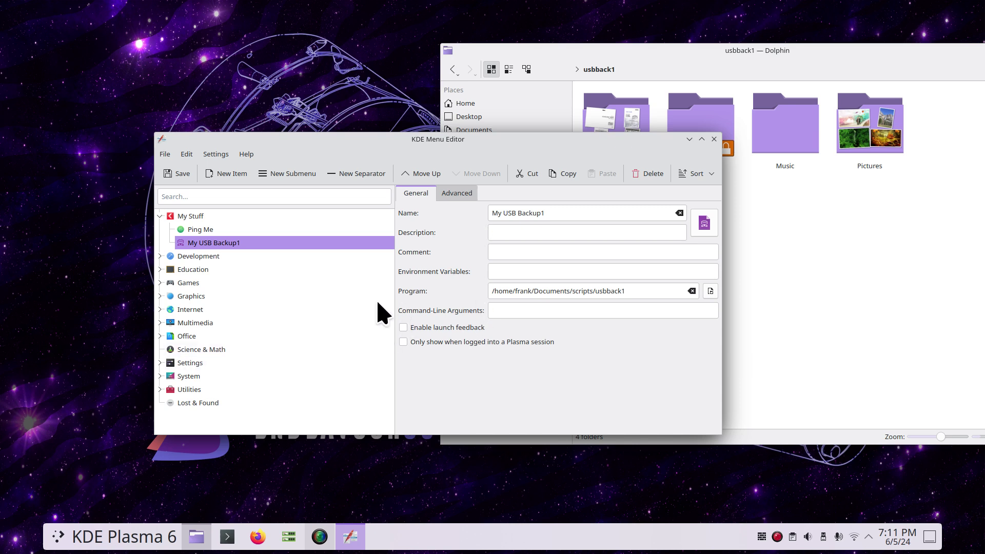
Check the System launchers, confirm Reboot Now runs systemctl reboot, and close the editor.
left_click(187, 379)
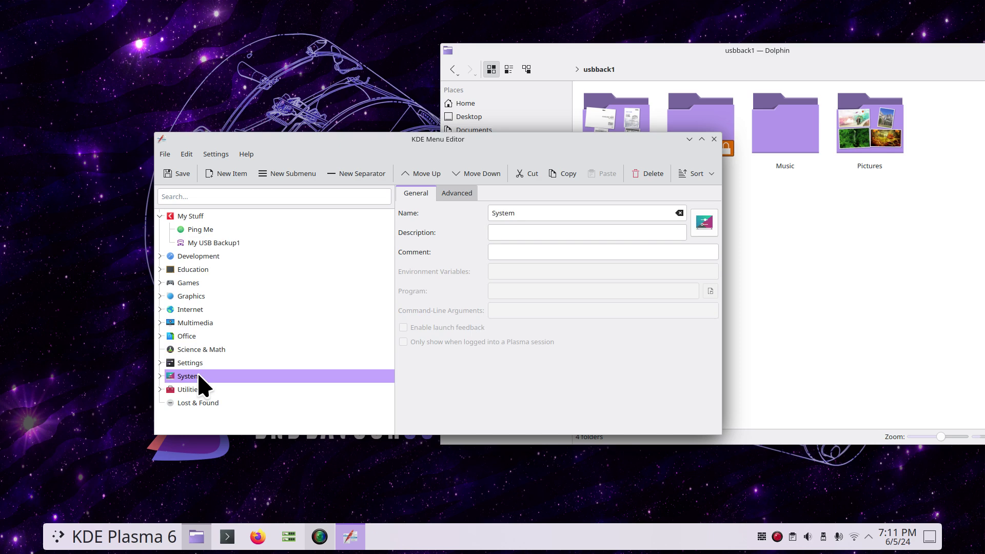
left_click(160, 376)
scroll(293, 372, "down", 2)
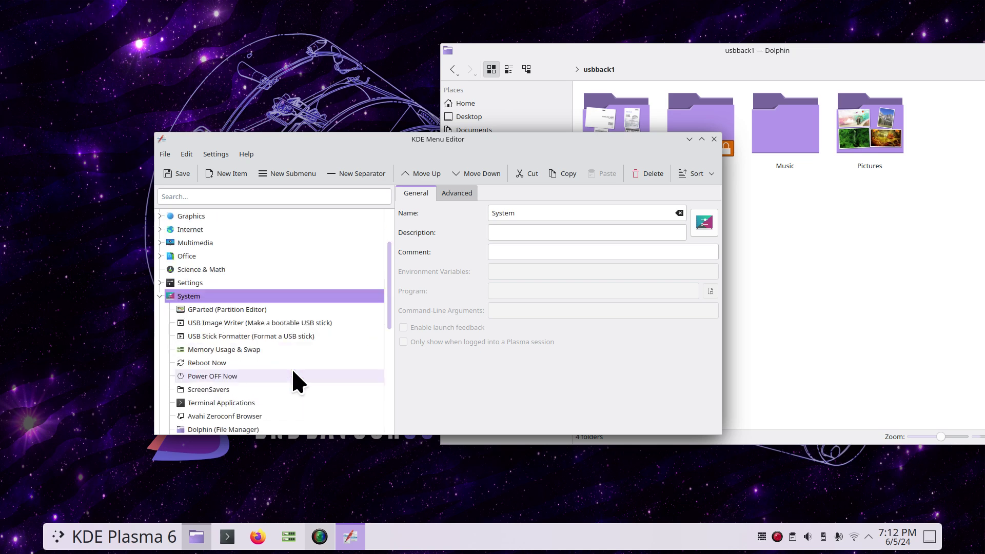
scroll(293, 372, "down", 1)
left_click(226, 310)
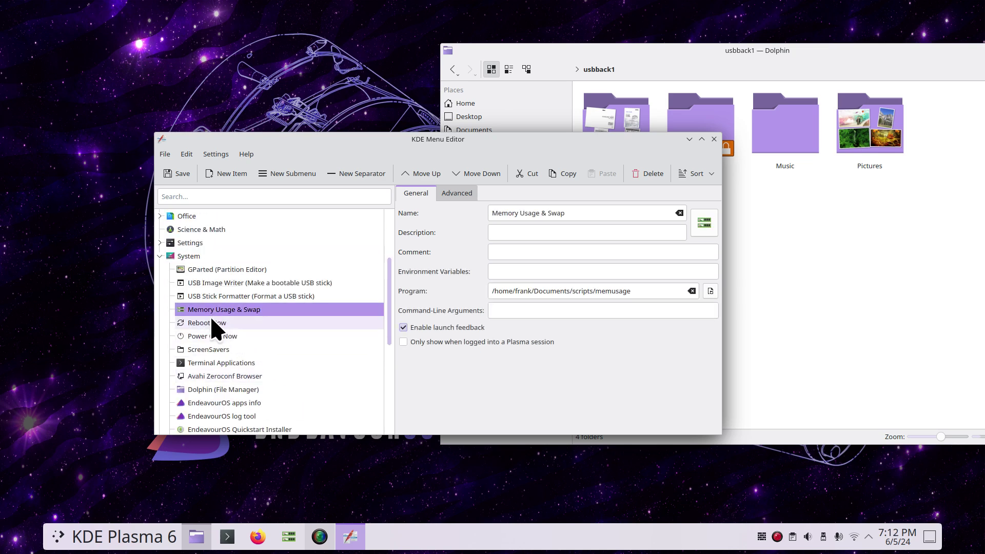
left_click(208, 323)
left_click(211, 337)
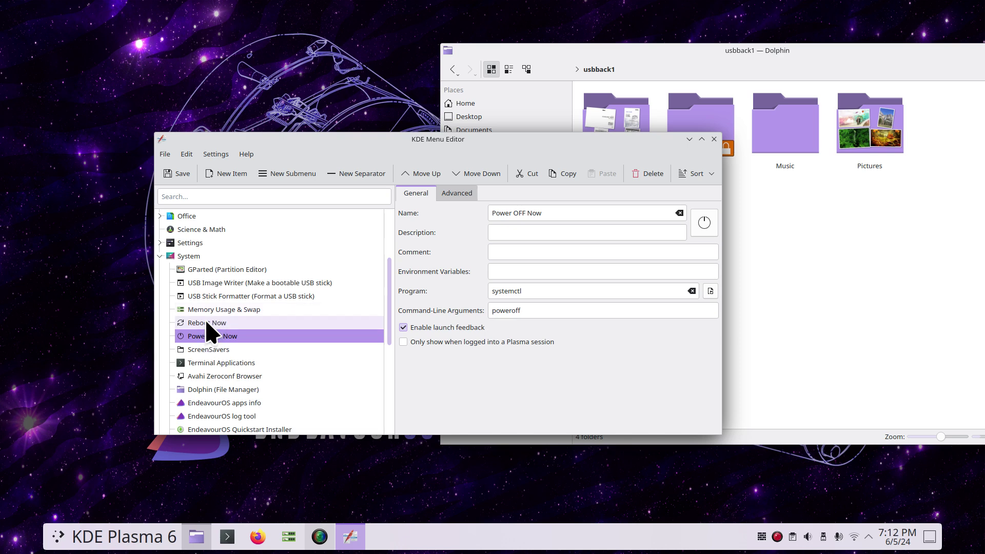
left_click(208, 323)
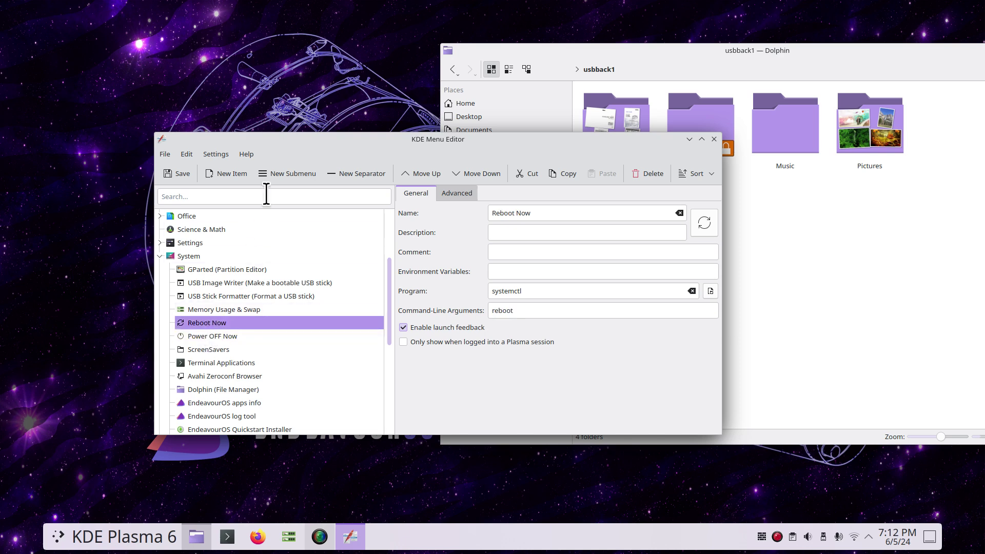
left_click(714, 139)
Close Dolphin and search KRunner for 'po' to confirm the Power OFF Now launcher exists.
left_click_drag(818, 59, 660, 58)
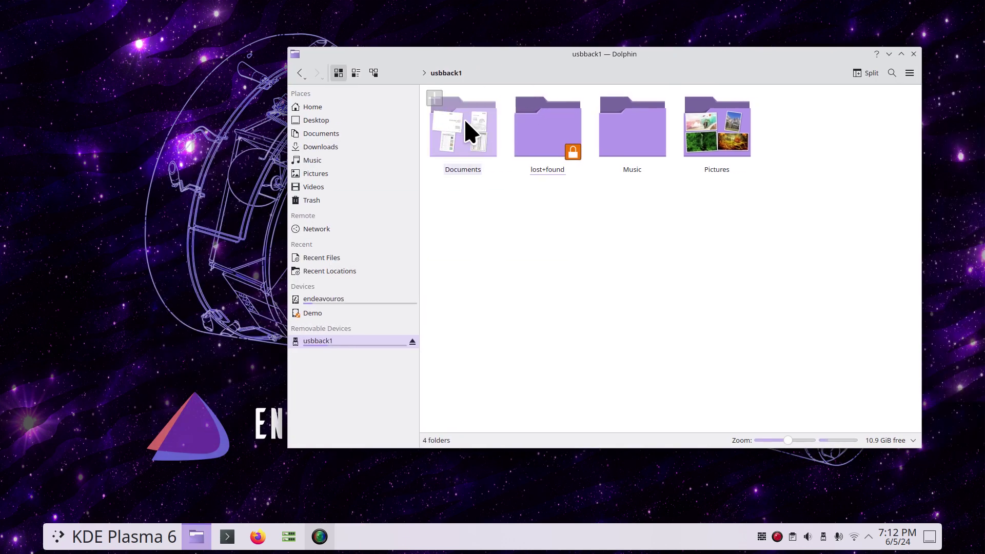
left_click(914, 55)
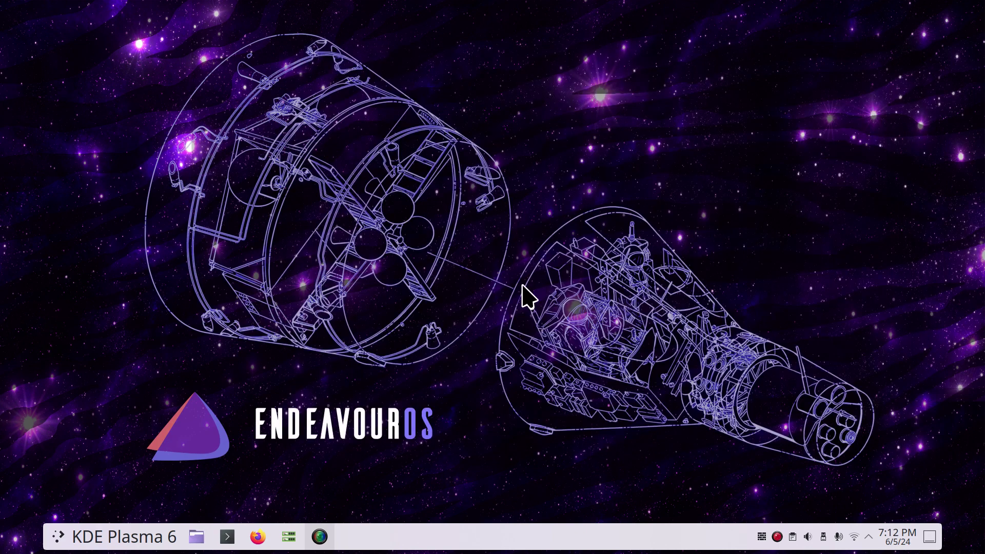
key("alt+space")
type("po")
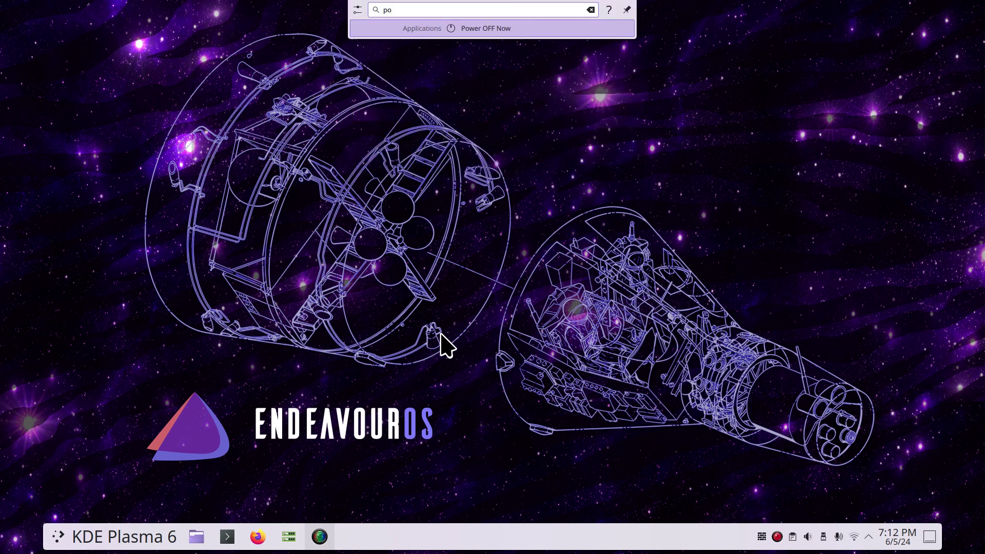
key("Return")
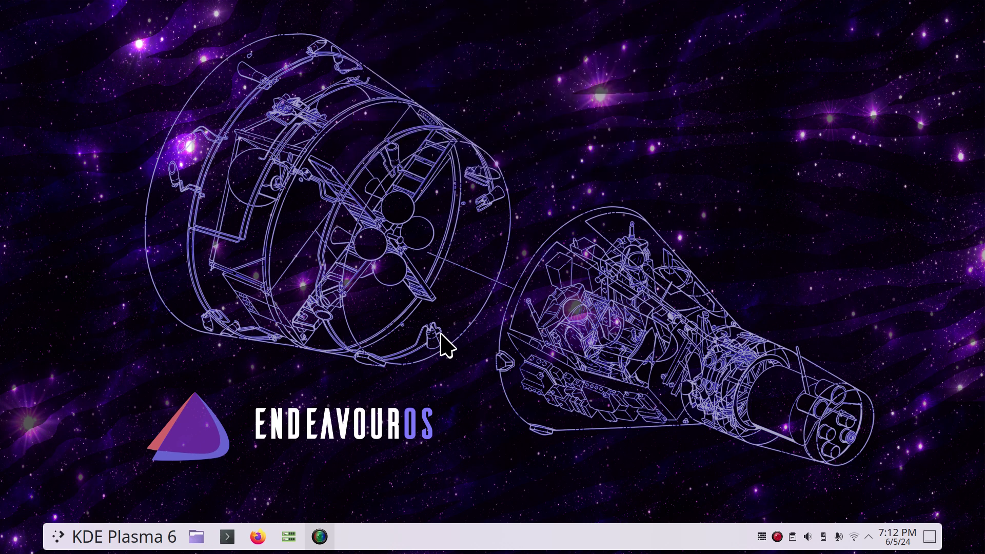
Search KRunner again to confirm Reboot Now exists, then dismiss it without rebooting.
key("alt+space")
type("reb")
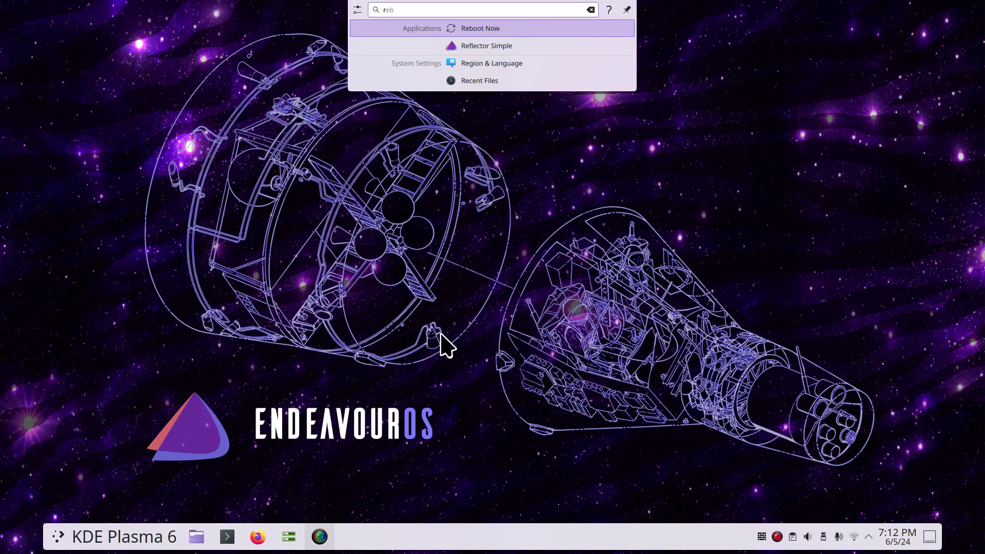
type("e")
key("Escape")
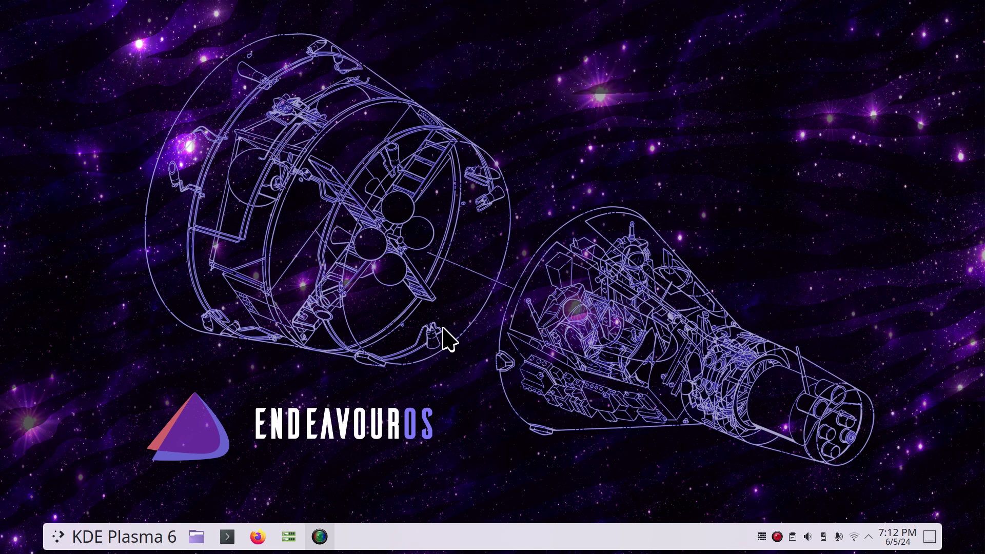
left_click(97, 548)
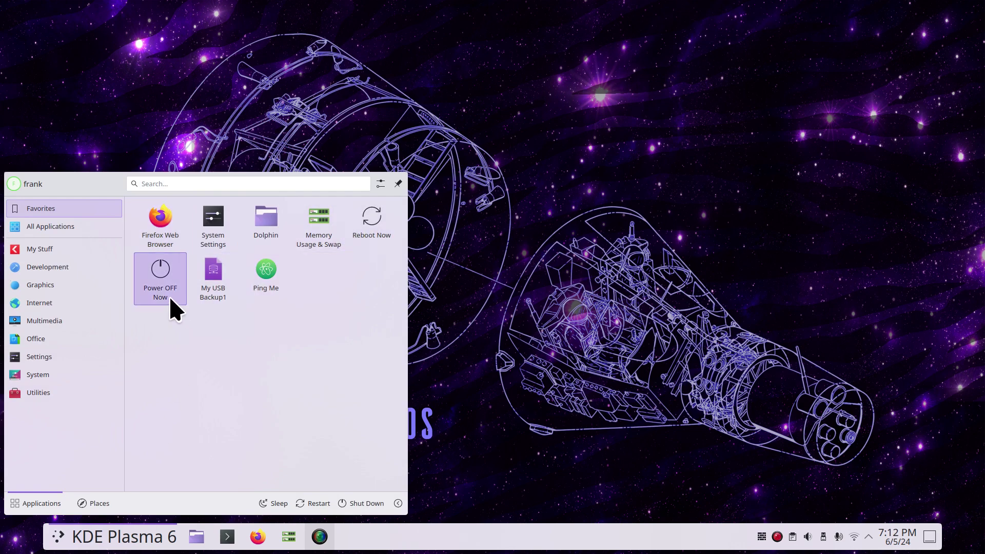
right_click(164, 269)
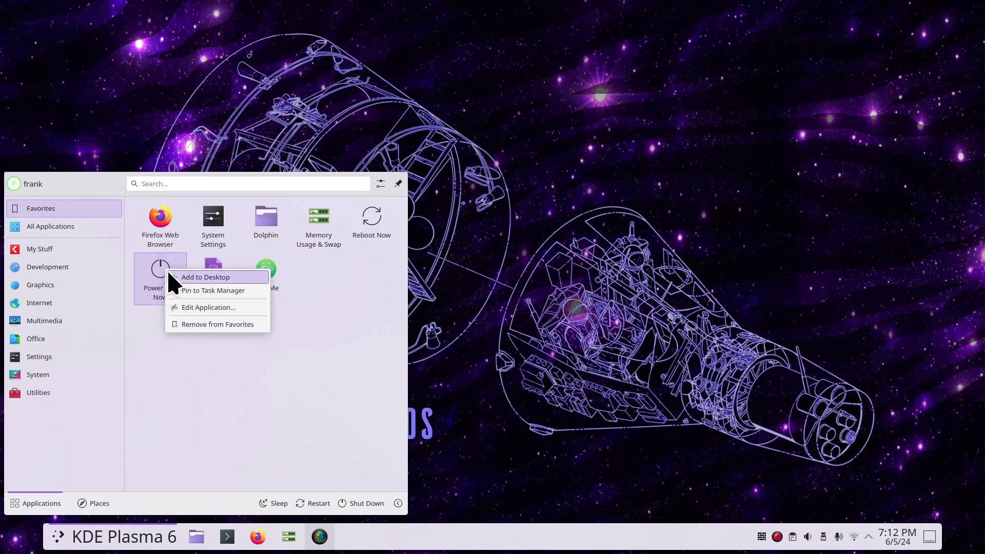
left_click(190, 290)
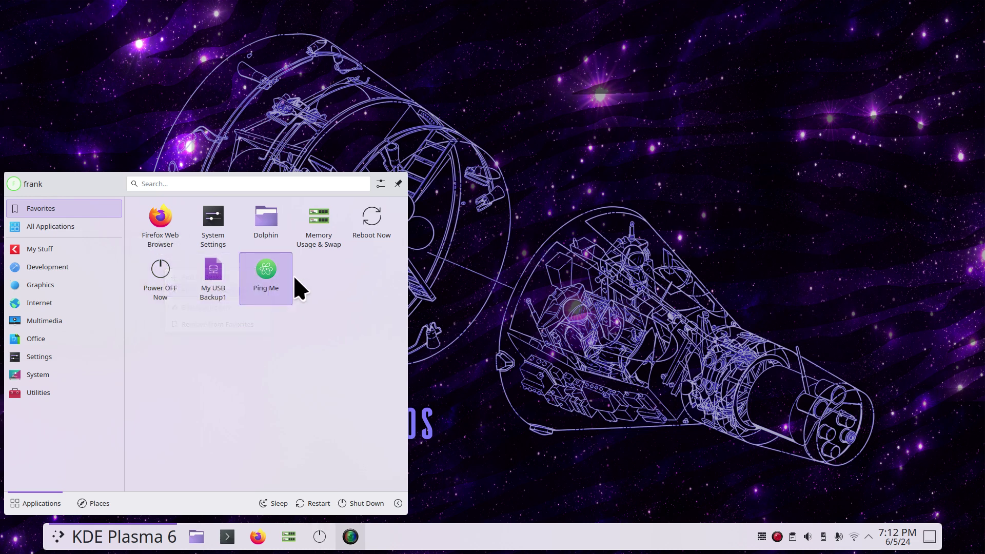
right_click(383, 216)
left_click(406, 236)
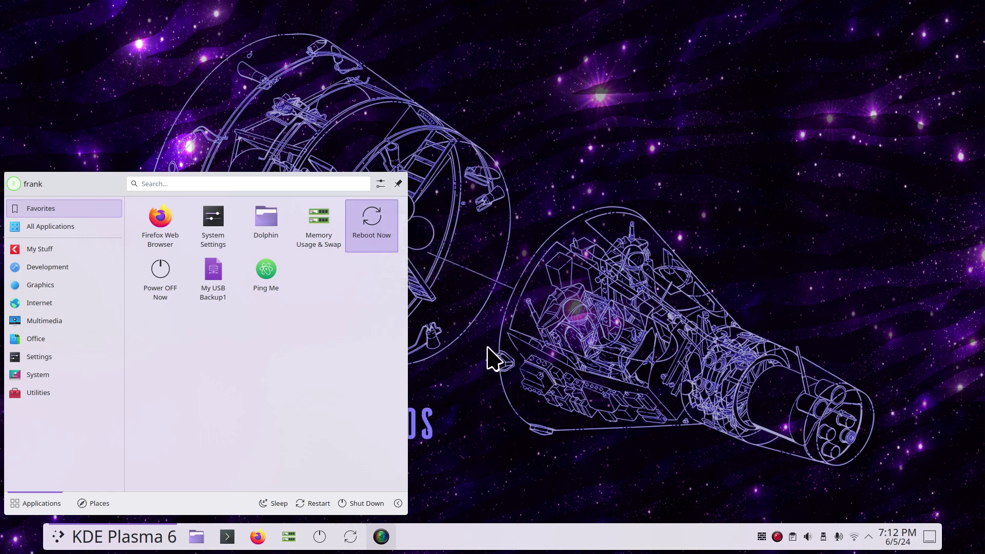
left_click(490, 359)
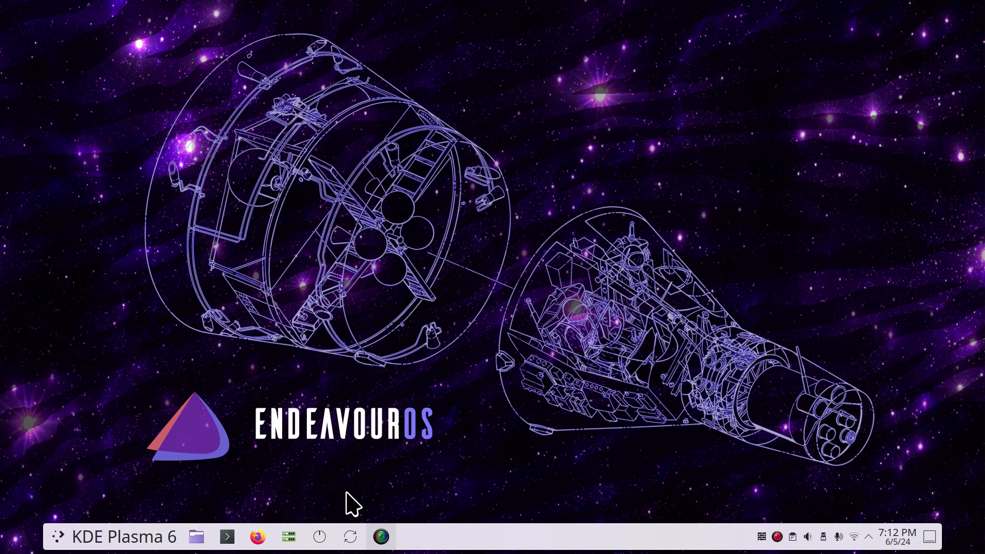
right_click(319, 537)
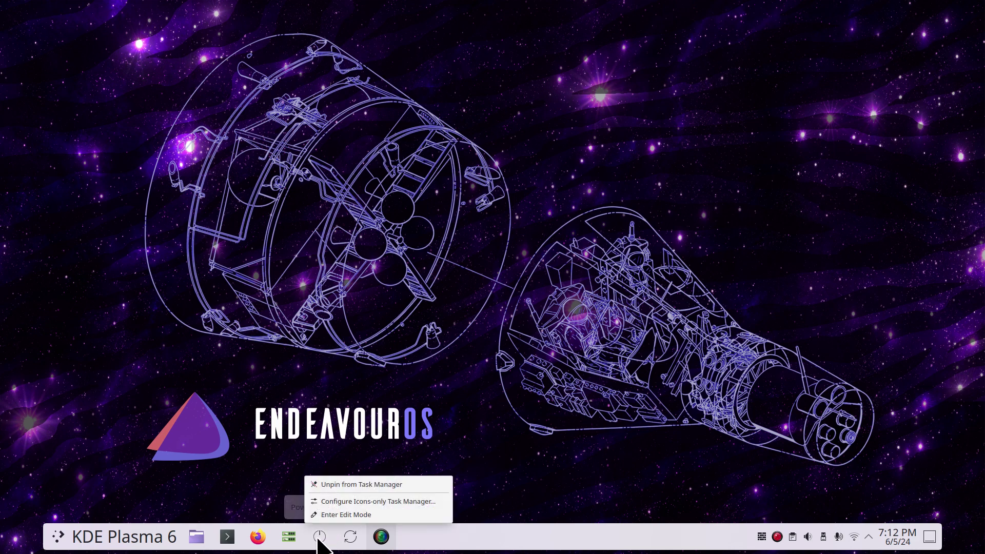
left_click(365, 483)
right_click(319, 536)
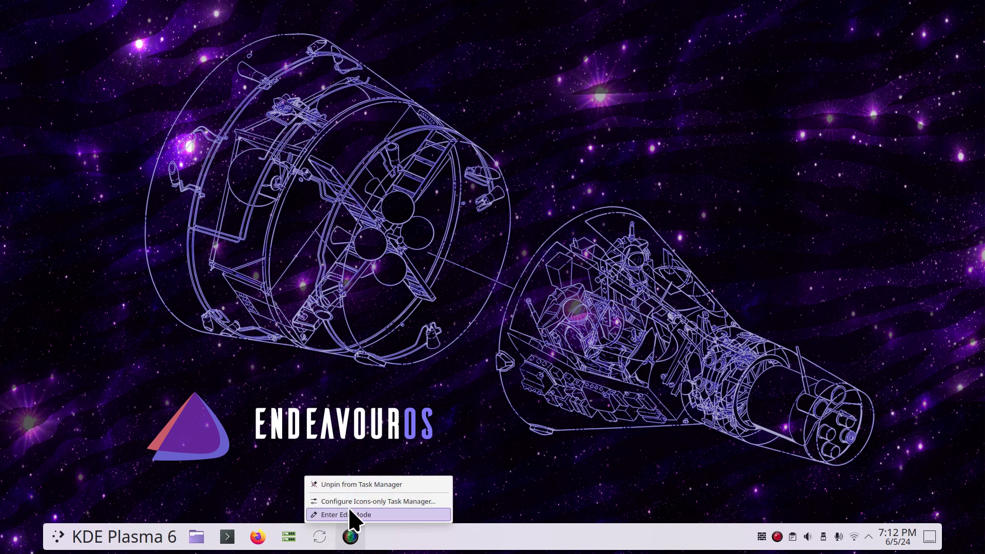
left_click(362, 481)
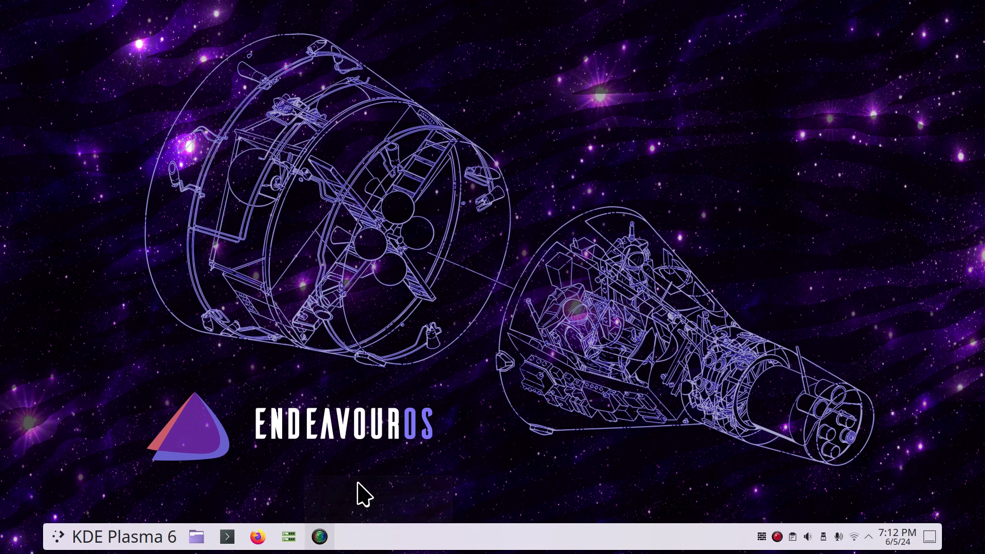
Run and close the Memory Usage & Swap report, then open Konsole, enlarge its text, and type 'man free'.
left_click(285, 538)
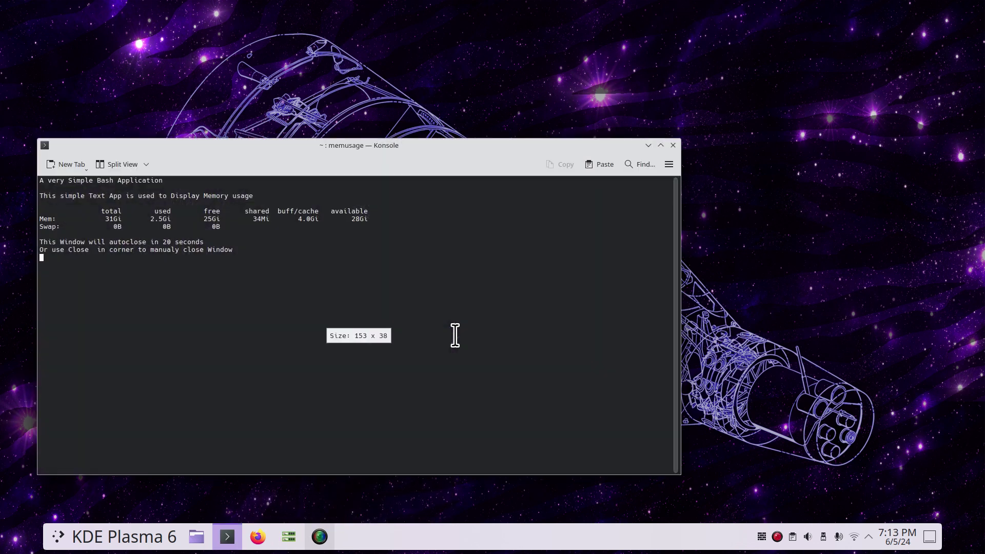
left_click(672, 146)
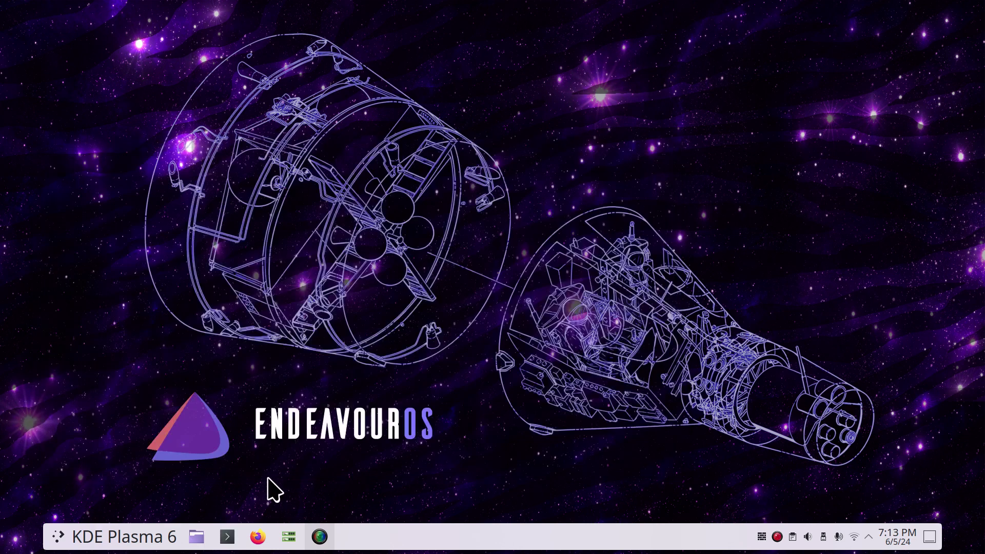
left_click(227, 537)
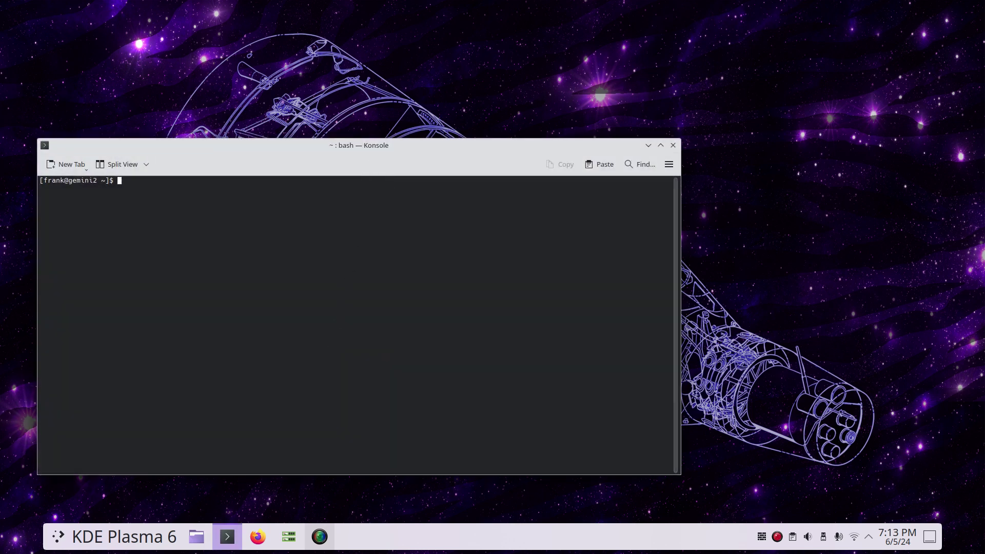
key("ctrl+plus")
key("ctrl+plus")
key("ctrl+plus")
key("ctrl+plus")
key("ctrl+plus")
key("ctrl+plus")
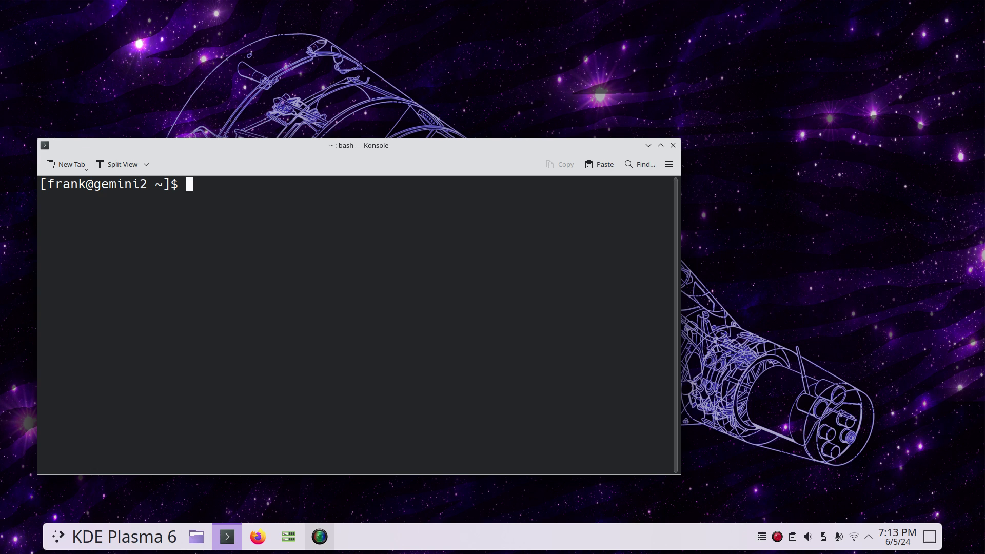
type("man free")
Open the free manual page and select its one-line description and the word SwapTotal.
key("Return")
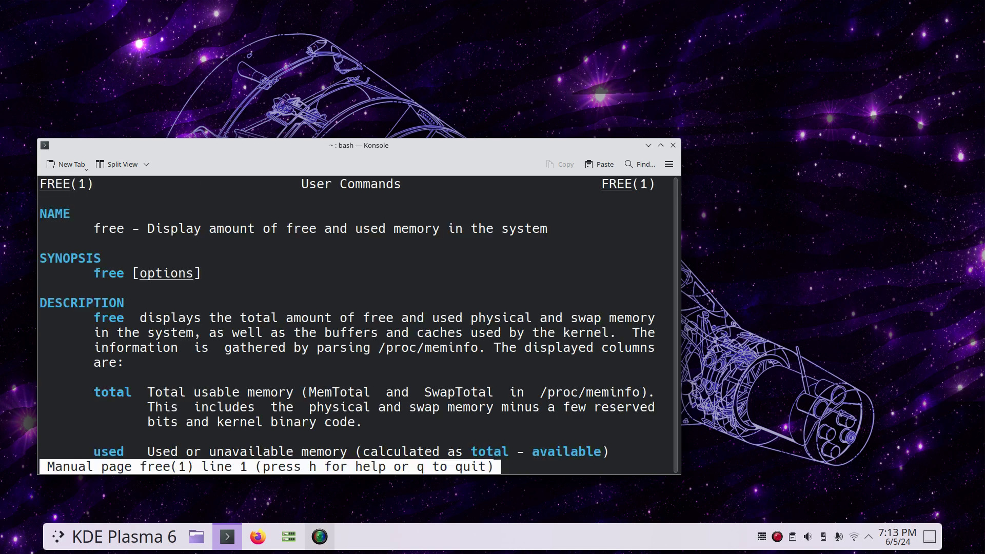
scroll(354, 368, "down", 7)
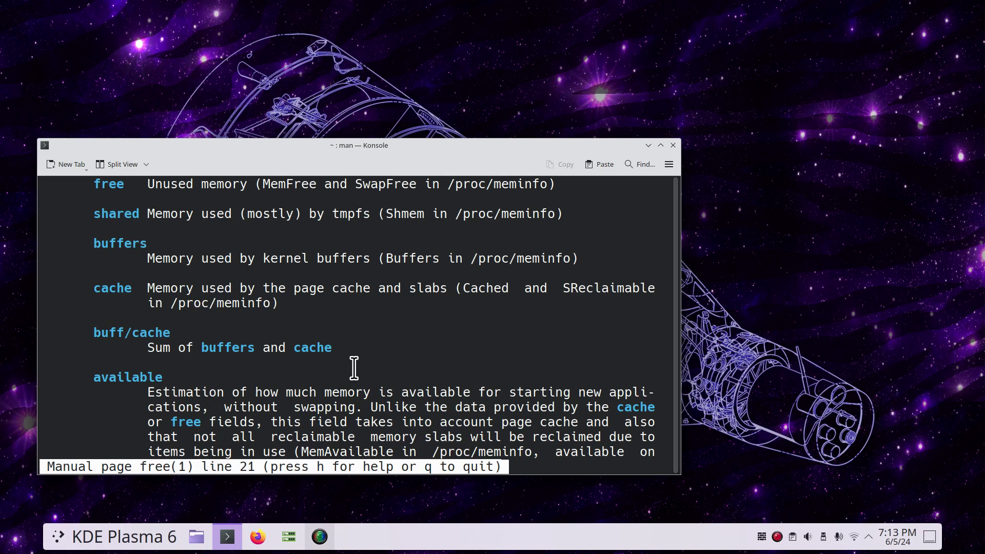
scroll(354, 368, "down", 8)
scroll(353, 368, "up", 1)
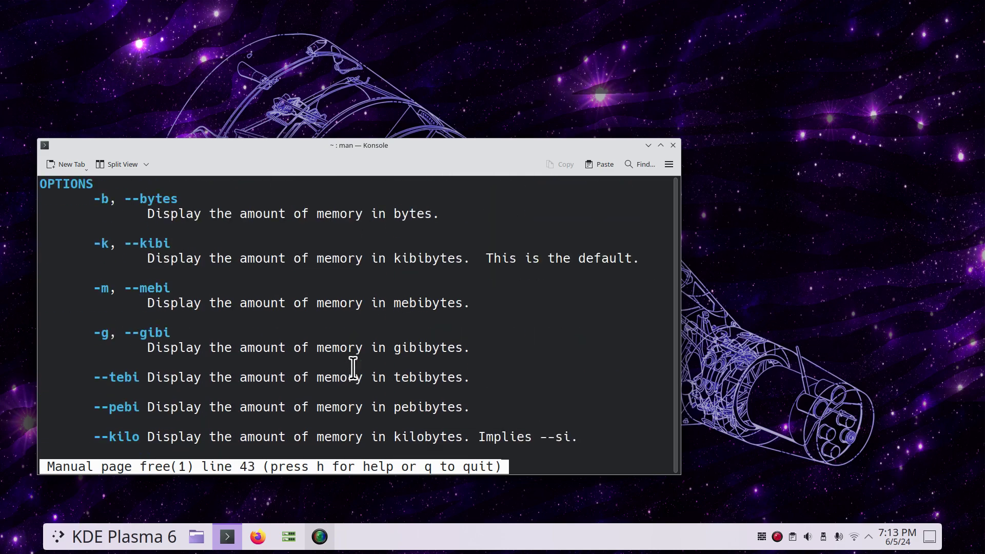
scroll(353, 368, "up", 14)
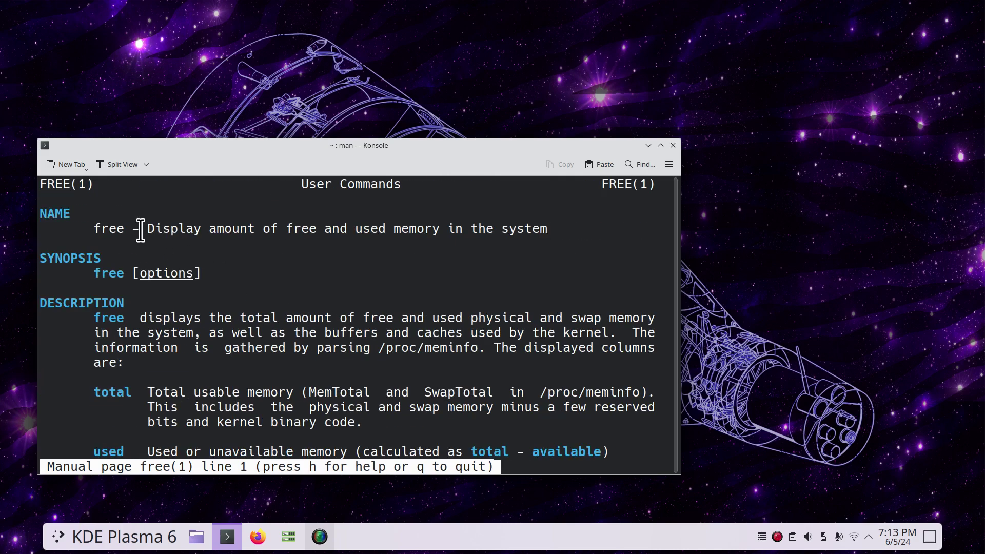
left_click_drag(140, 229, 562, 234)
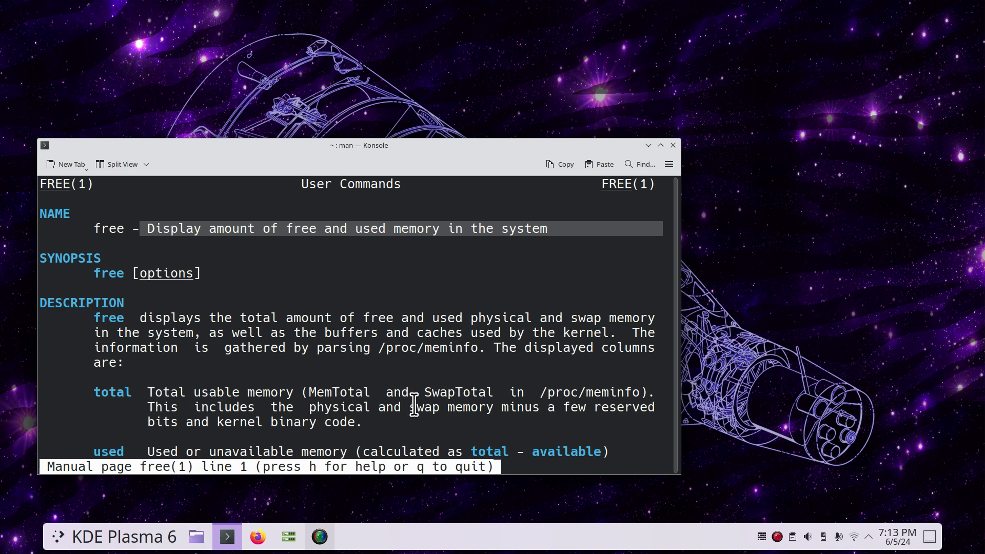
left_click_drag(417, 393, 501, 392)
Scroll to the -h/--human option and select the mebibyte unit line, bringing up its context menu.
scroll(373, 366, "down", 4)
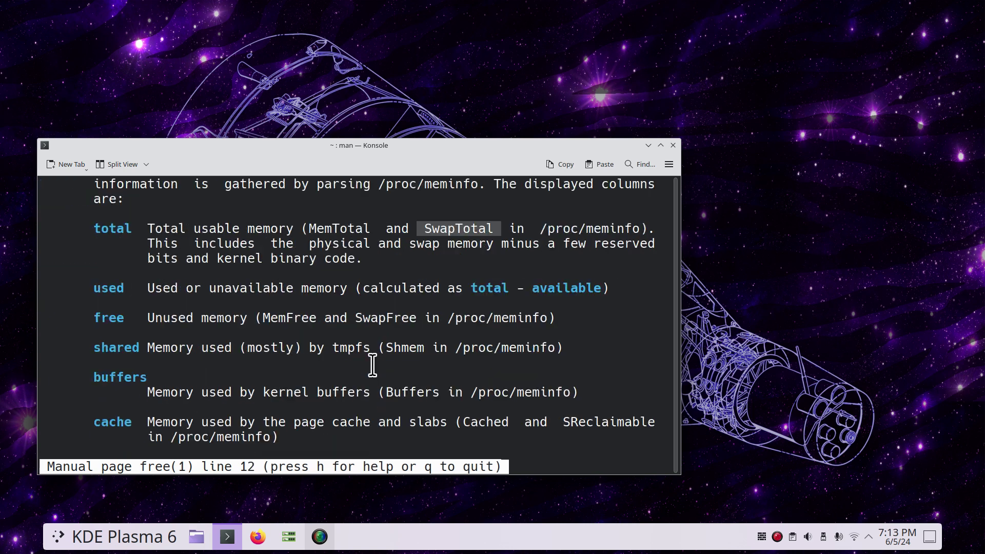
scroll(373, 366, "down", 17)
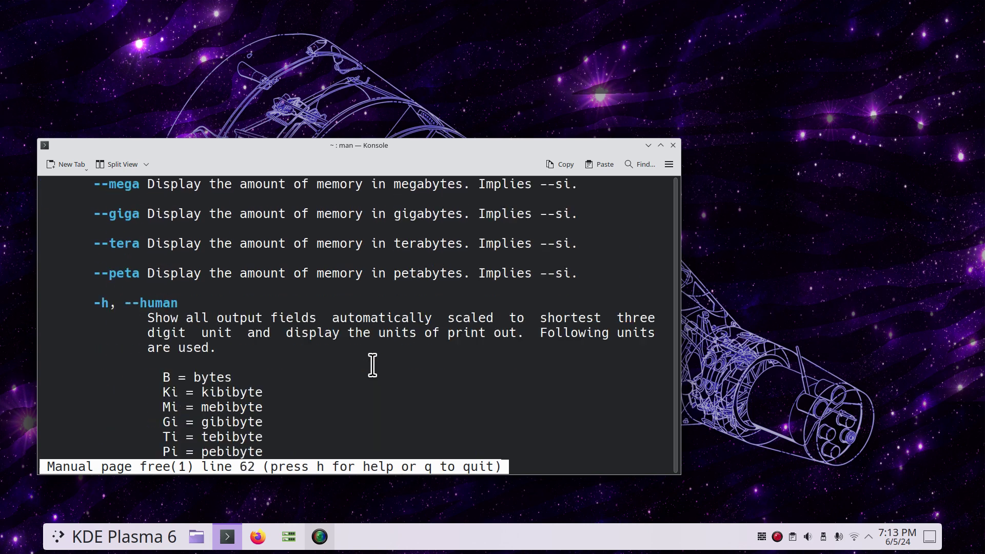
scroll(373, 365, "down", 1)
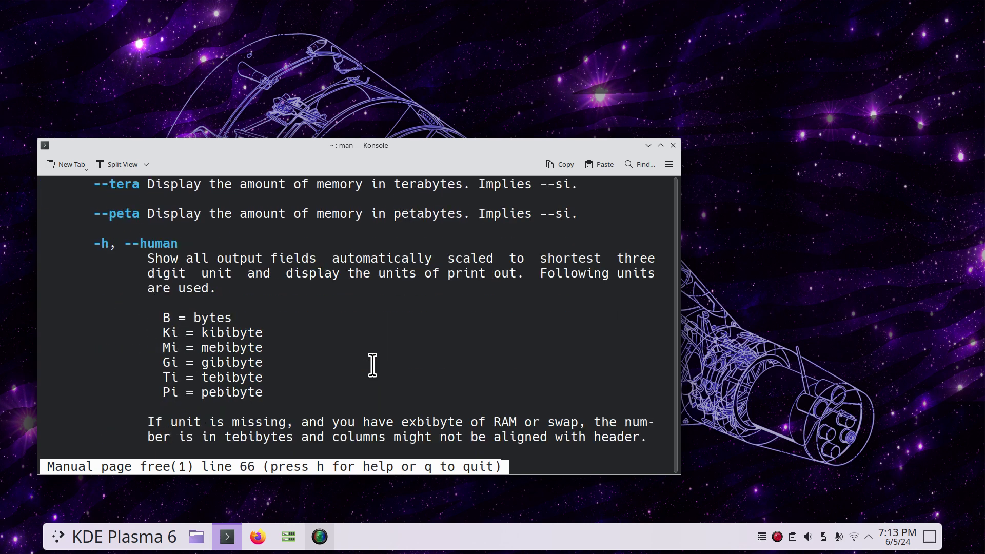
triple_click(213, 363)
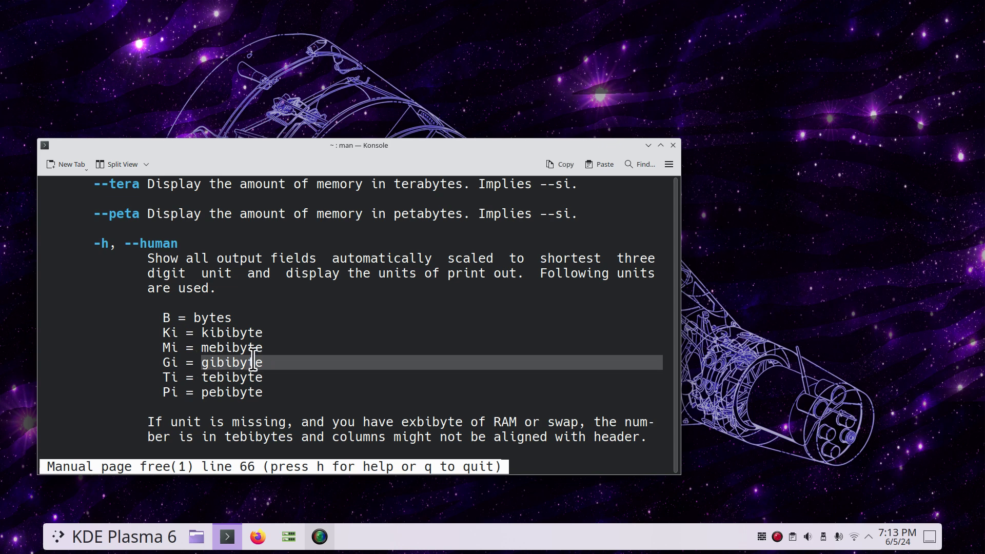
triple_click(210, 347)
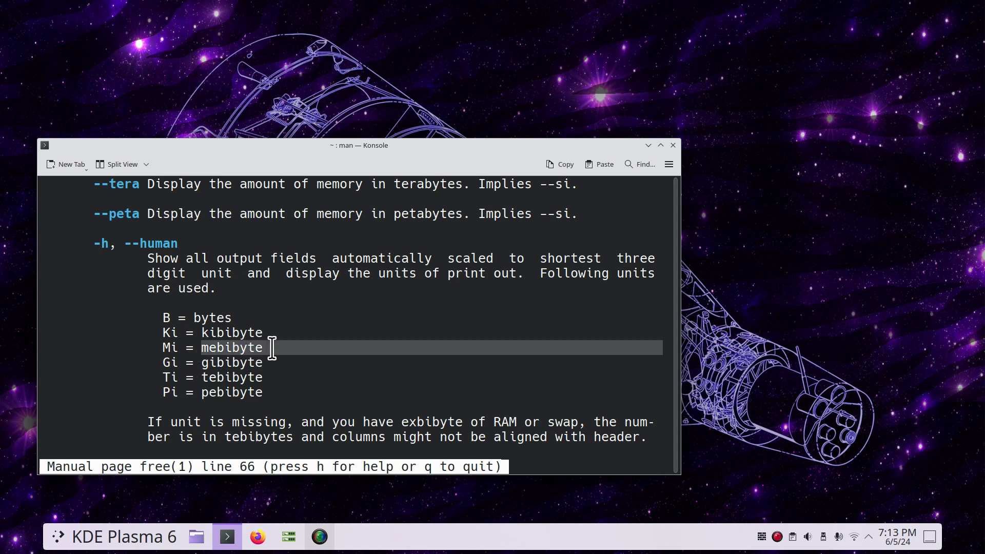
right_click(237, 350)
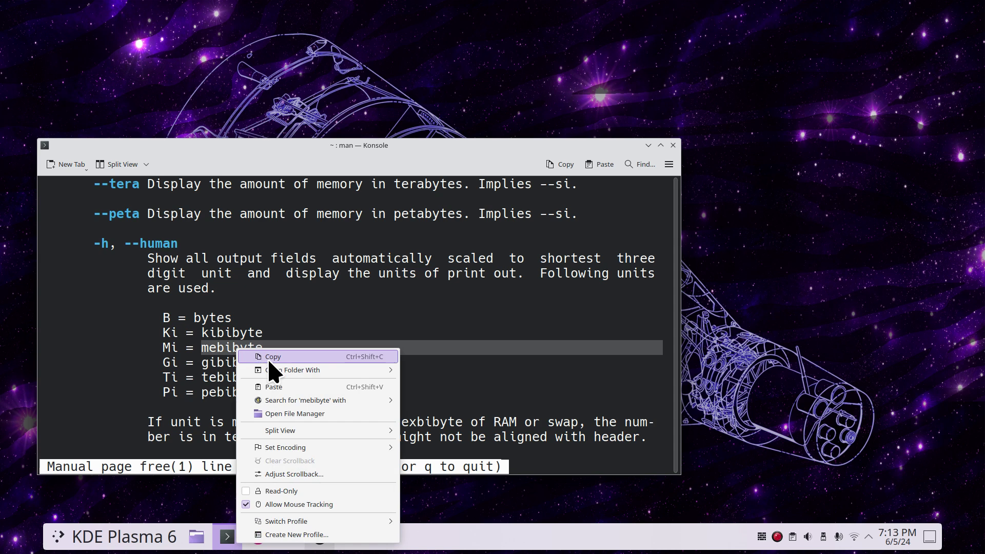
Quit the manual, run free and then free -h, and enlarge the terminal font.
left_click(315, 333)
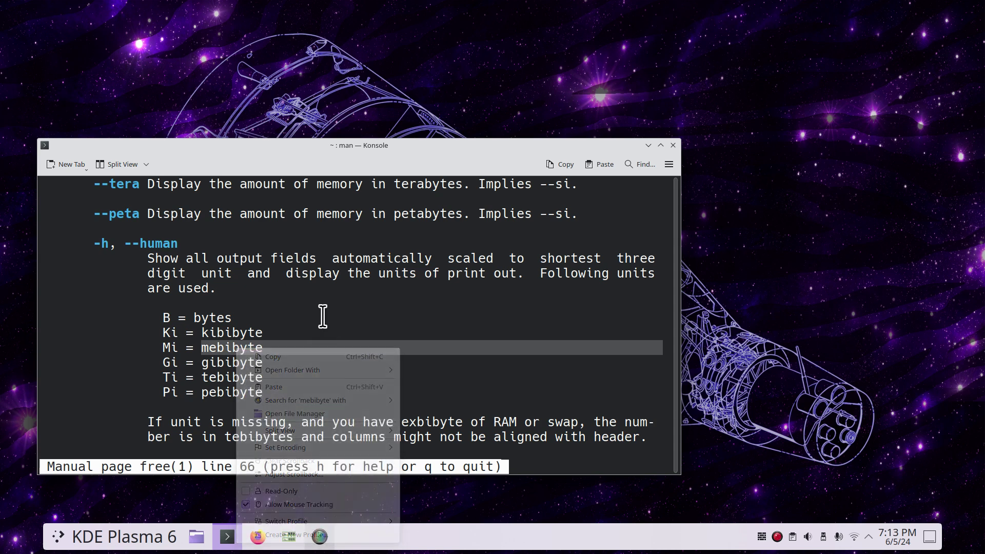
type("q")
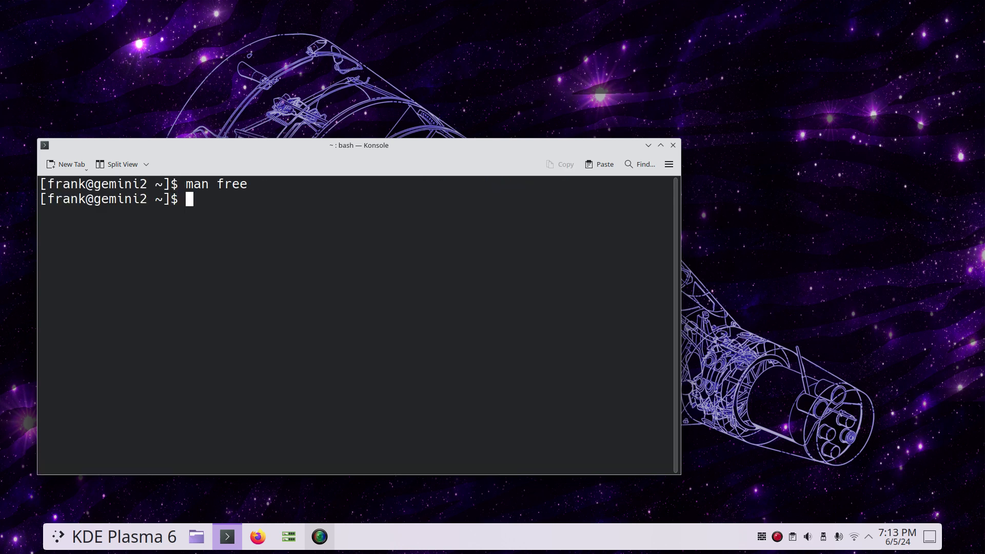
type("free")
key("Return")
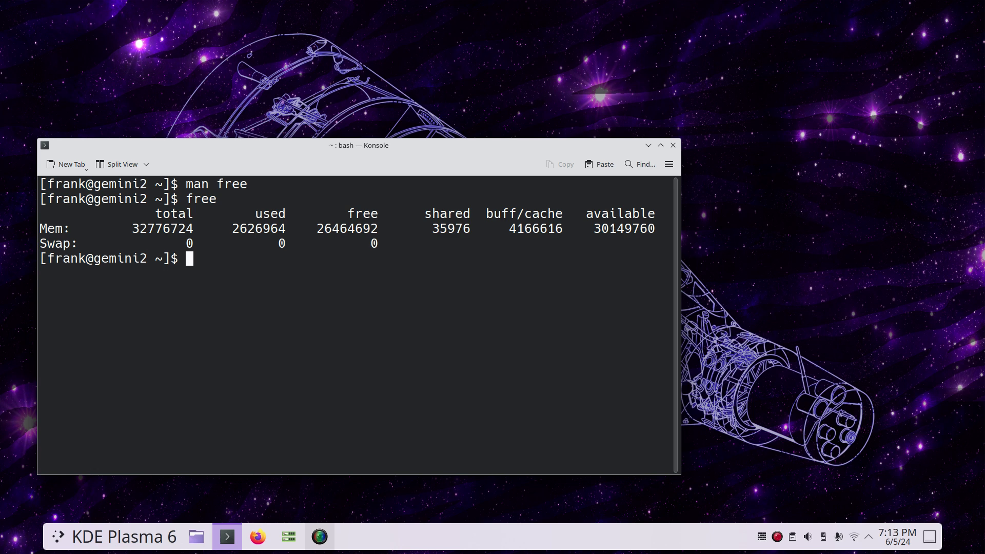
key("Up")
type("-h")
key("Return")
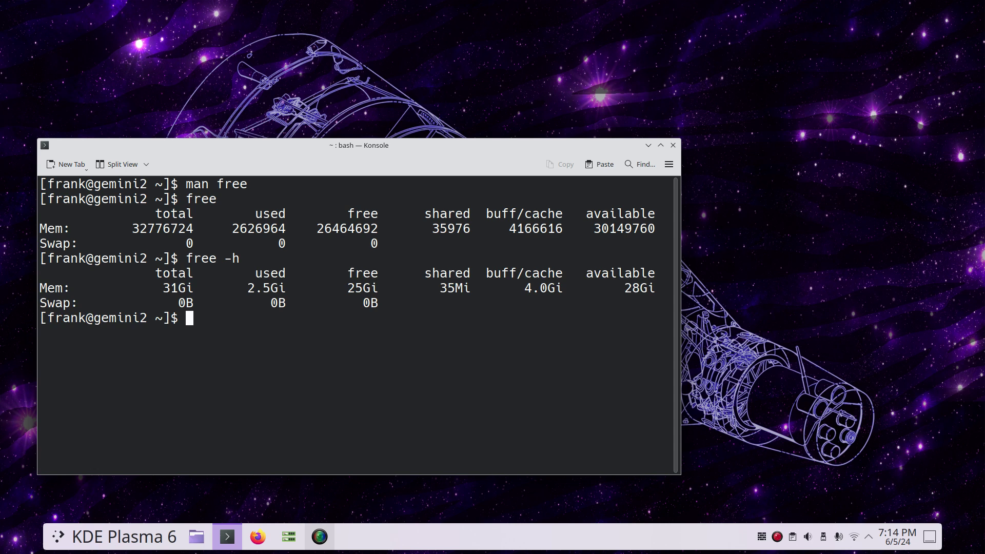
key("ctrl+plus")
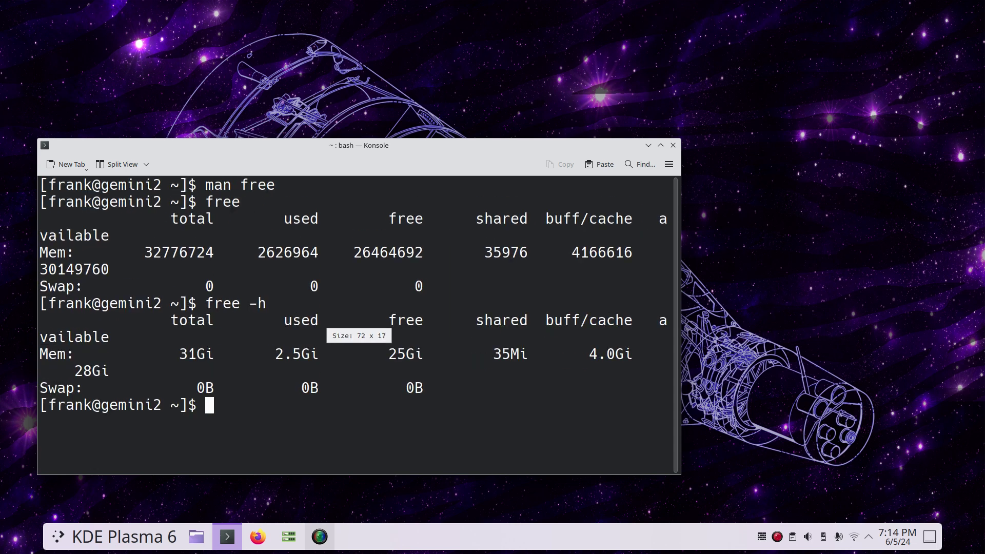
Resize the Konsole window wider using More Actions > Resize.
right_click(394, 145)
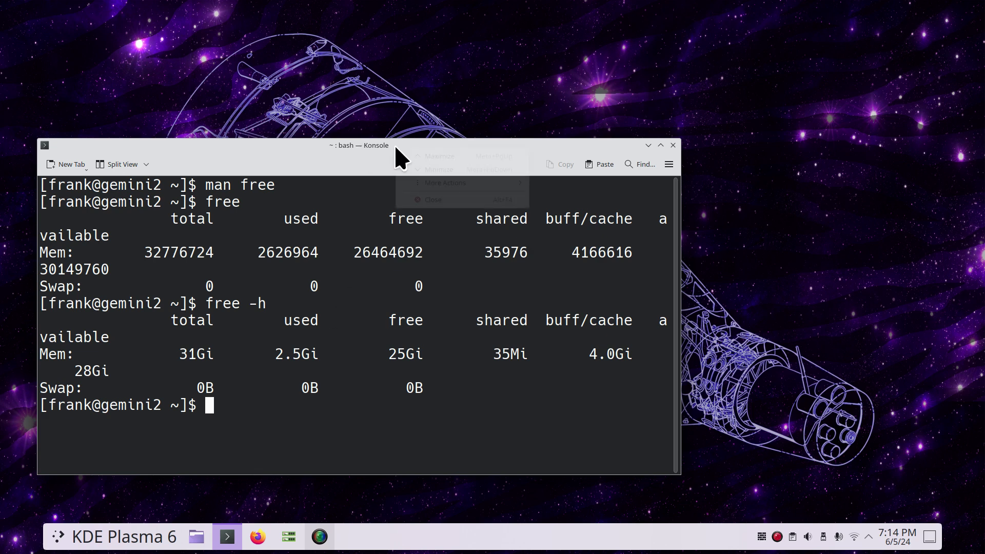
mouse_move(516, 183)
left_click(566, 196)
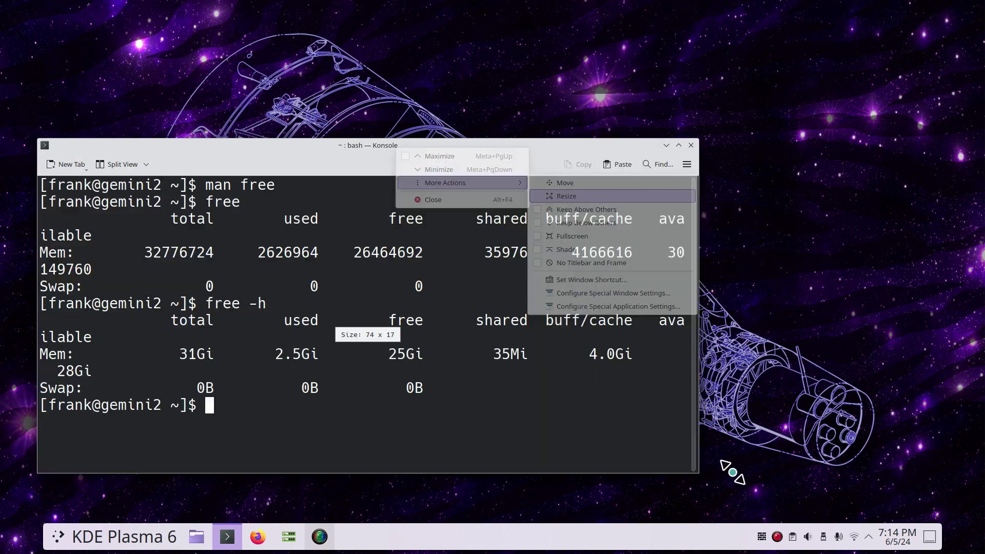
left_click(671, 460)
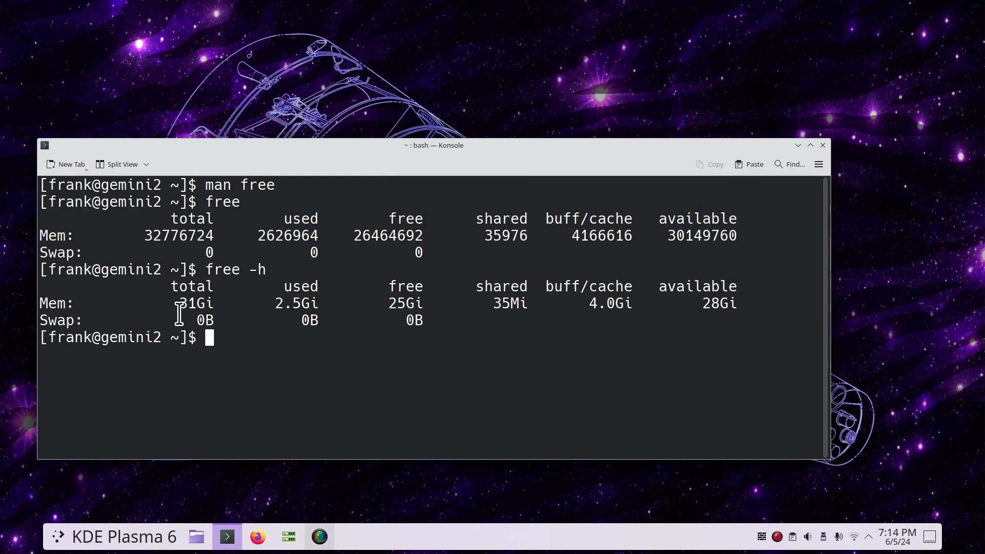
Select the 31Gi total, 2.5Gi used, 35Mi shared values and the whole Swap row.
left_click_drag(175, 304, 204, 304)
left_click_drag(268, 303, 326, 301)
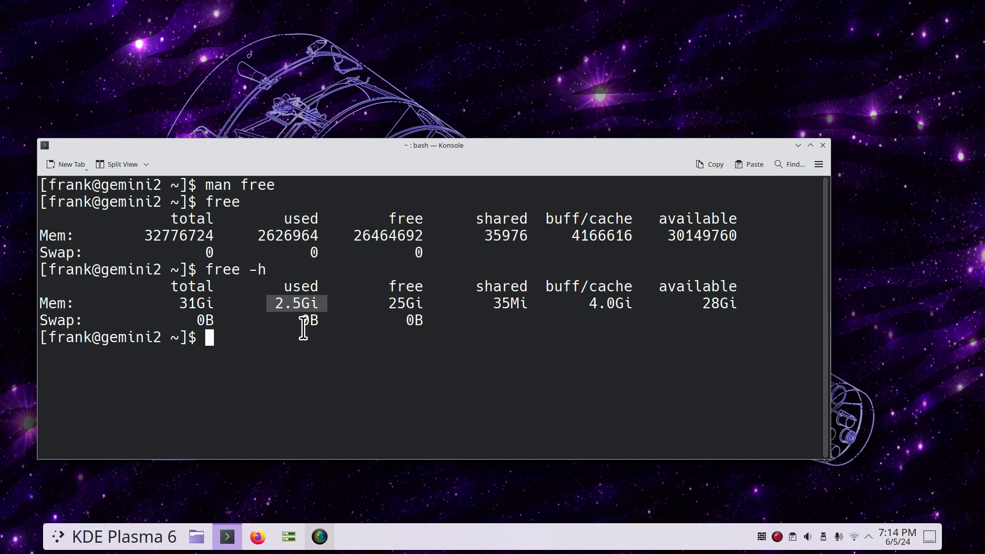
left_click_drag(484, 302, 536, 303)
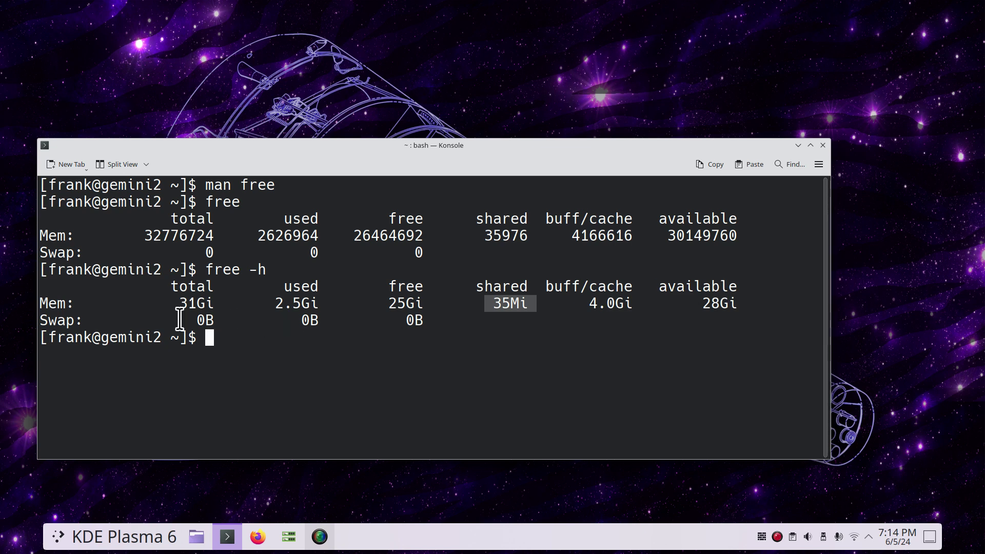
left_click_drag(39, 320, 448, 327)
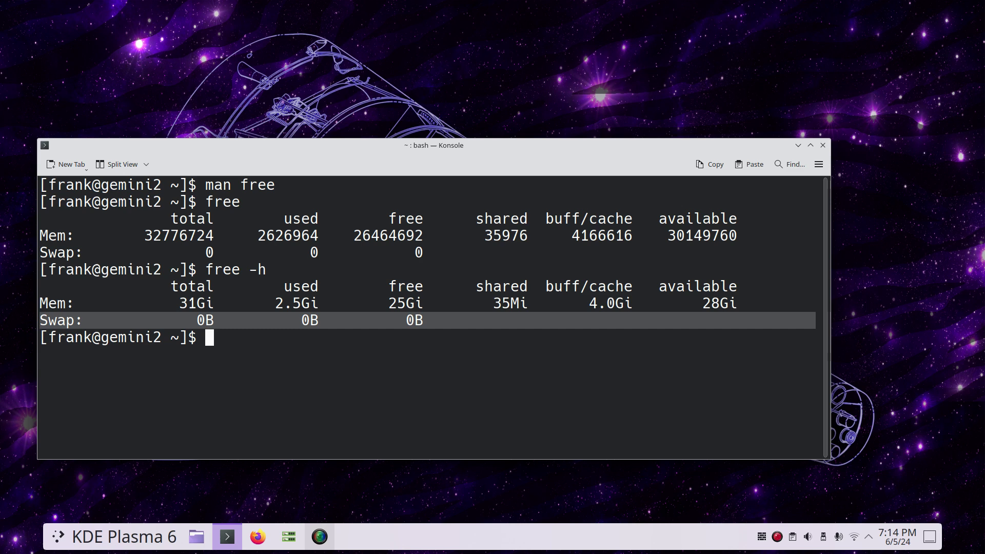
Close Konsole, browse the launcher's My Stuff and Development categories, then dismiss the launcher.
left_click(823, 145)
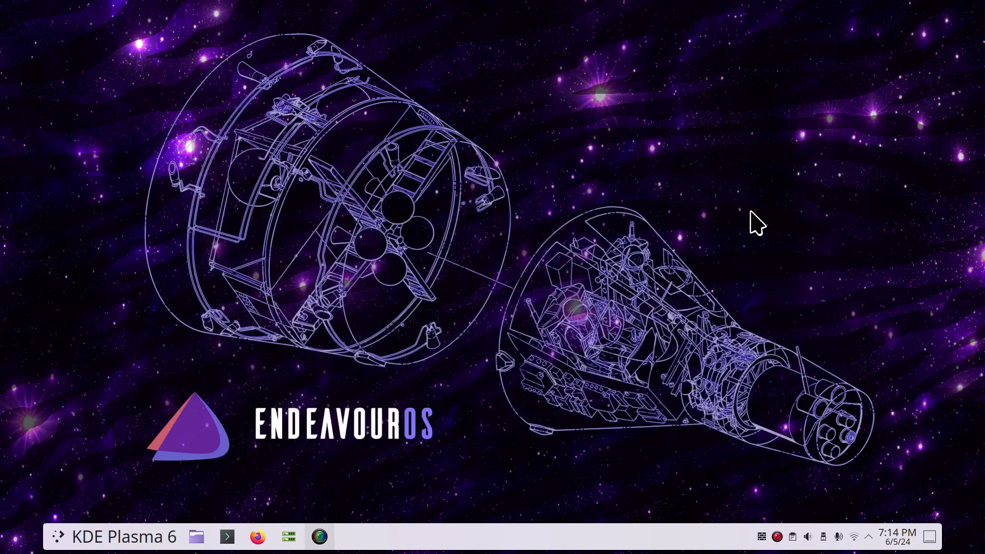
left_click(71, 542)
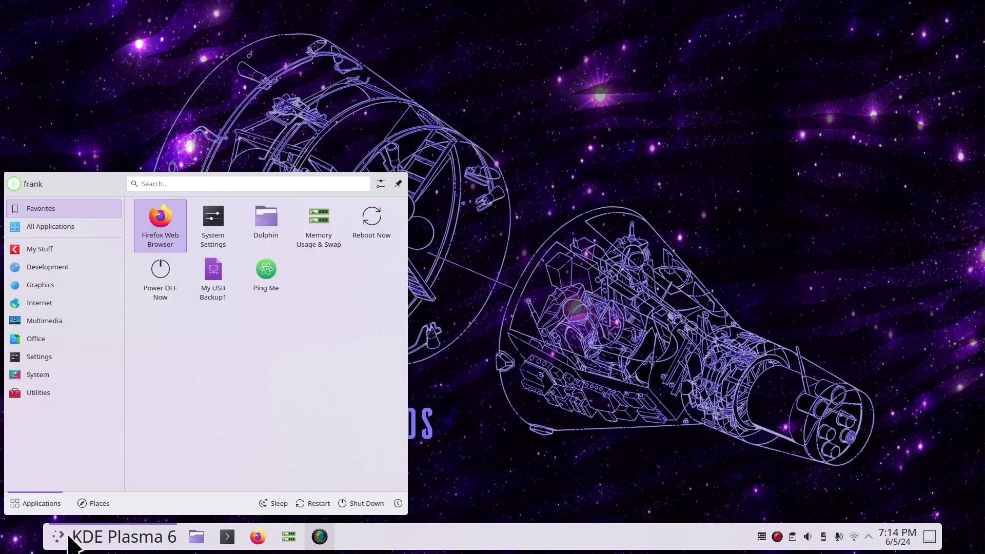
left_click(72, 250)
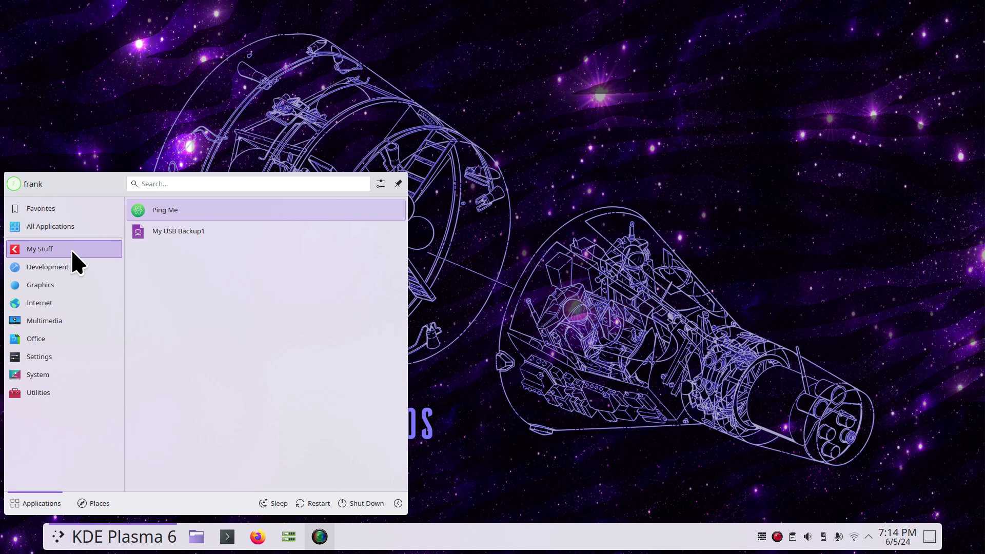
mouse_move(71, 267)
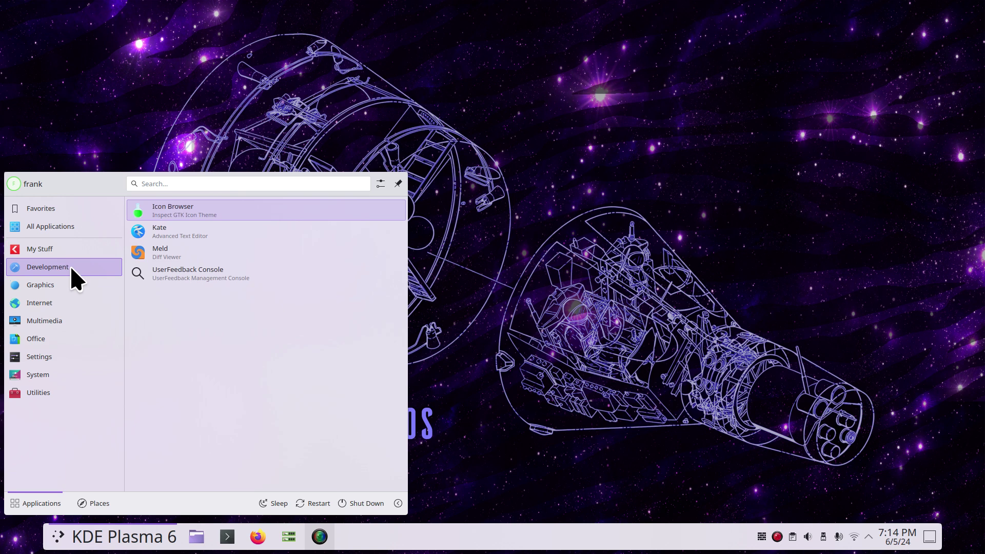
mouse_move(66, 249)
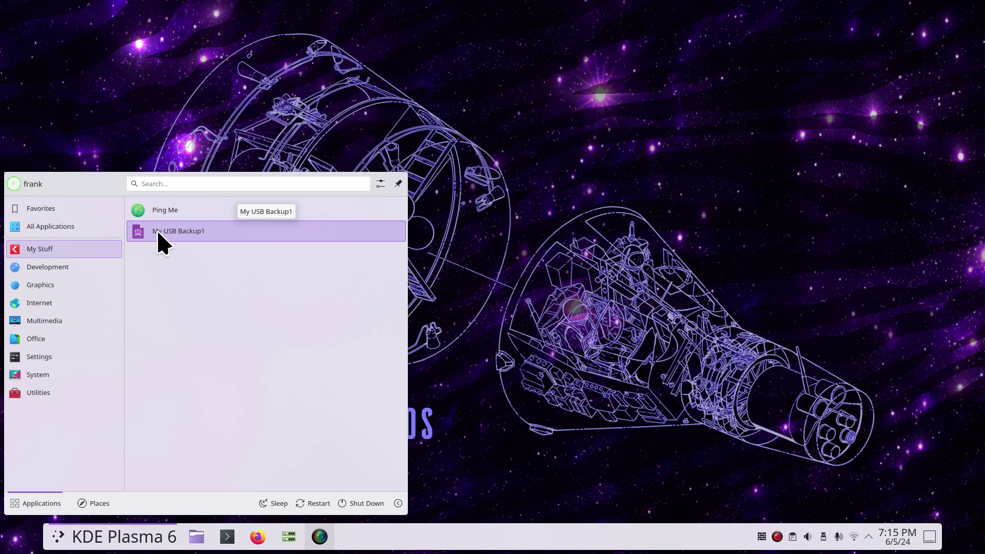
left_click(468, 420)
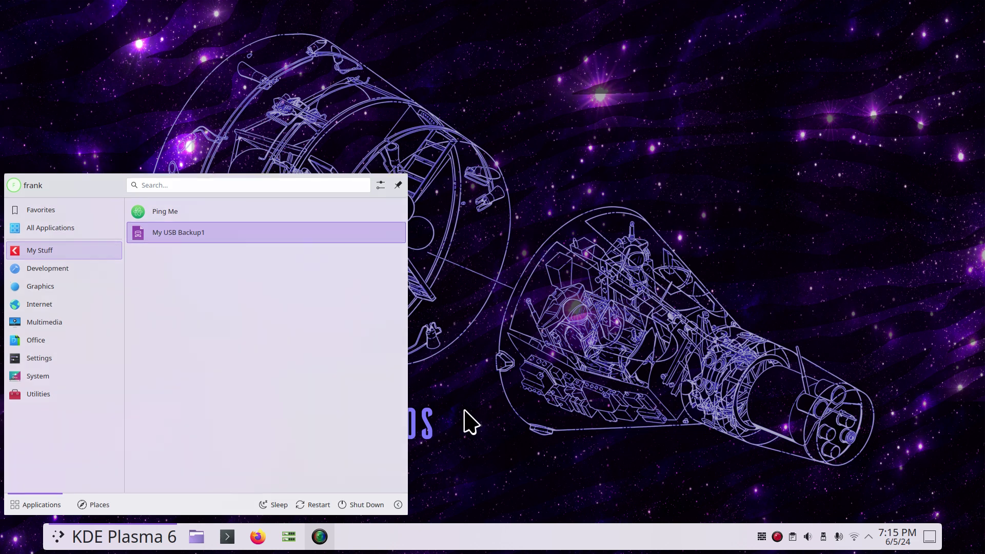
Open Dolphin on Home, close it, then show the launcher's My Stuff entries Ping Me and My USB Backup1.
left_click(193, 538)
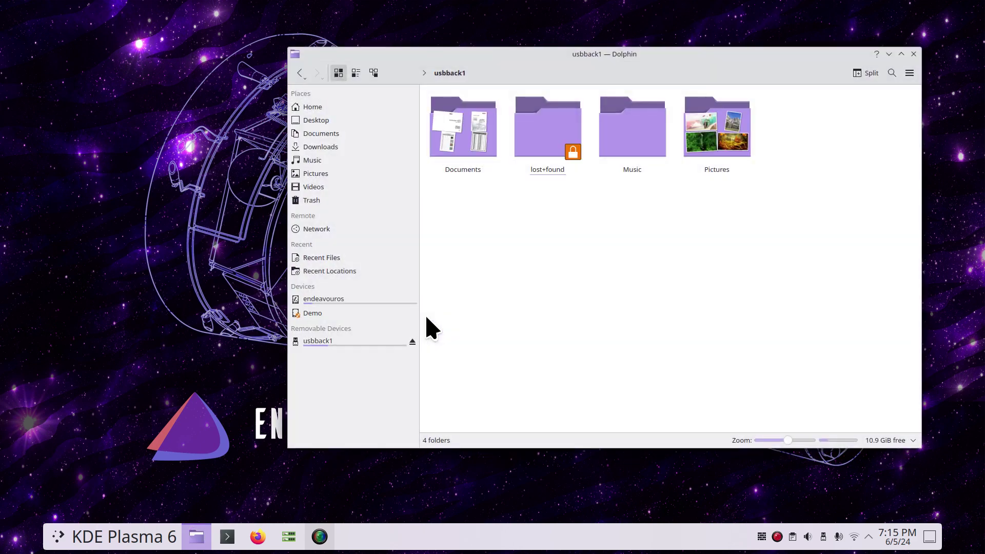
left_click(319, 109)
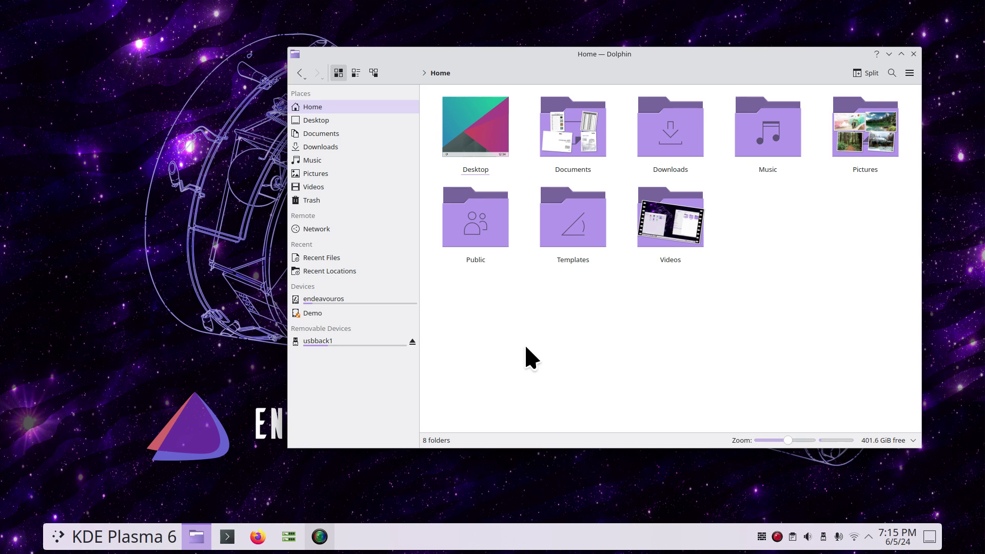
left_click(914, 54)
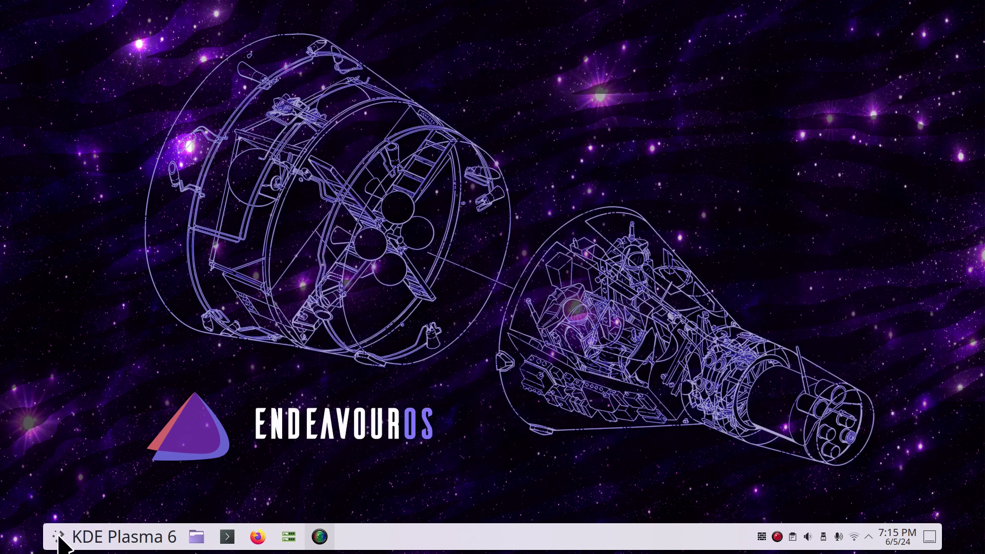
left_click(59, 537)
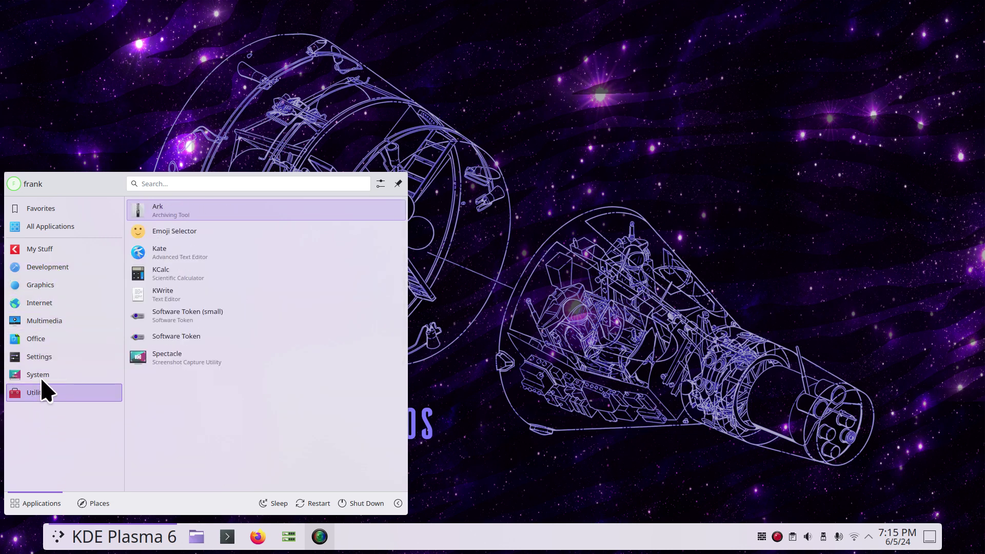
mouse_move(50, 243)
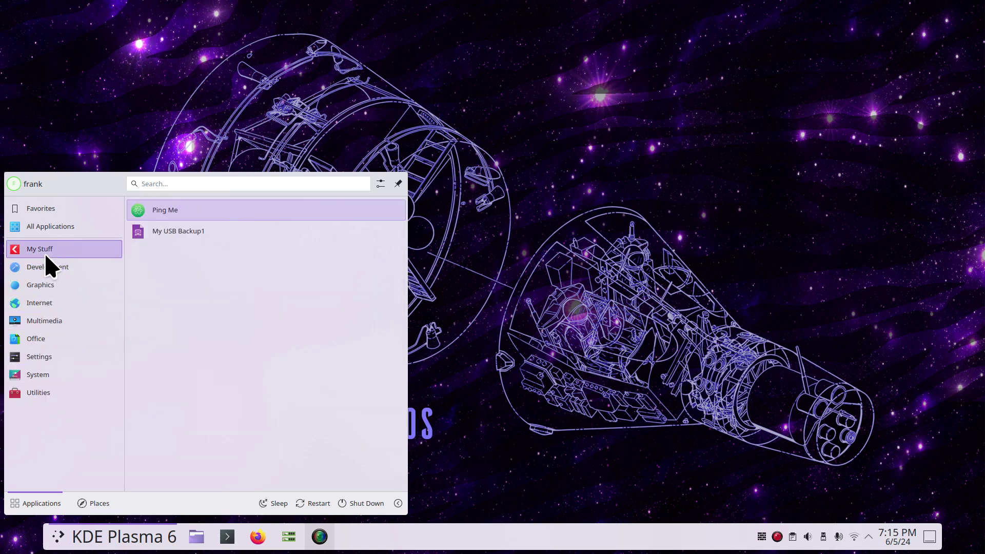
Open KDE Menu Editor and add a new item 'Test Test Test Poweroff' under My Stuff.
left_click(482, 314)
right_click(62, 534)
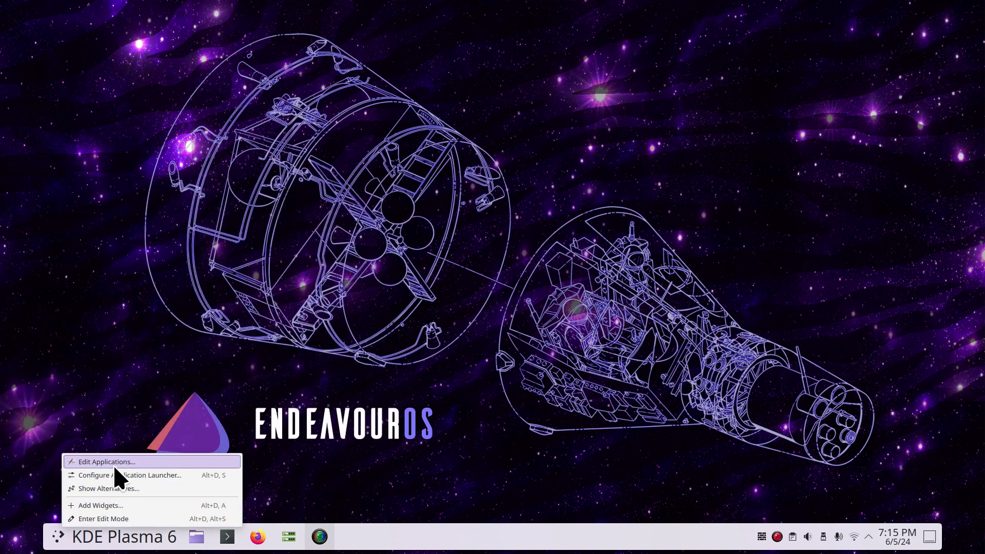
left_click(115, 463)
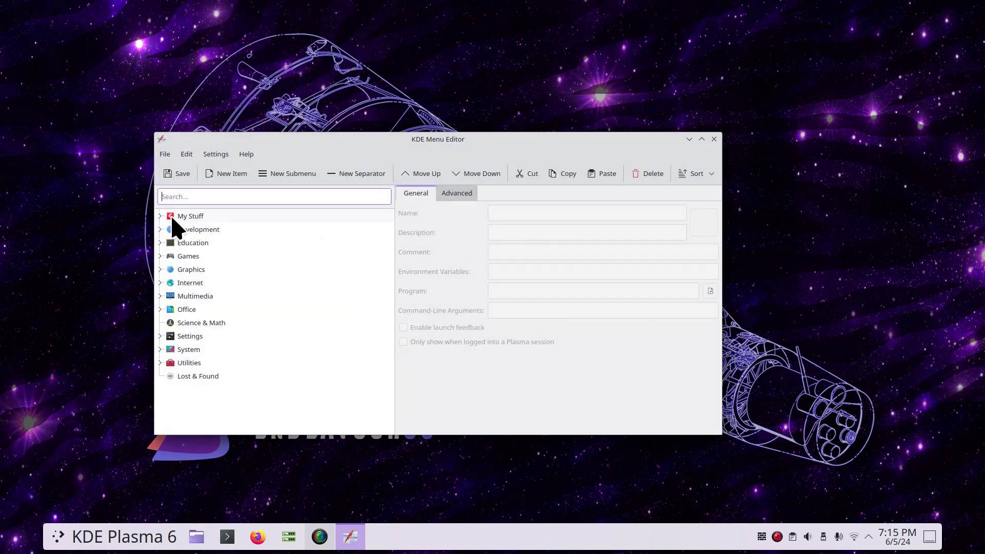
left_click(160, 216)
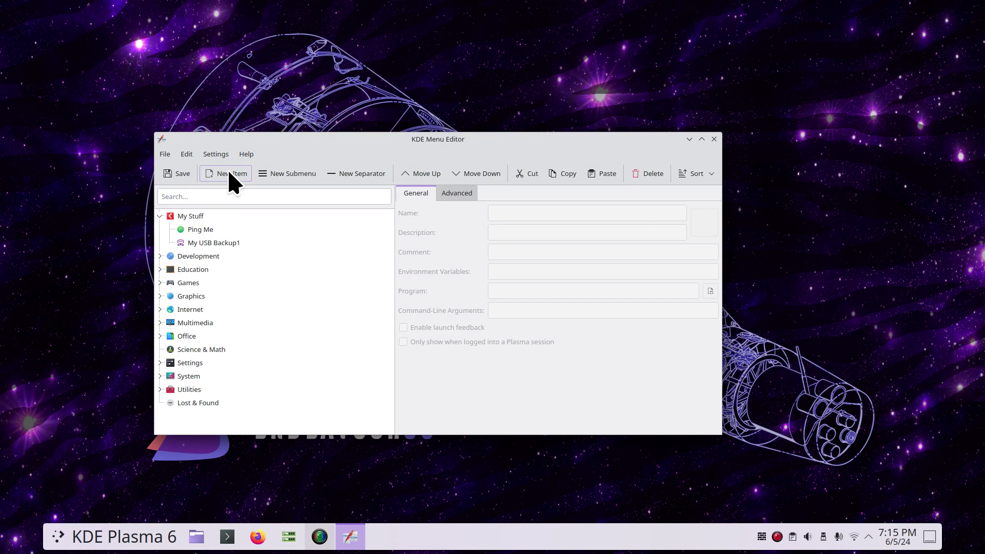
left_click(196, 216)
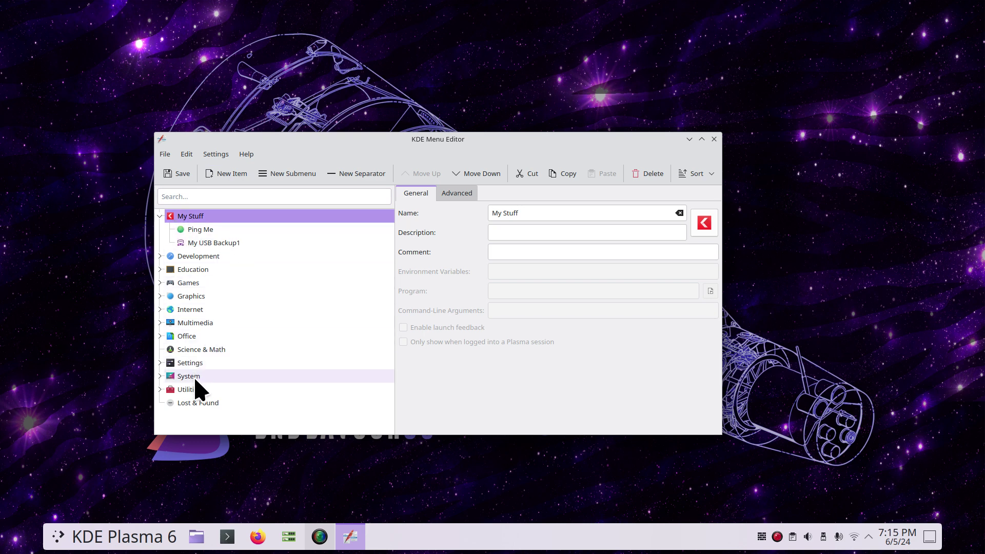
left_click(222, 174)
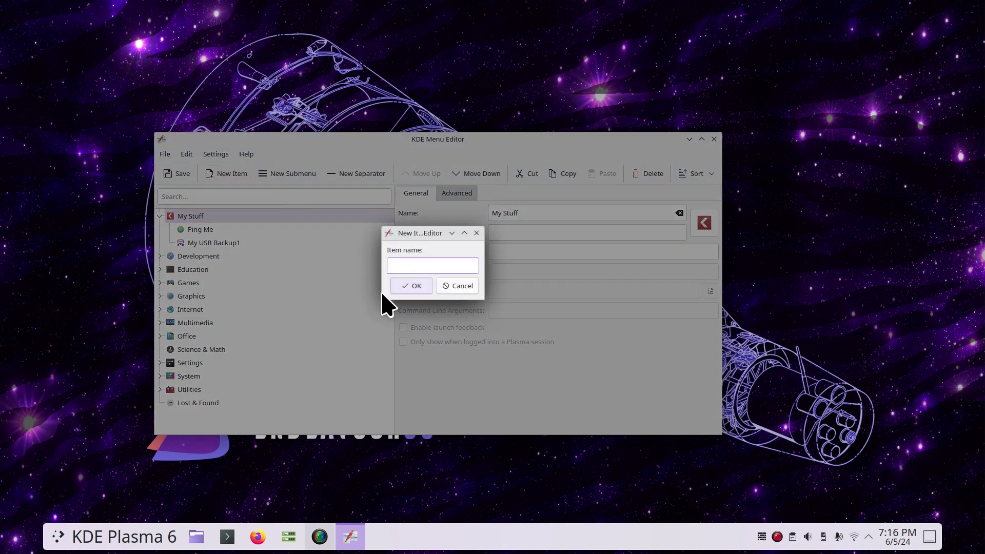
type("Test Test Test Poweroff")
Confirm the name and assign the system-shutdown icon, searching 'shut' across All categories.
left_click(412, 287)
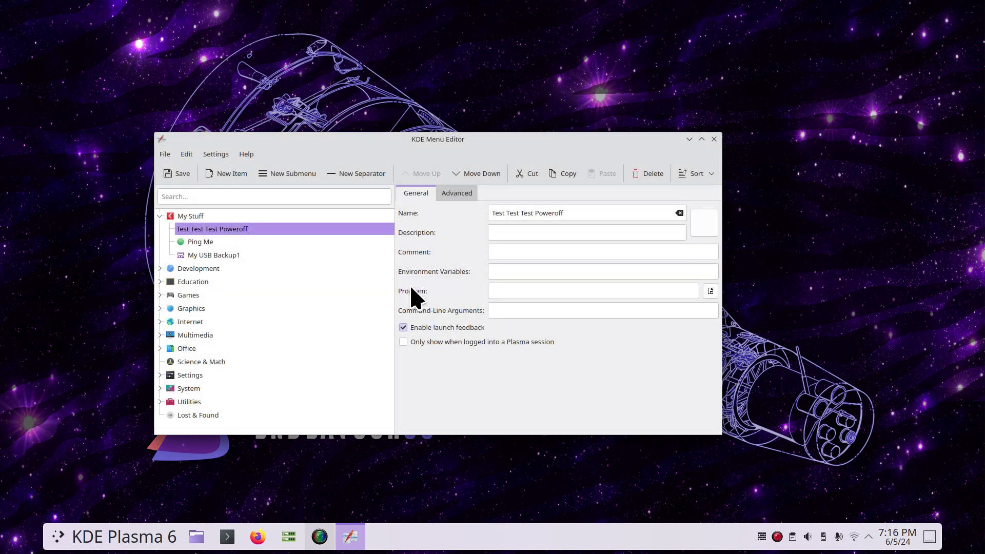
left_click(704, 221)
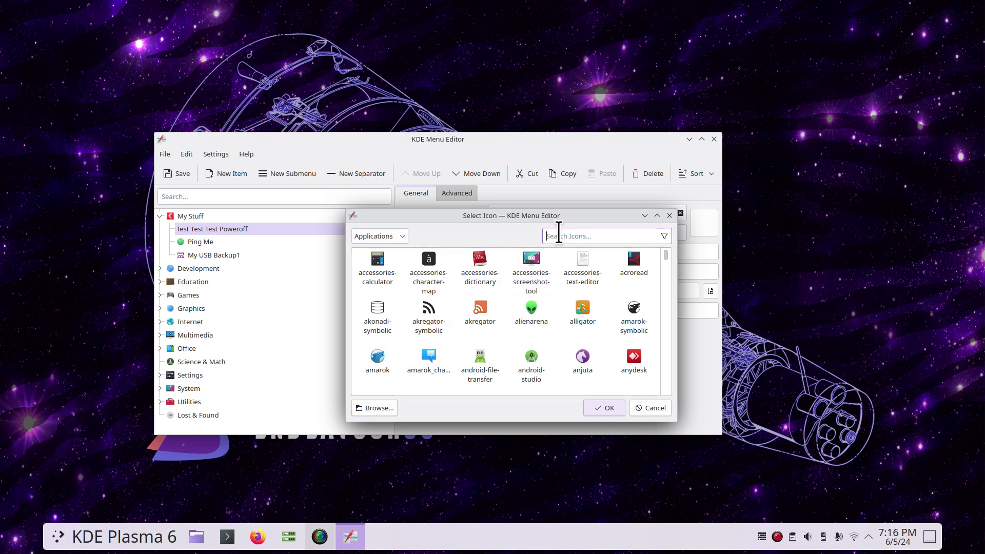
left_click(559, 235)
mouse_move(580, 217)
left_mouse_down()
mouse_move(570, 273)
mouse_move(595, 227)
left_mouse_up()
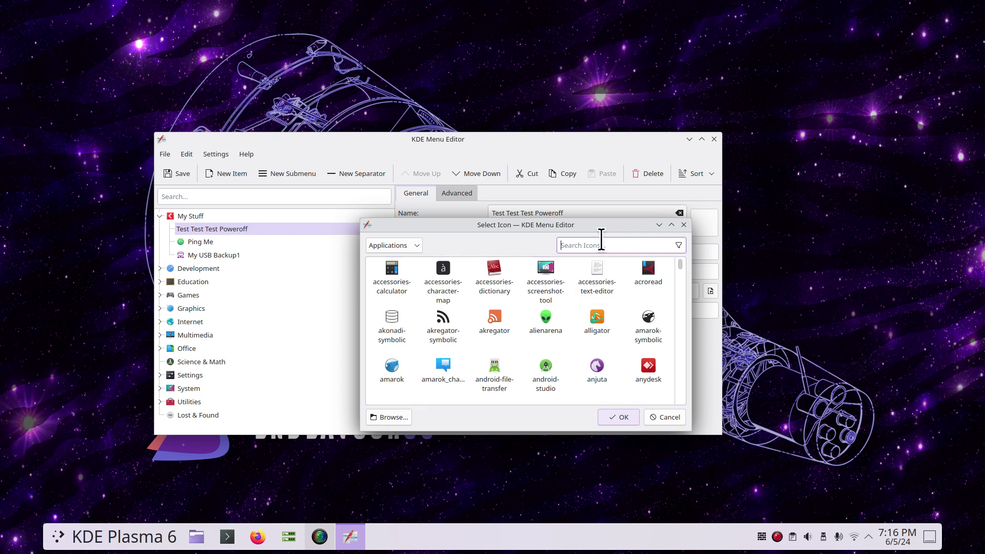
type("shut")
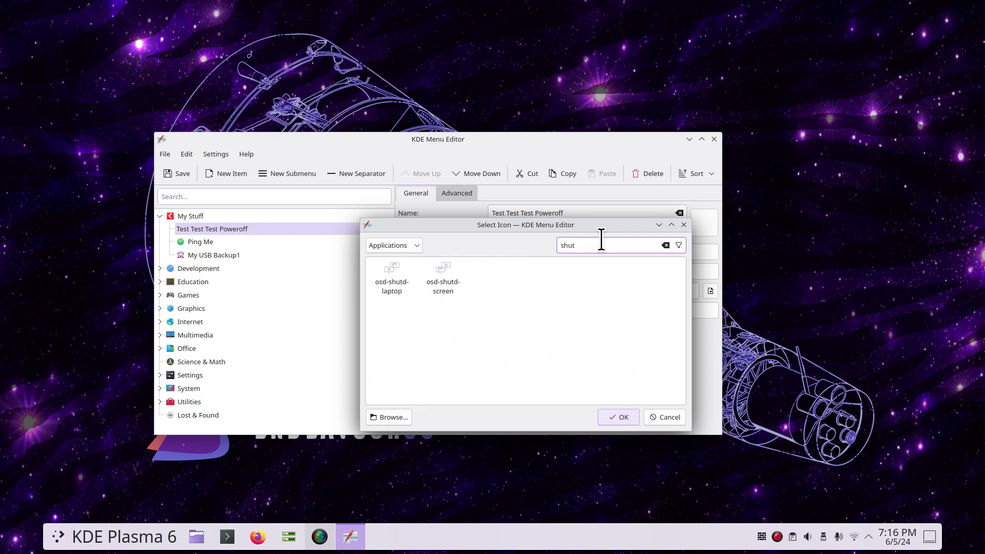
left_click(403, 250)
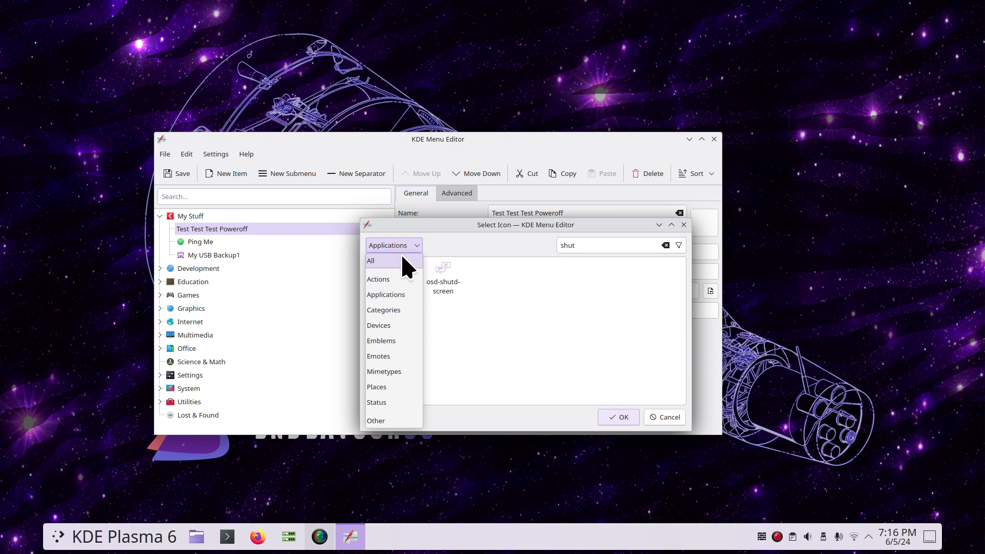
left_click(402, 259)
left_click(547, 297)
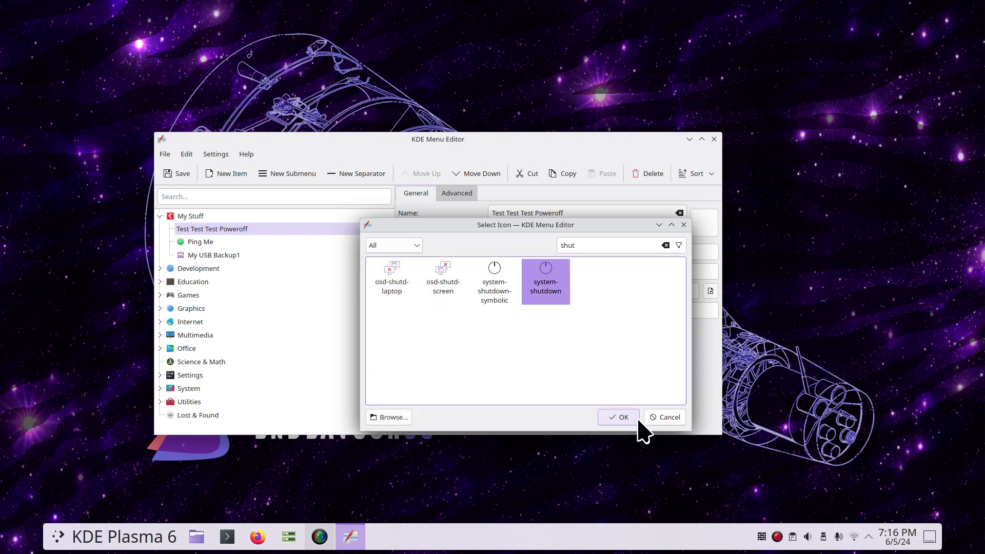
left_click(620, 418)
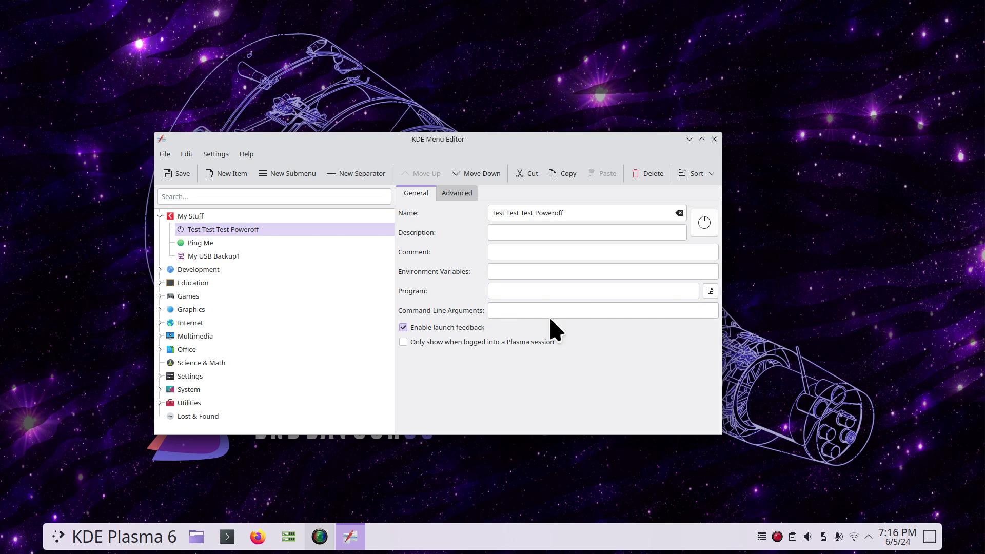
Set the entry's program to systemctl with argument poweroff and save it.
left_click(503, 313)
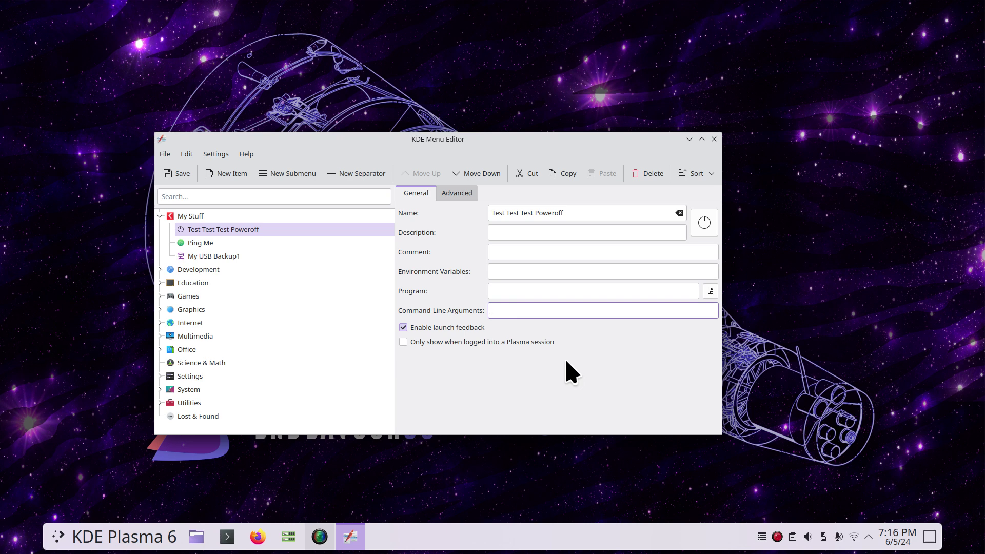
type("syetmc")
type("tl")
key("BackSpace")
key("BackSpace")
key("BackSpace")
key("BackSpace")
key("BackSpace")
key("BackSpace")
type("stem")
type("ctl")
type(" power")
type("off")
left_click(174, 174)
Reopen Test Test Test Poweroff to verify its saved poweroff argument.
left_click(190, 334)
left_click(205, 230)
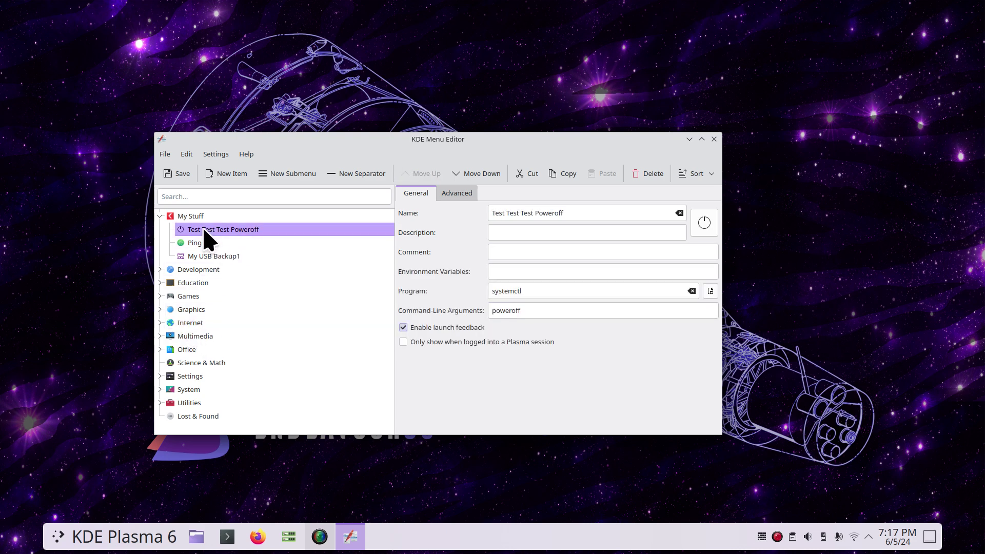
left_click(503, 311)
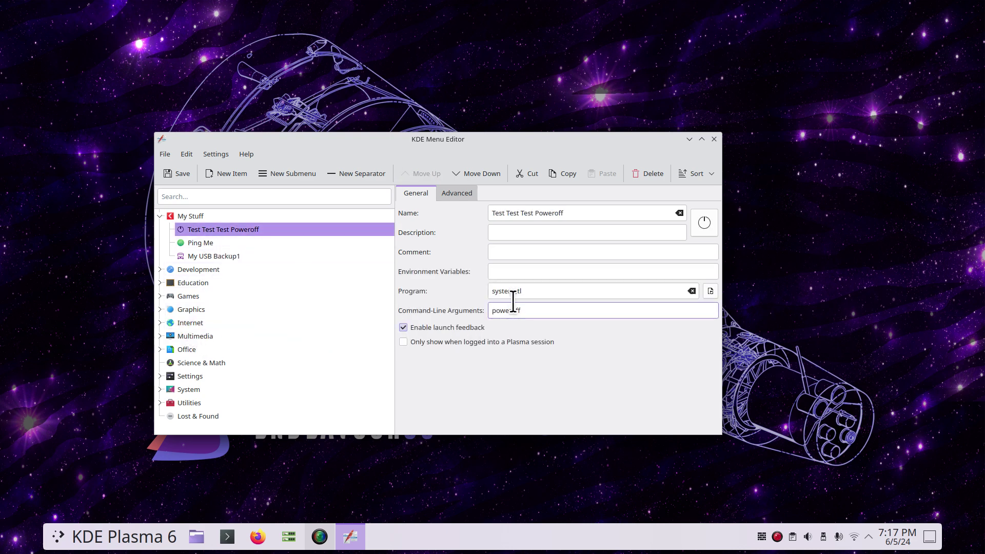
left_click(173, 392)
left_click(161, 390)
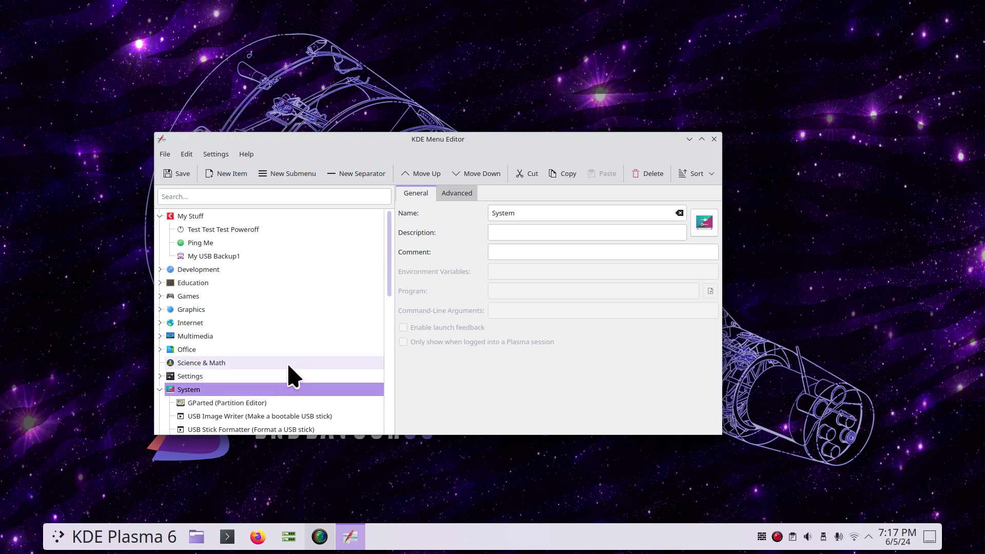
scroll(290, 372, "down", 2)
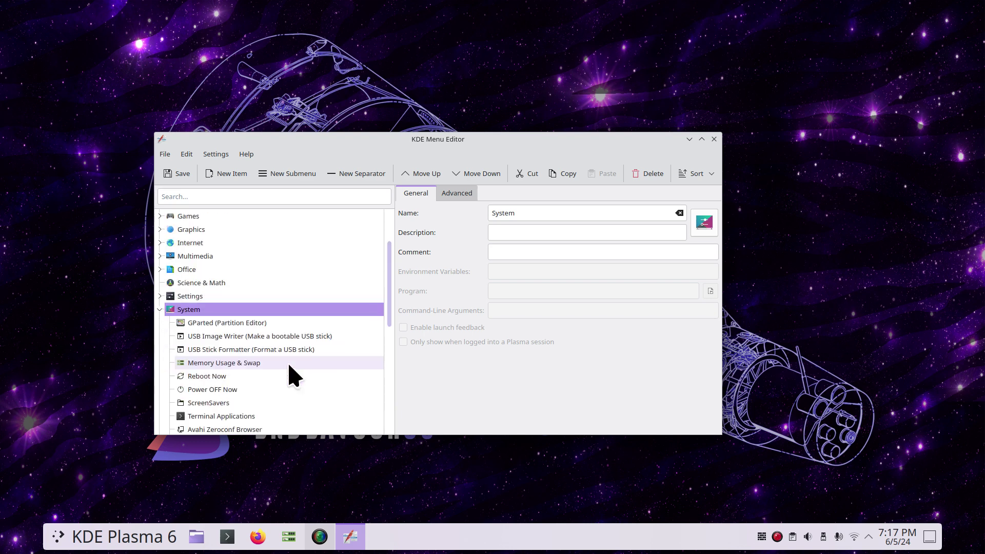
left_click(214, 394)
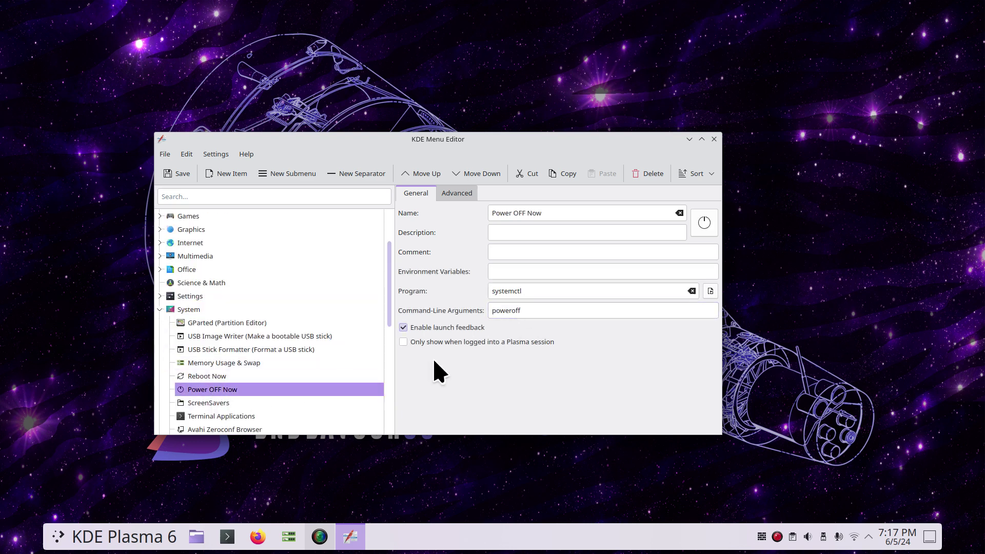
left_click(210, 377)
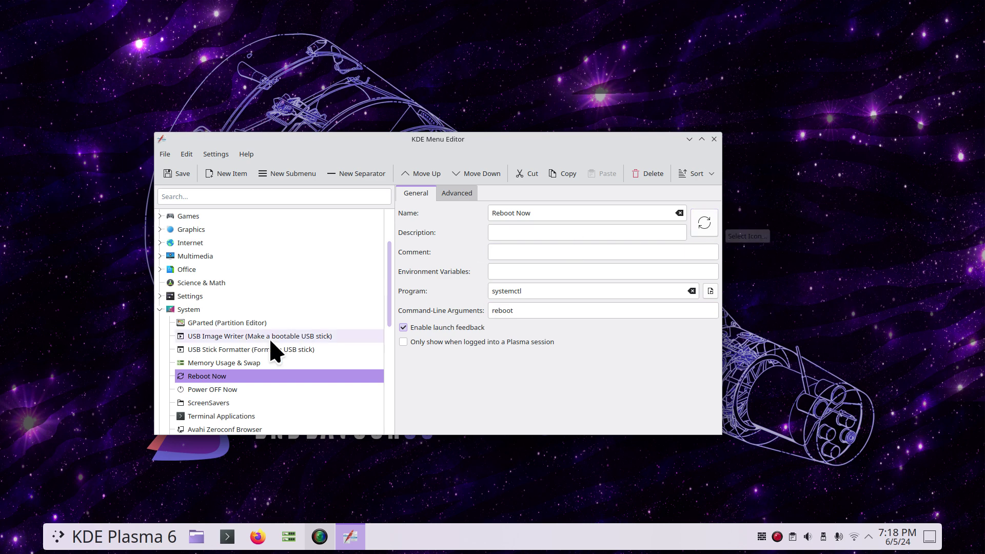
left_click(168, 308)
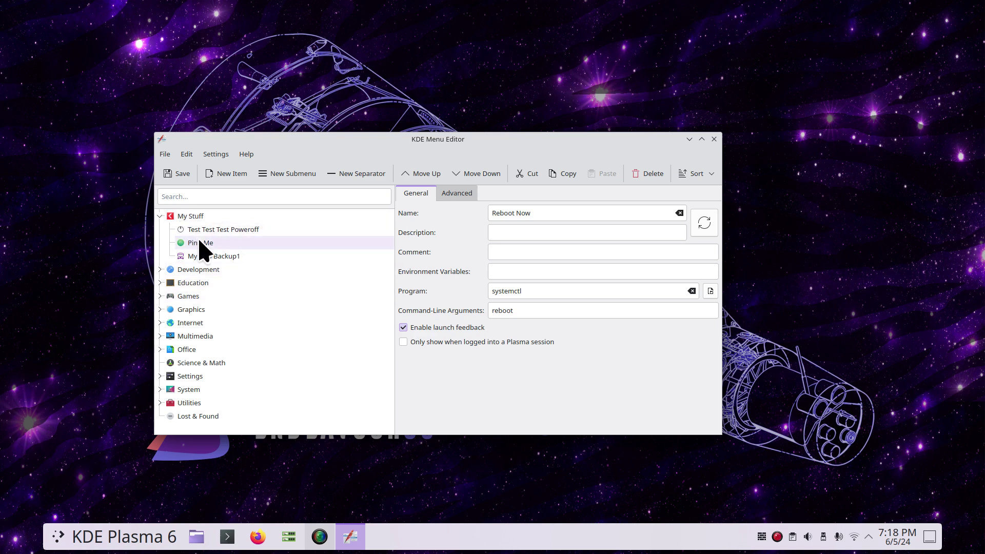
Close the Menu Editor and add Test Test Test Poweroff from My Stuff to Favorites.
left_click(713, 139)
left_click(58, 537)
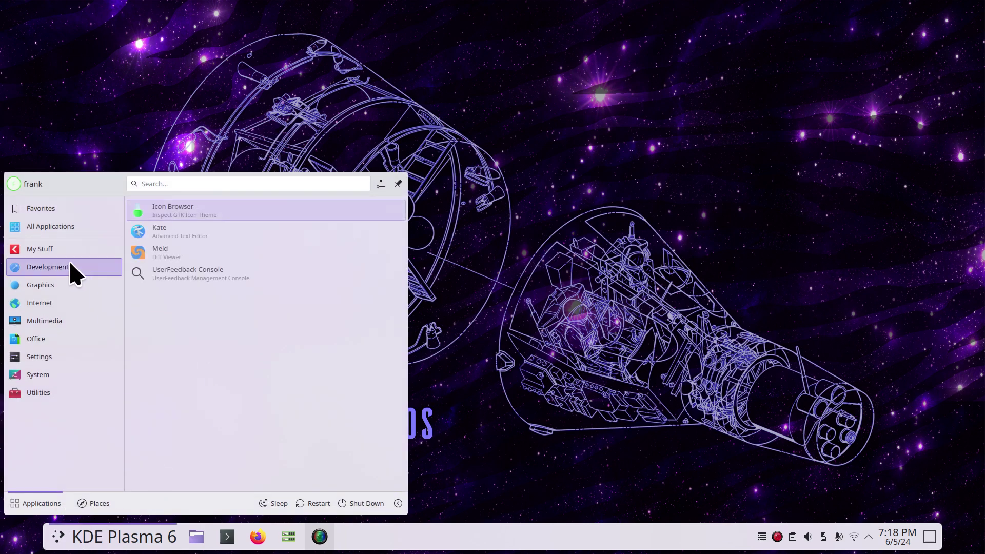
mouse_move(37, 246)
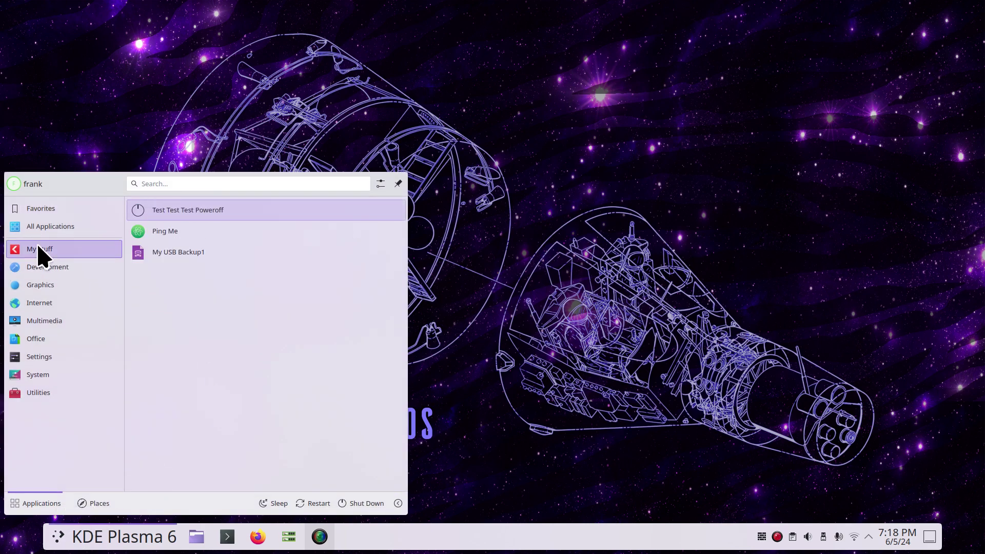
right_click(168, 214)
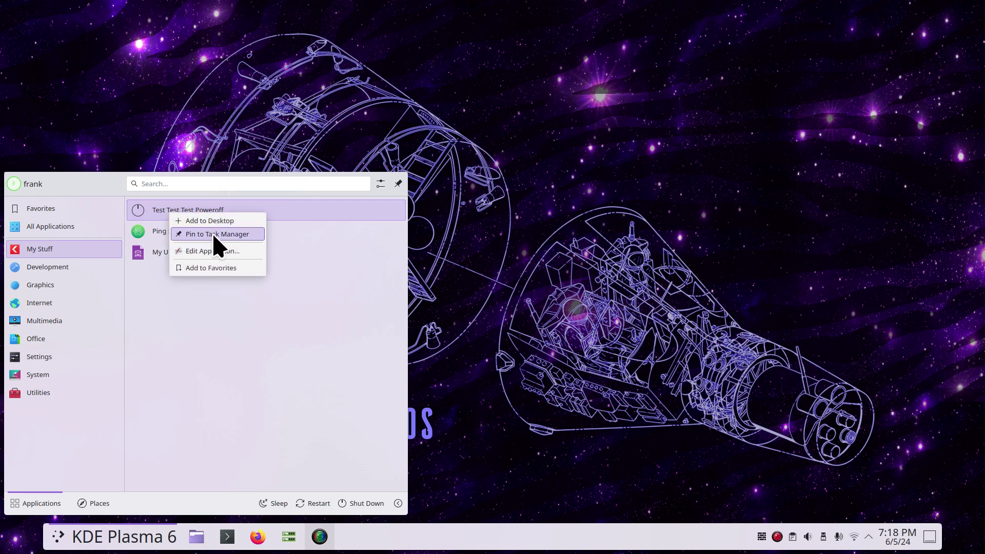
left_click(207, 267)
Remove Test Test Test Poweroff from Favorites, then bring up its My Stuff actions again.
mouse_move(35, 213)
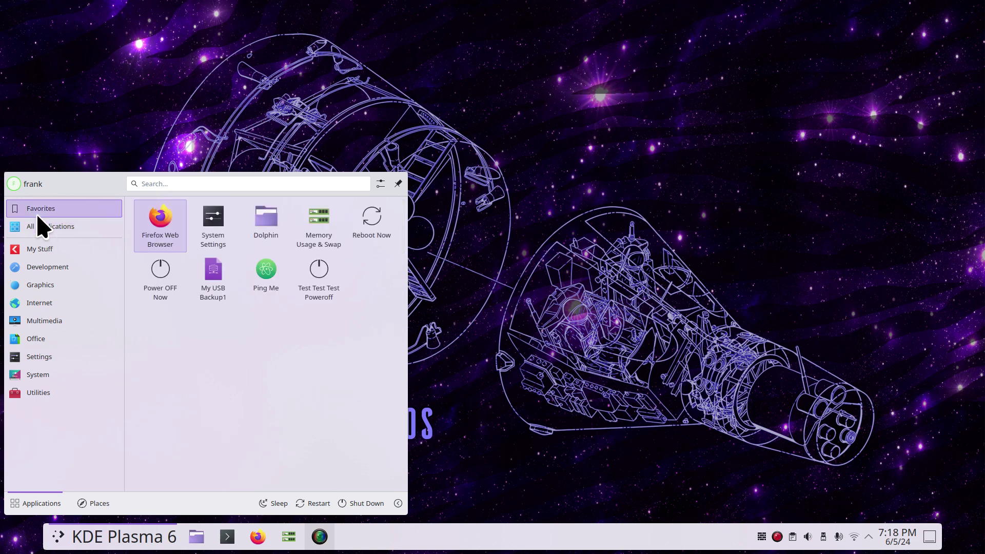
right_click(314, 274)
left_click(363, 329)
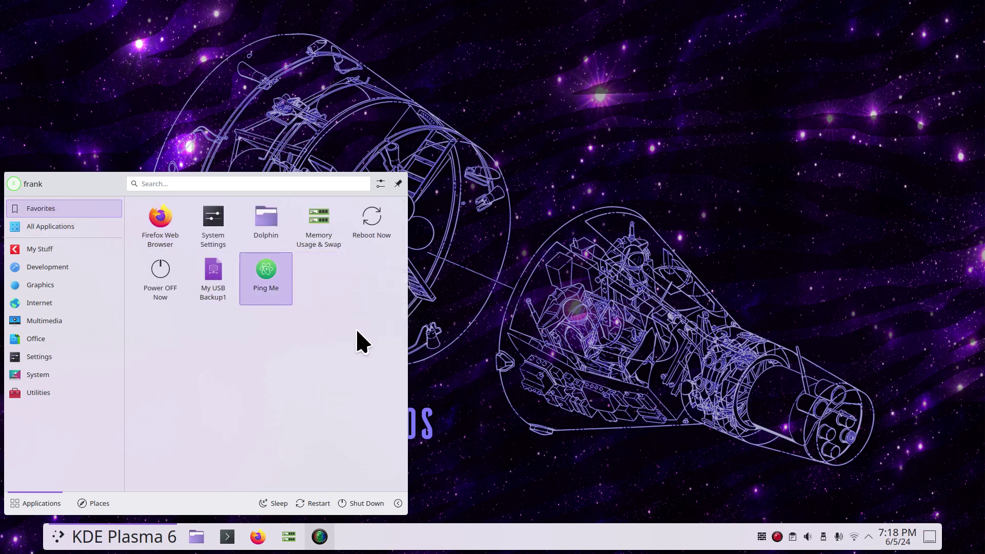
mouse_move(57, 248)
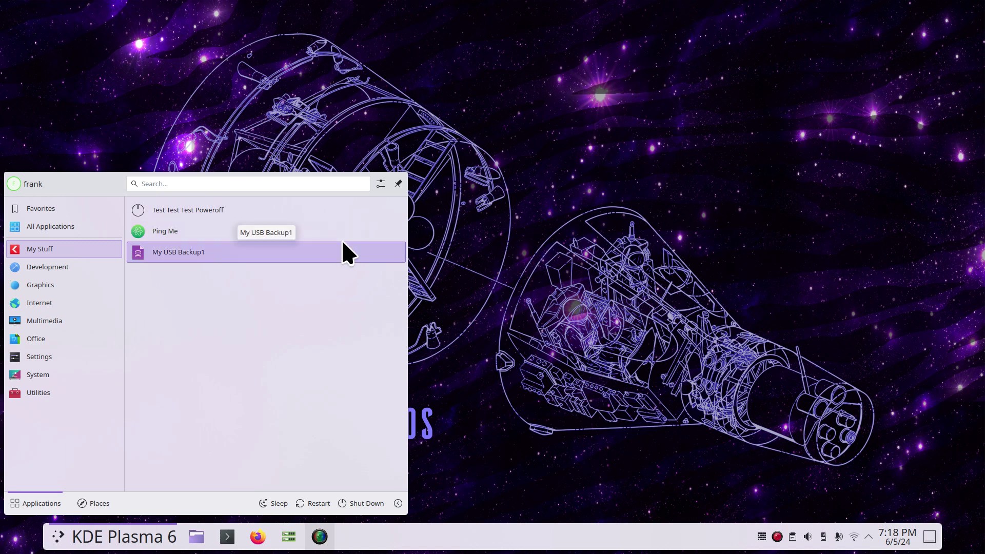
right_click(184, 210)
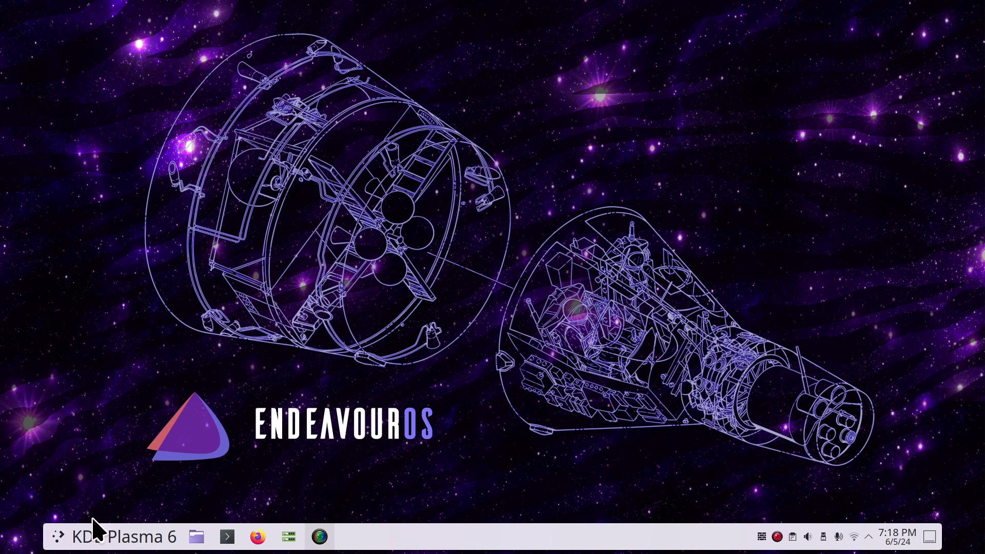
Through Edit Applications, delete Test Test Test Poweroff under My Stuff, save, and close the editor.
right_click(58, 535)
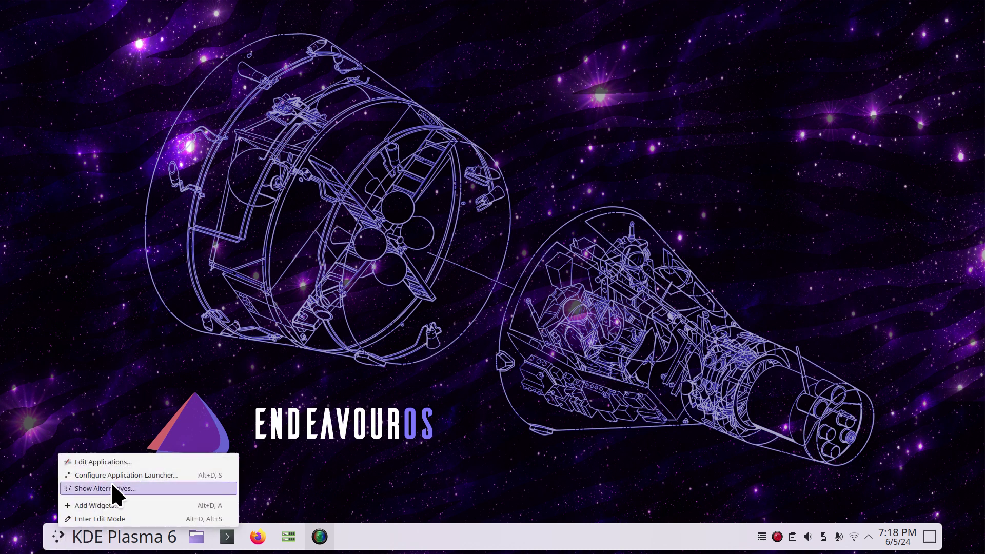
left_click(128, 468)
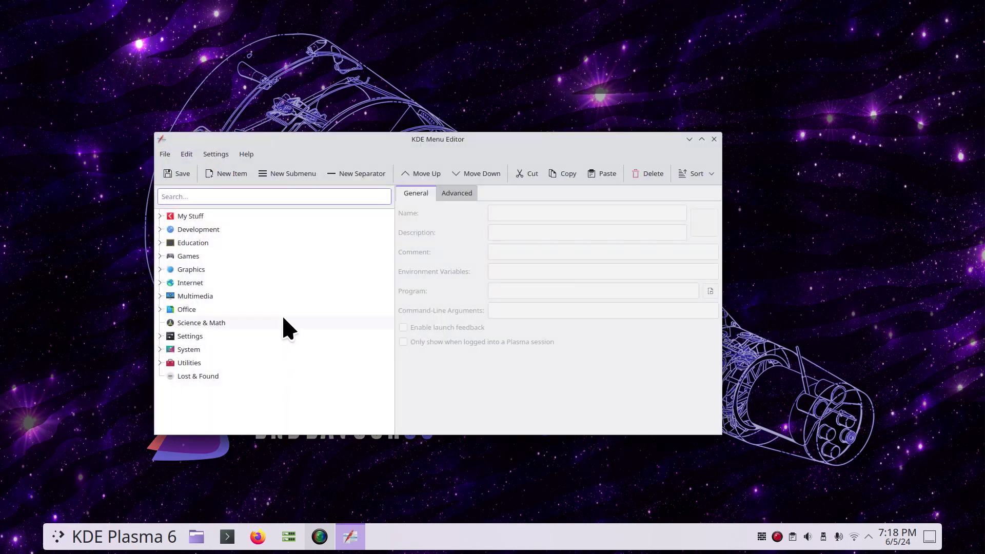
left_click(159, 216)
left_click(200, 231)
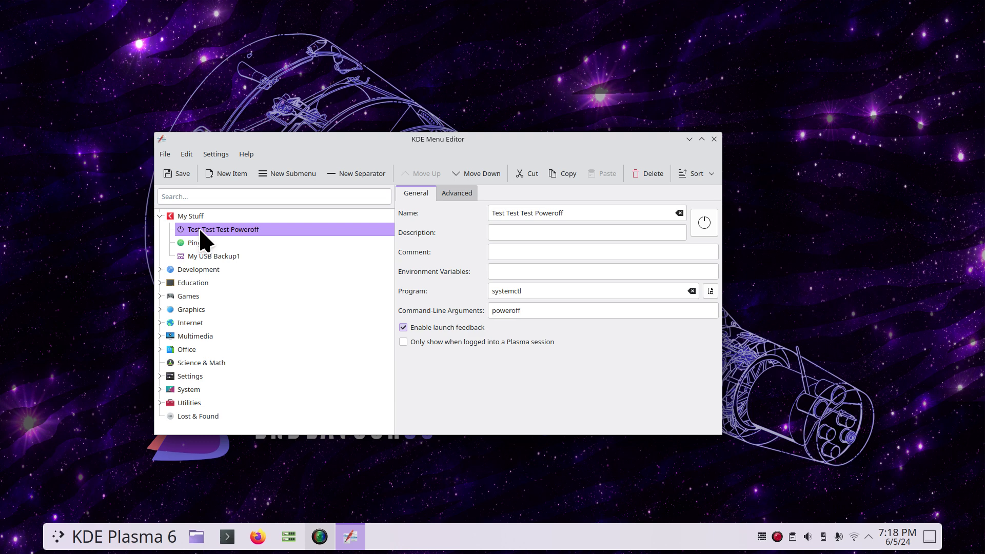
right_click(201, 234)
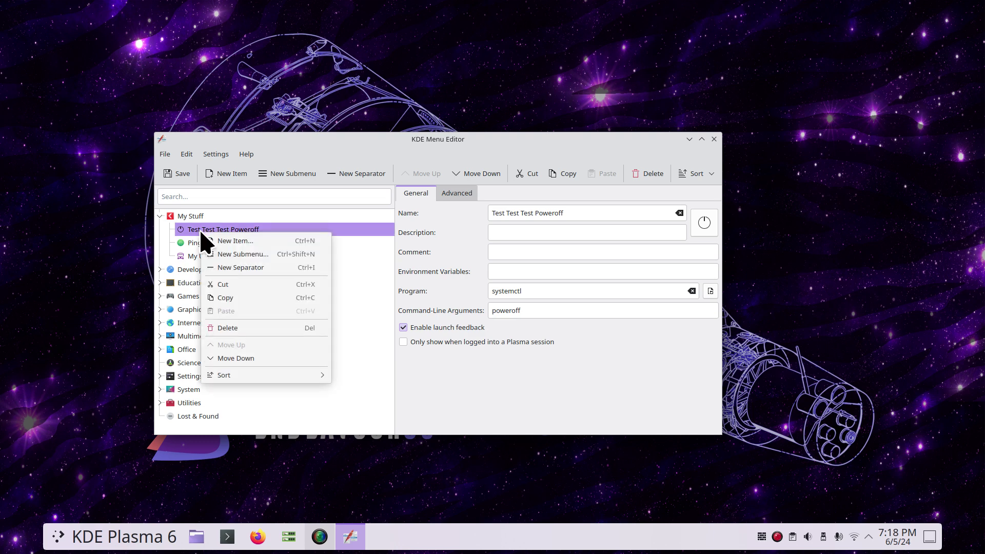
left_click(235, 329)
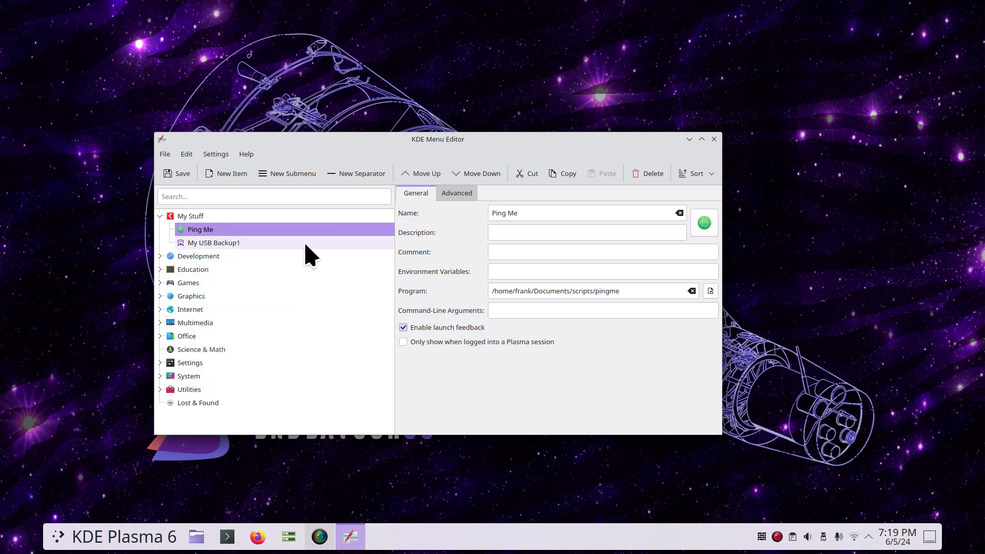
left_click(184, 175)
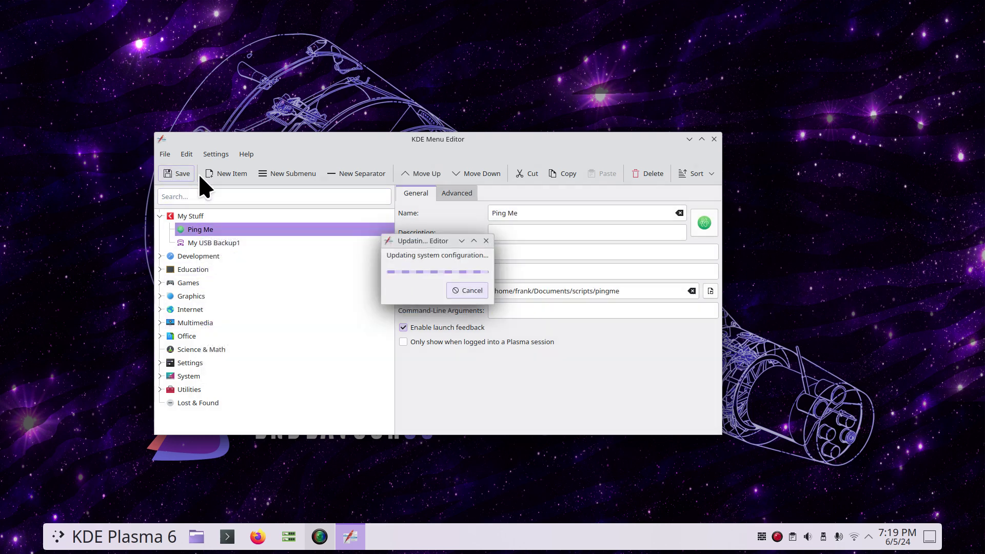
left_click(714, 139)
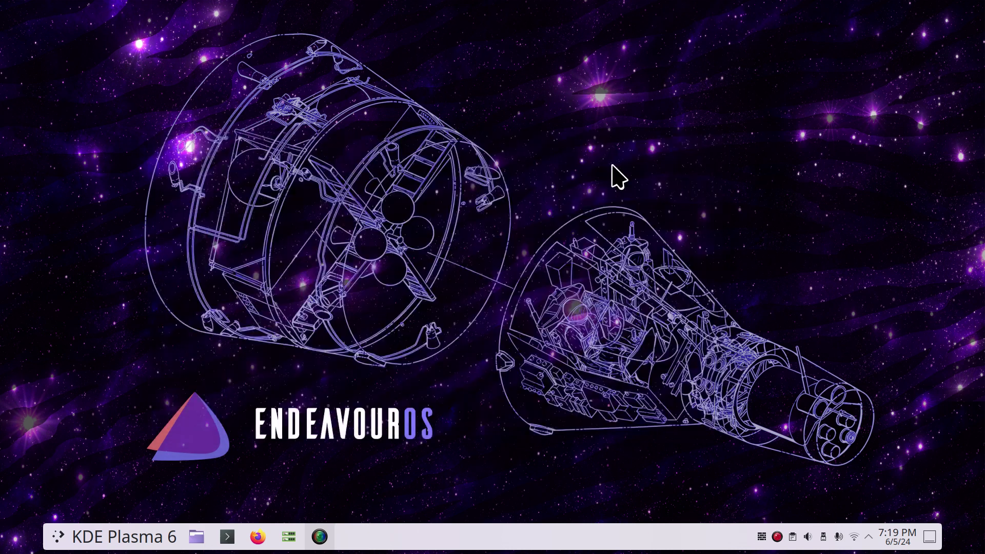
Search 'test' in the launcher and in KRunner, confirming Test Test Test Poweroff is still listed.
left_click(77, 537)
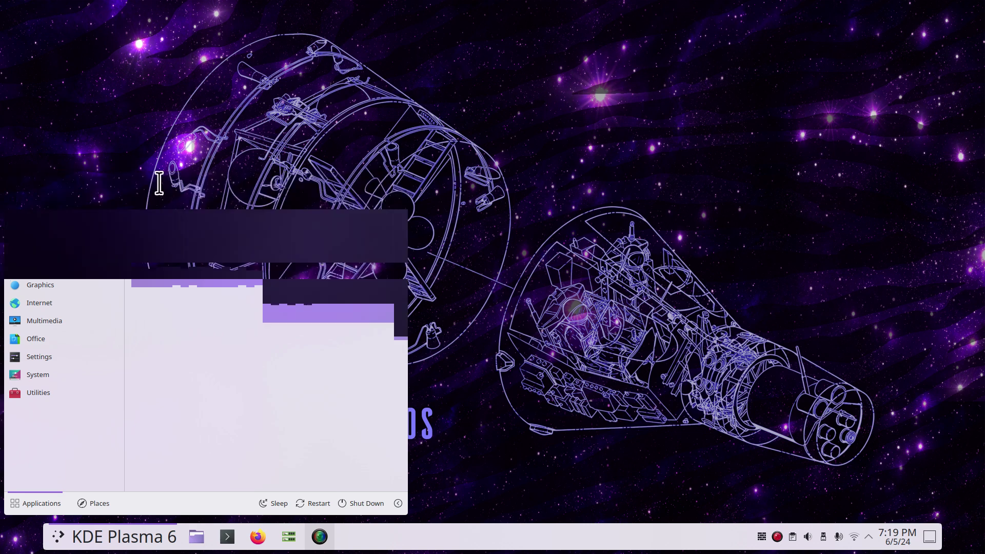
type("test")
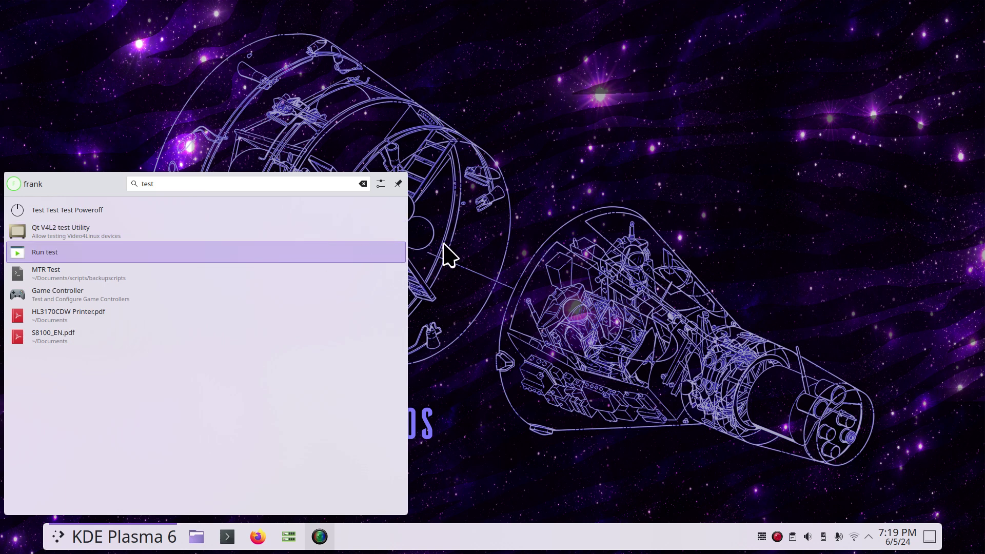
left_click(505, 226)
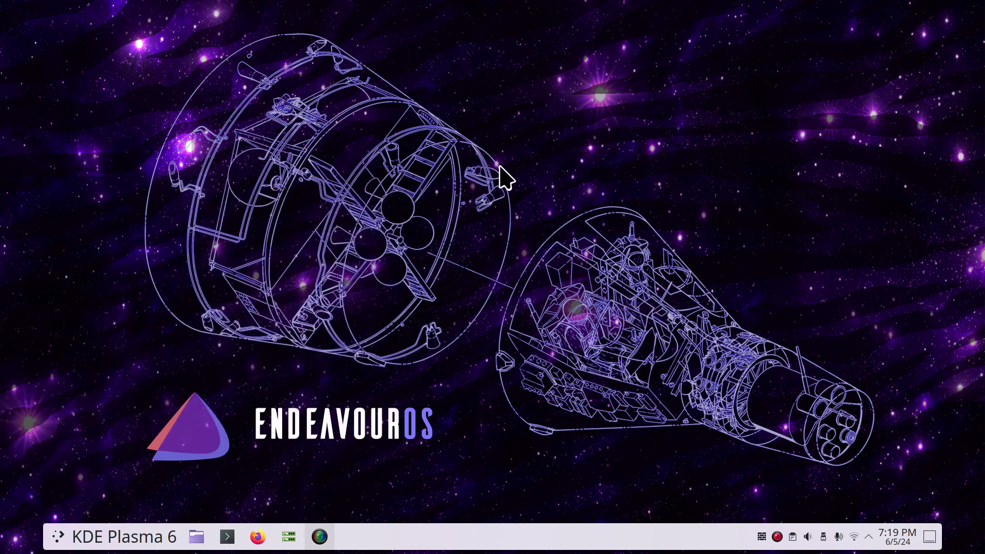
type("test")
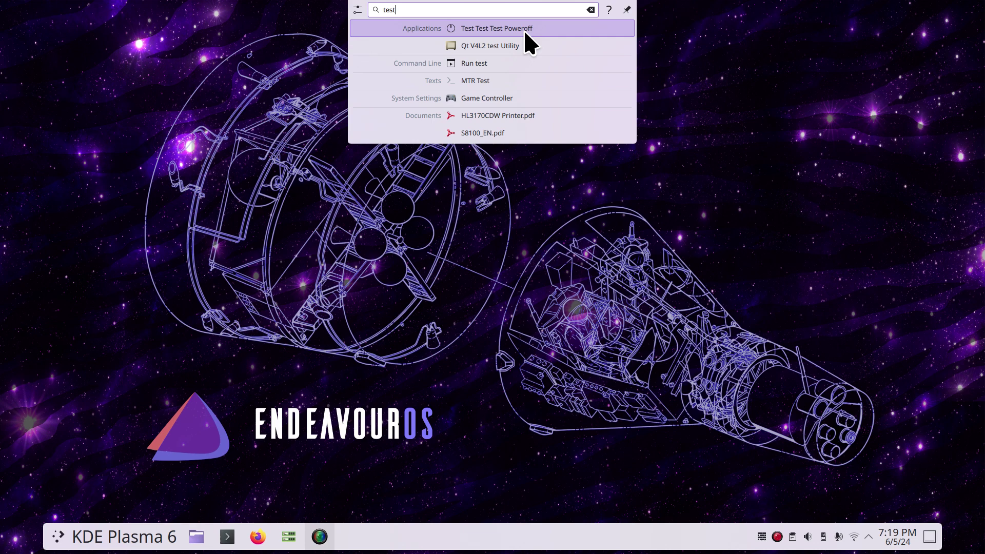
key("Escape")
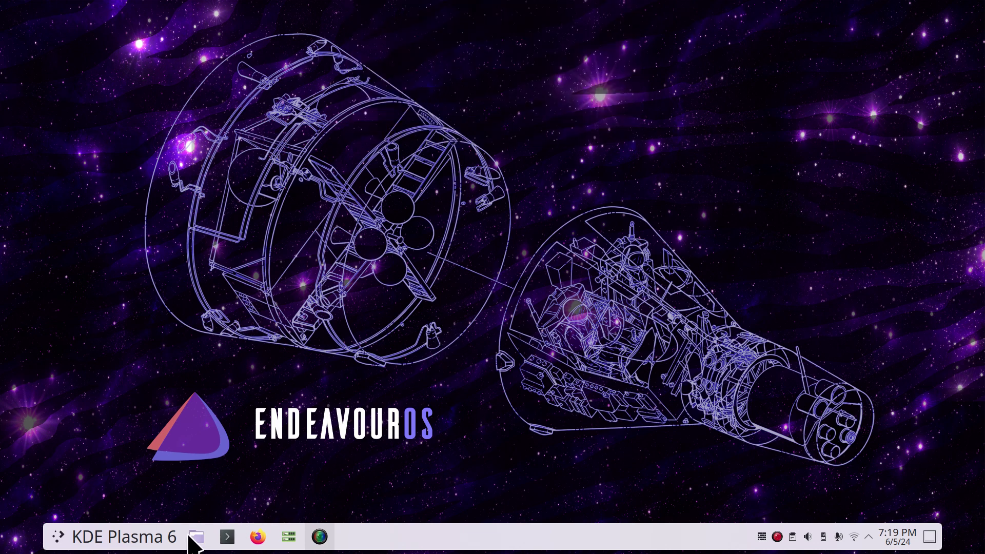
Open Dolphin on the Home folder and show hidden files with Ctrl+H.
left_click(191, 538)
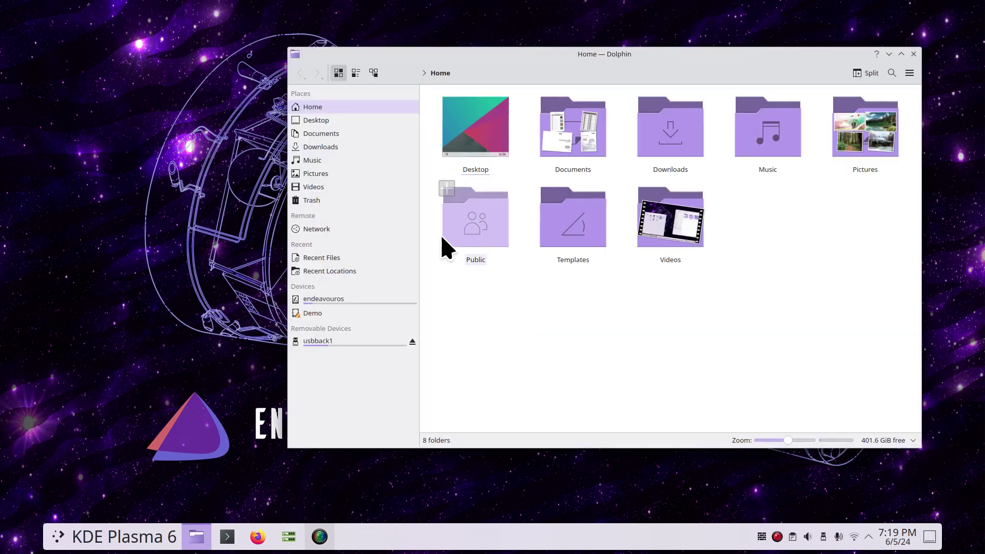
left_click(323, 107)
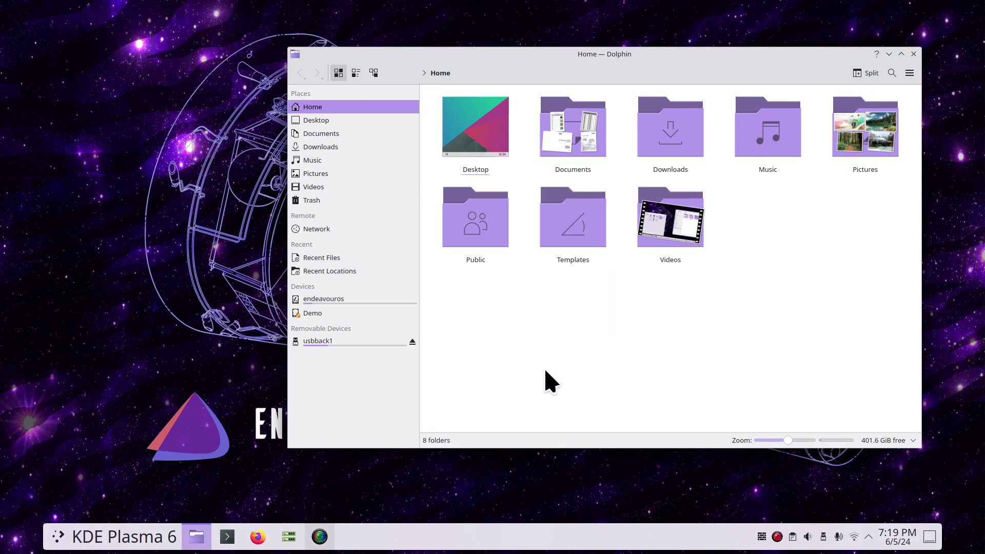
key("ctrl+h")
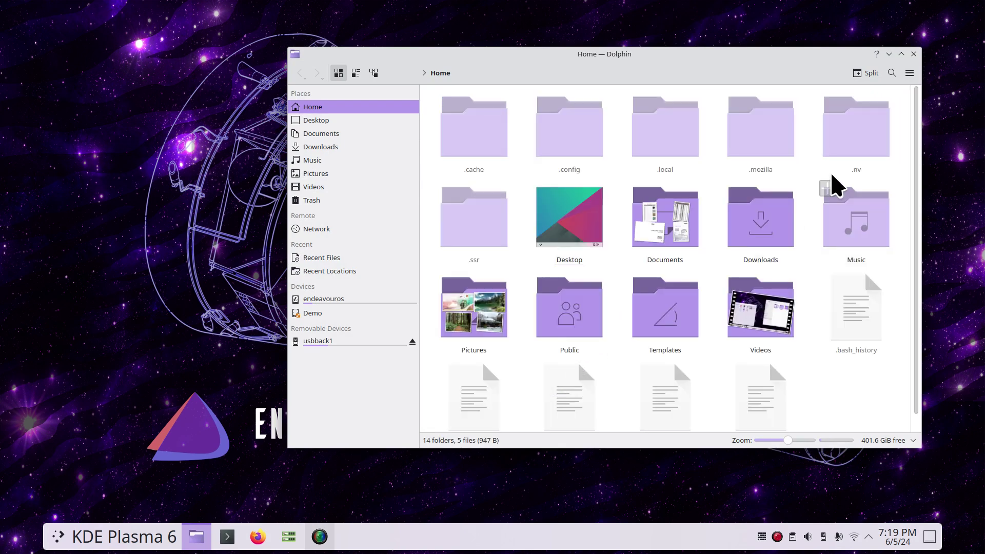
left_click(910, 73)
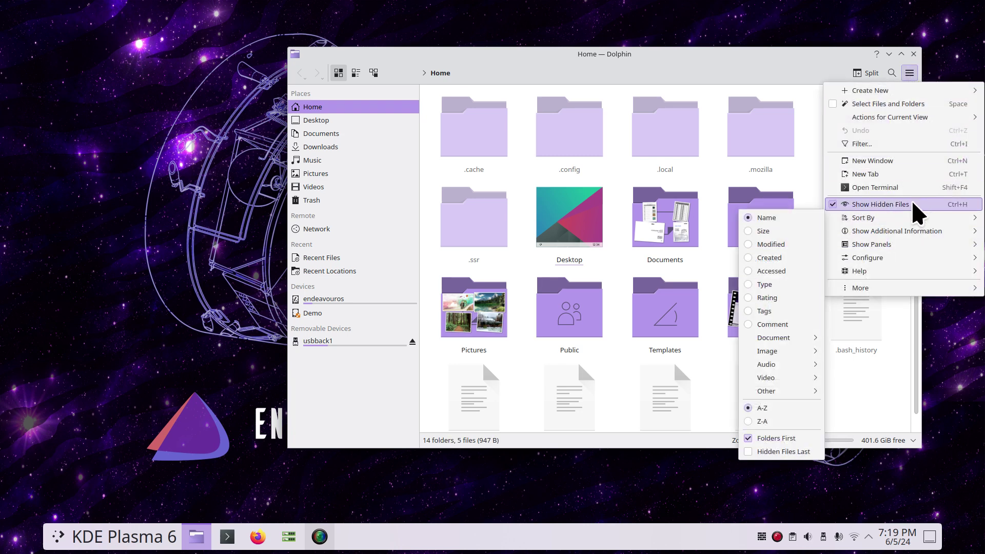
left_click(688, 141)
Navigate into .local/share/applications to view the six .desktop launcher files.
left_click(683, 136)
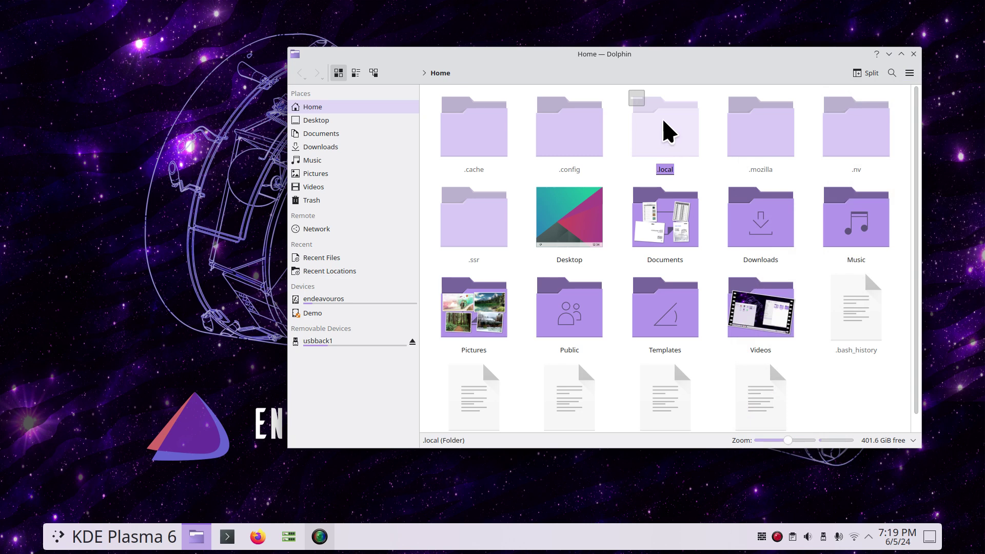
left_click_drag(683, 54, 520, 72)
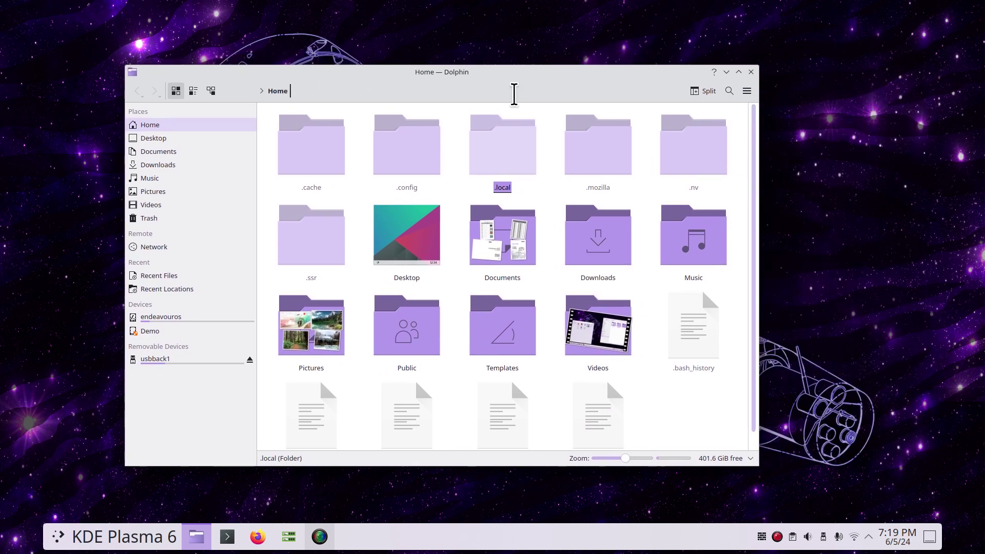
double_click(503, 149)
left_click(294, 150)
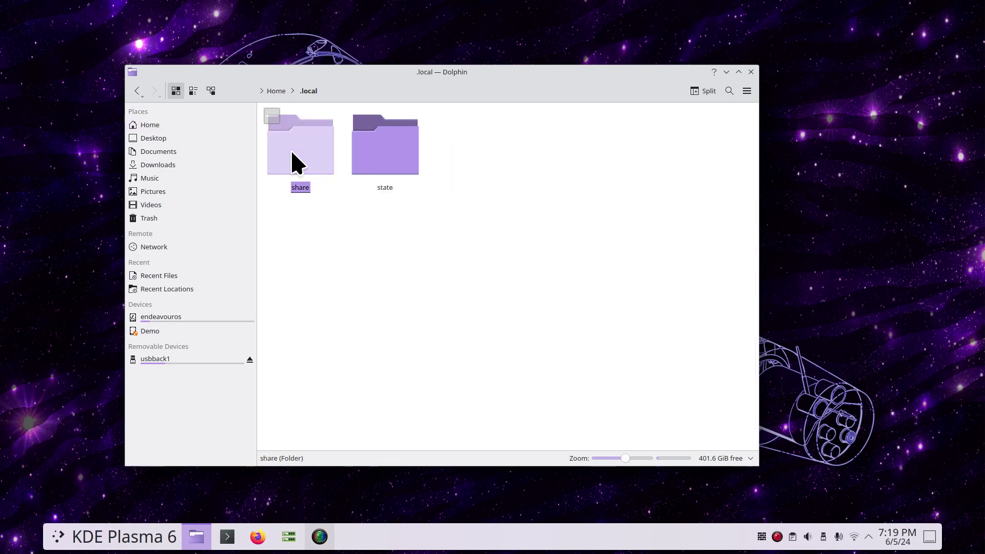
double_click(290, 149)
double_click(290, 152)
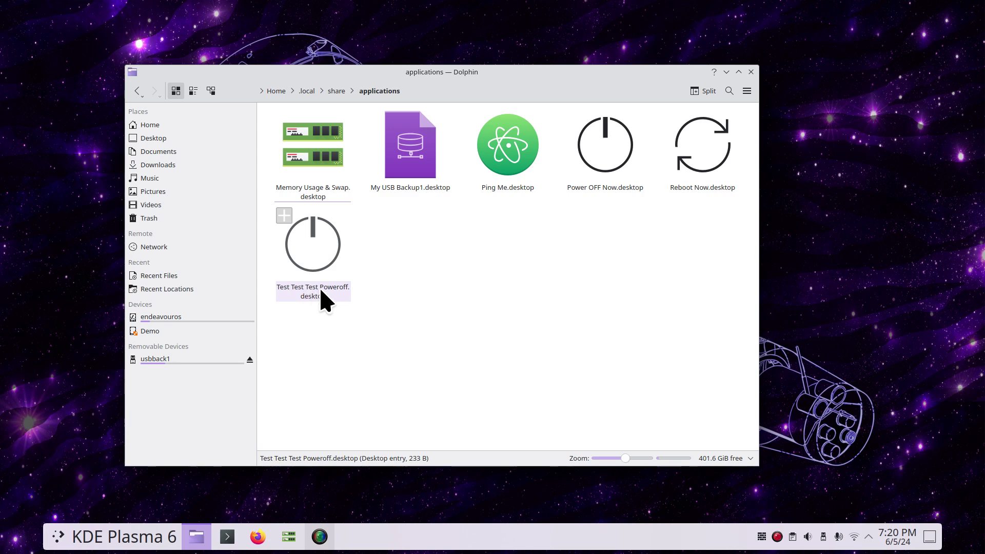
Move Test Test Test Poweroff.desktop to the Trash and close Dolphin.
left_click(57, 536)
mouse_move(54, 247)
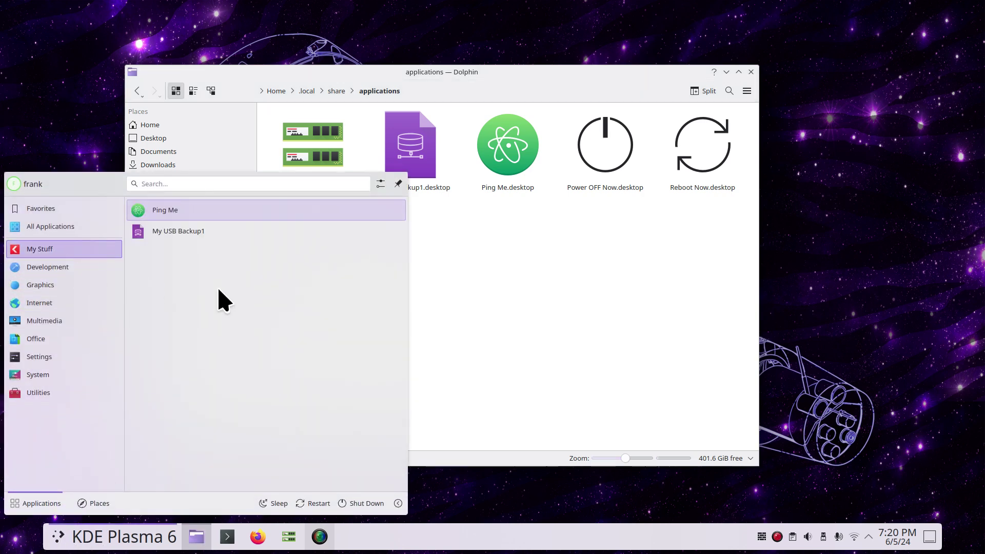
left_click(434, 295)
left_click(317, 251)
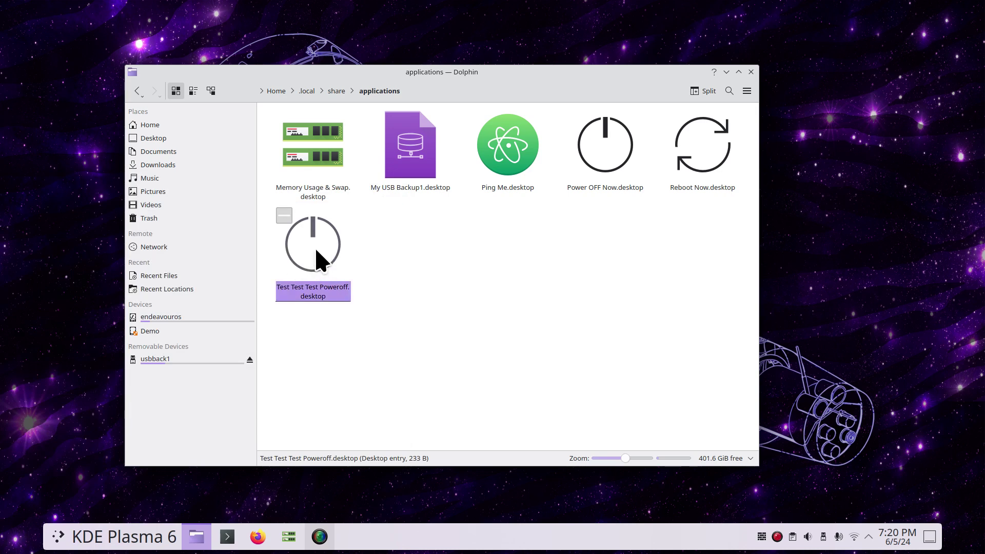
key("Delete")
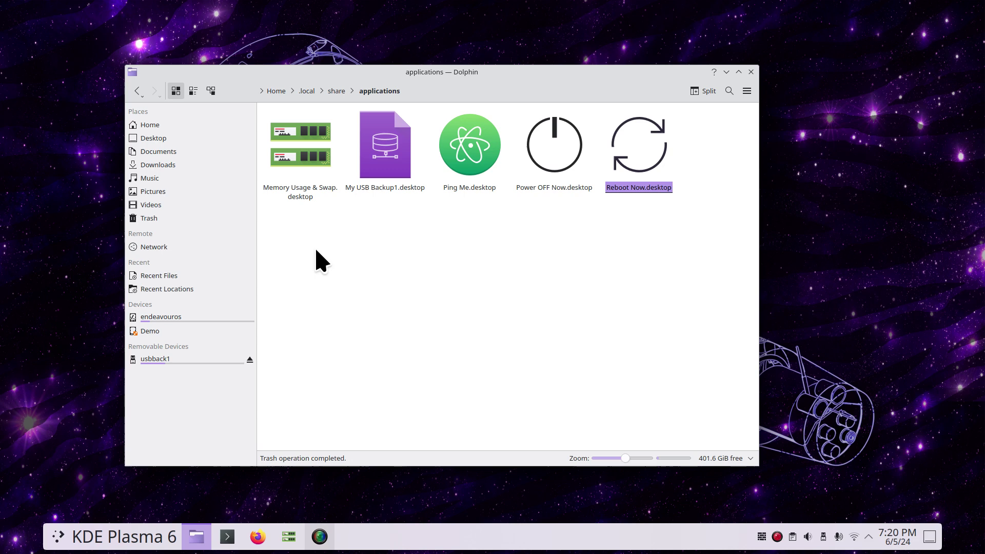
left_click(751, 72)
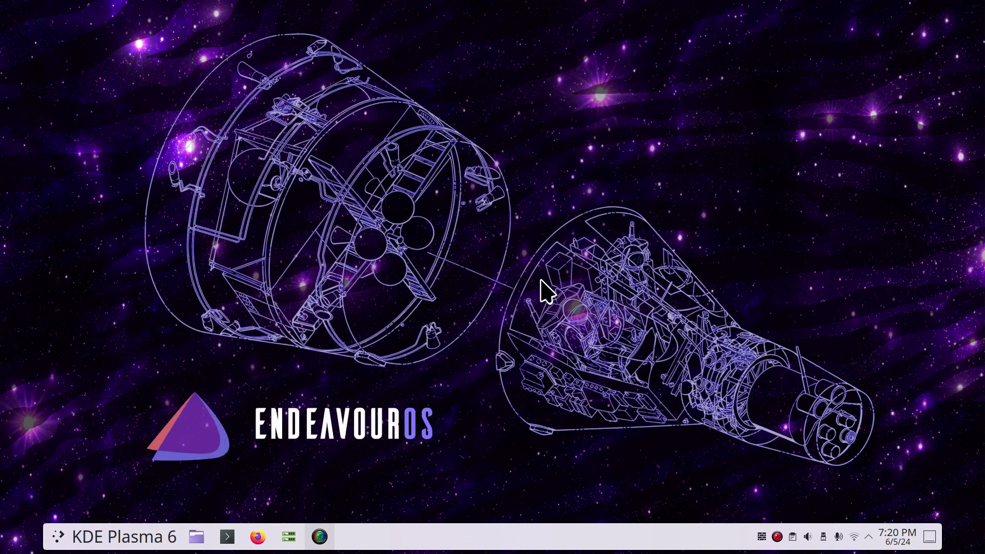
Search 'test' in KRunner and the launcher to confirm the poweroff entry is gone.
key("alt+space")
type("test")
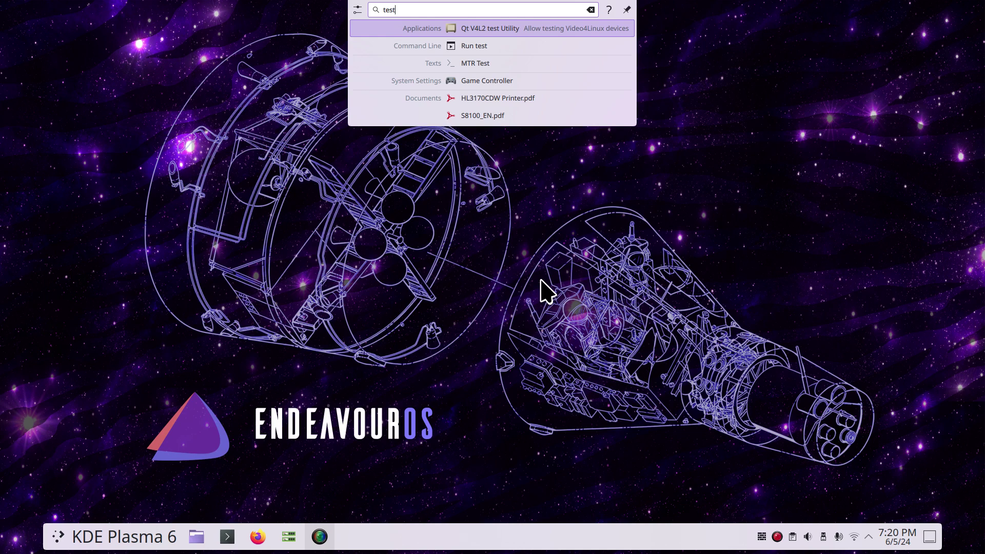
key("Escape")
left_click(68, 533)
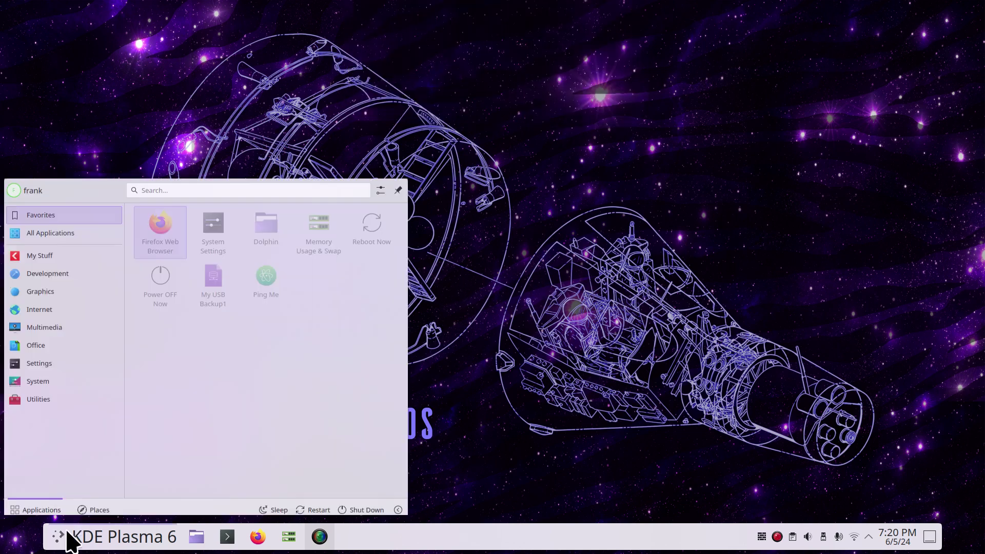
type("test")
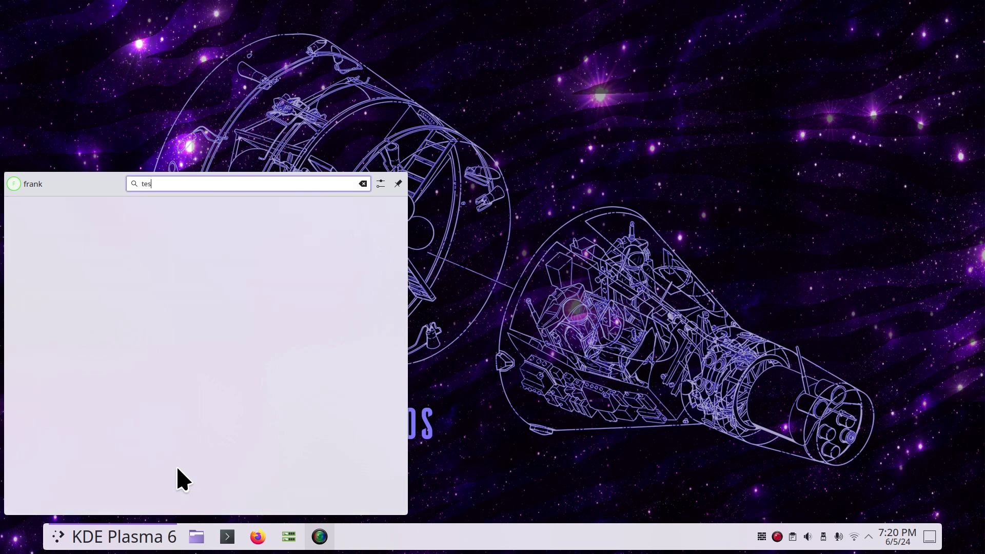
left_click(476, 380)
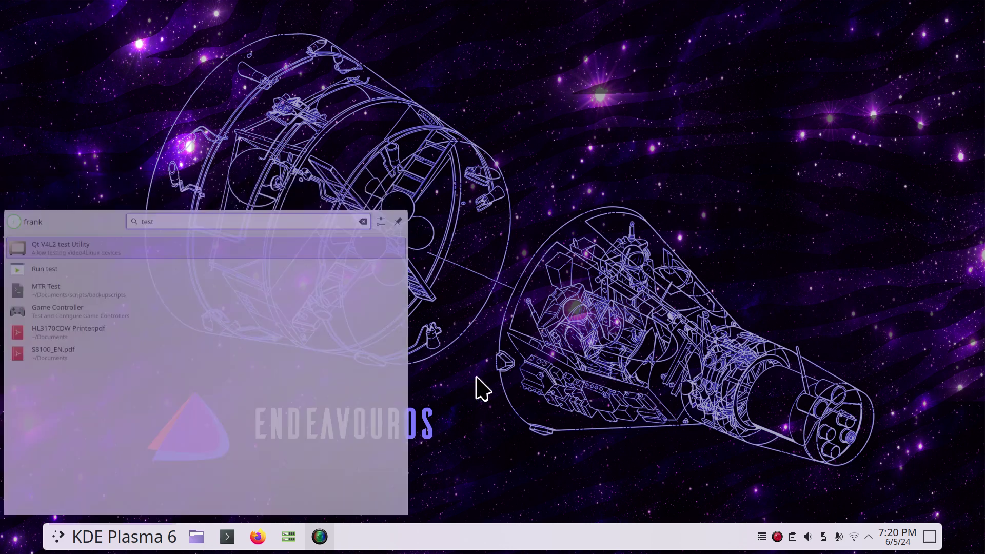
Check that the launcher's My Stuff now lists only Ping Me and My USB Backup1.
left_click(61, 539)
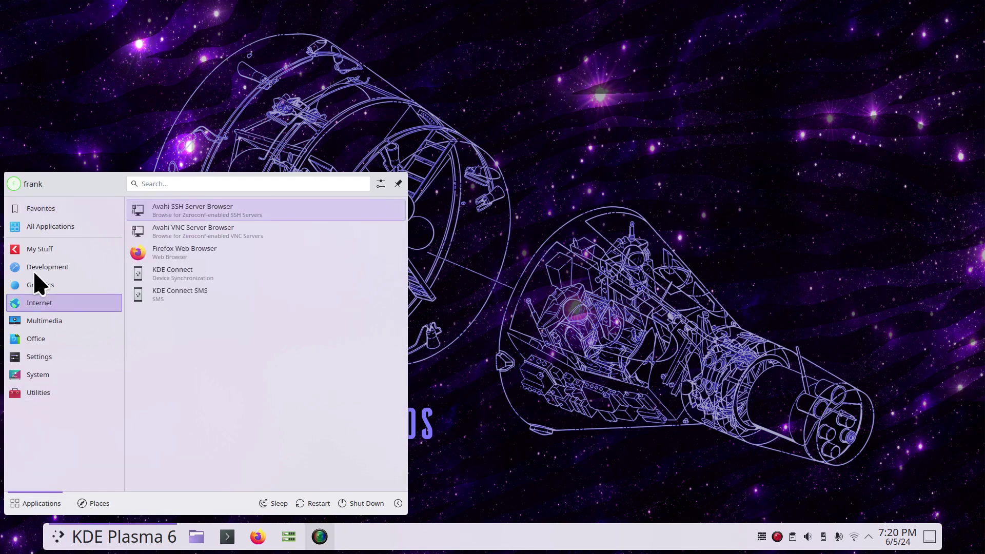
mouse_move(41, 248)
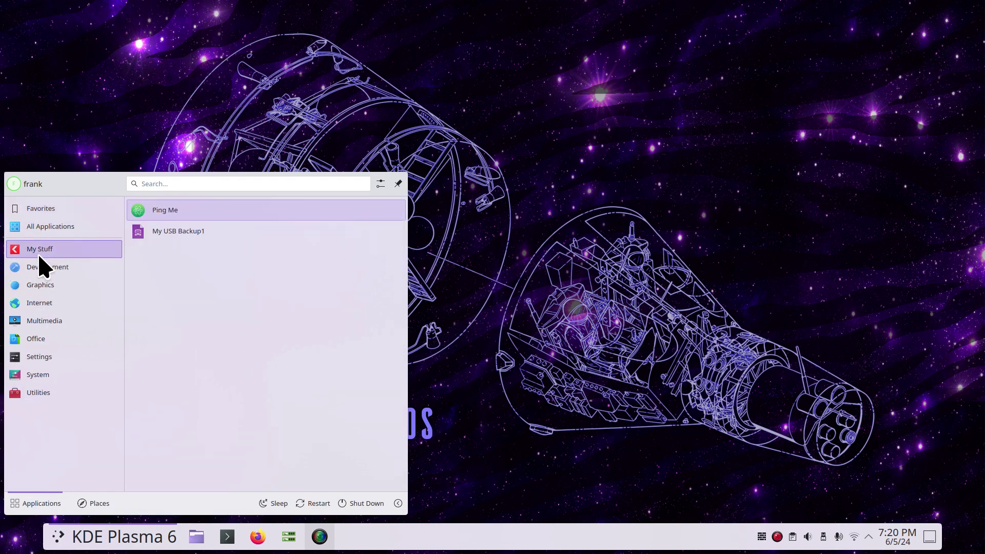
right_click(179, 237)
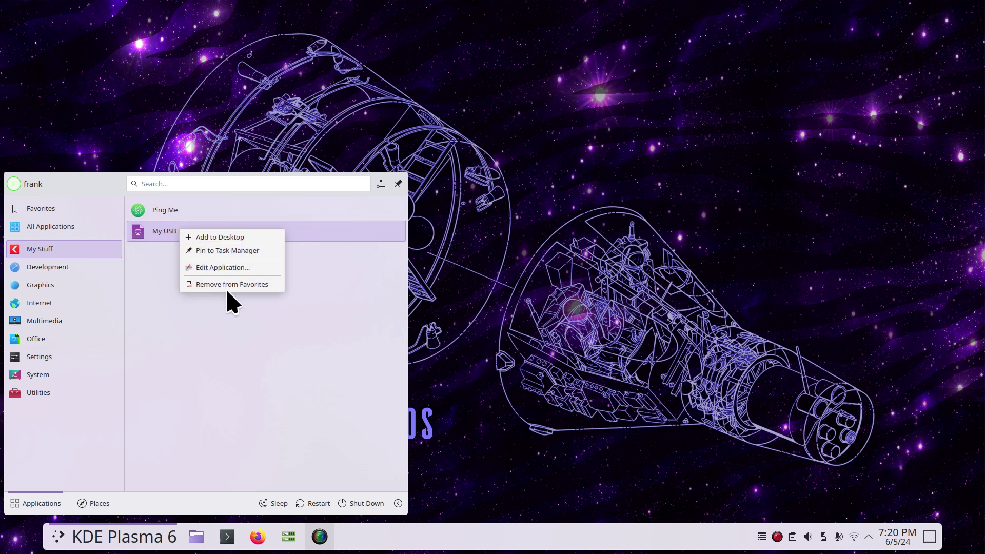
left_click(189, 330)
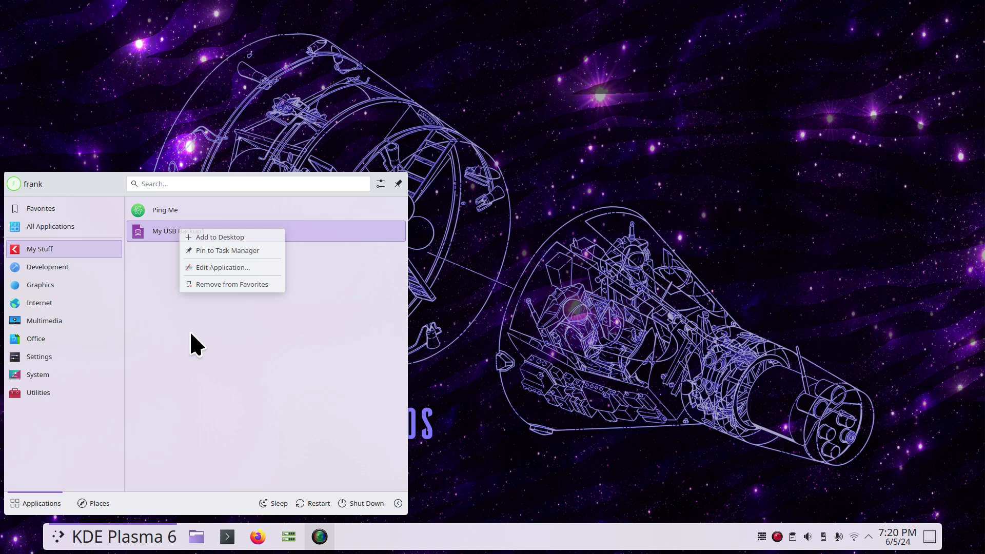
left_click(496, 389)
Recheck the menu in KDE Menu Editor via the launcher's Edit Applications, then close it.
left_click(54, 535)
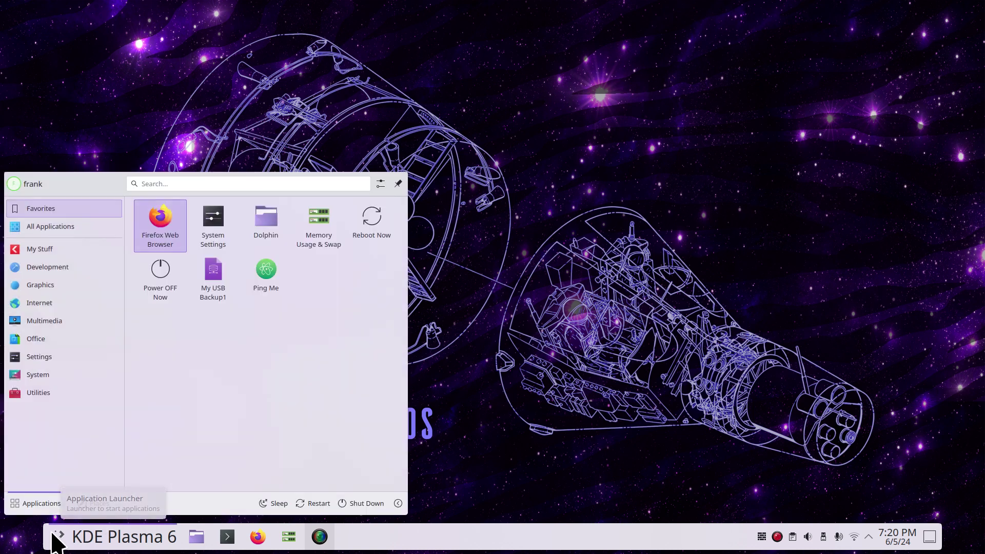
right_click(54, 537)
left_click(103, 467)
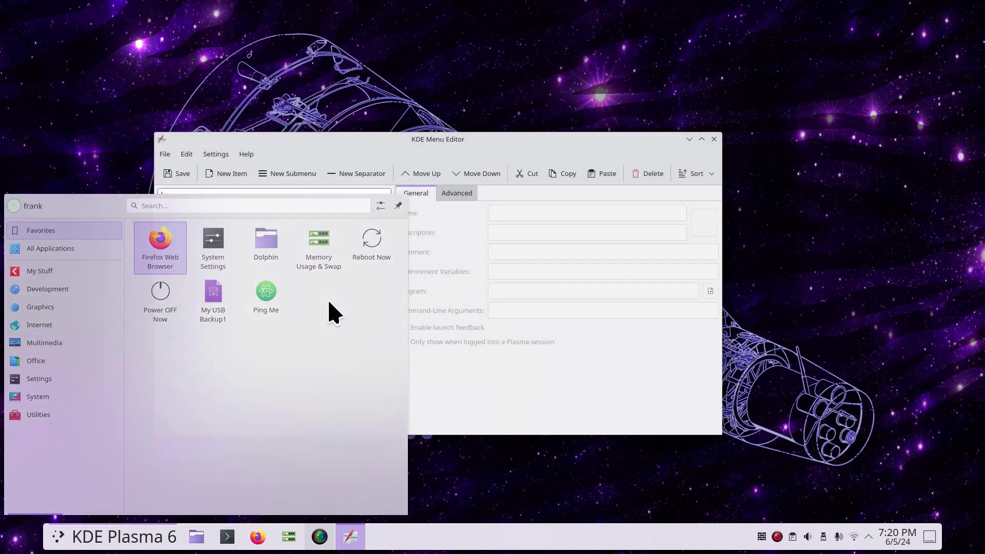
left_click(714, 139)
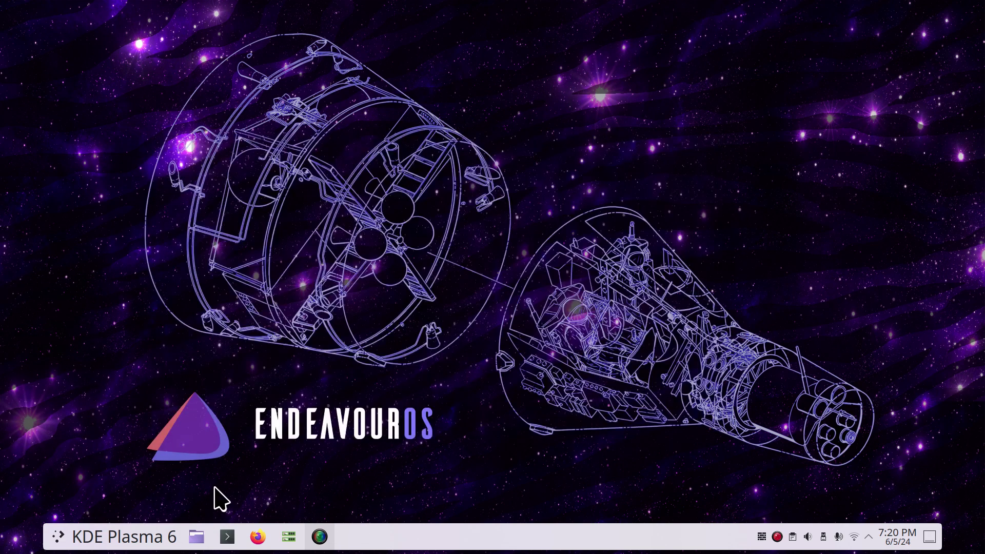
left_click(197, 536)
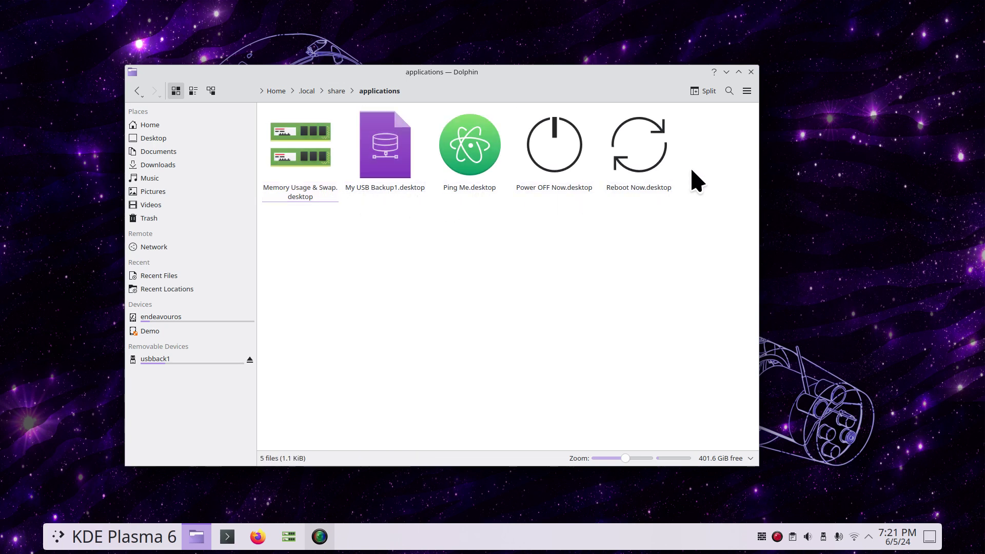
left_click(751, 72)
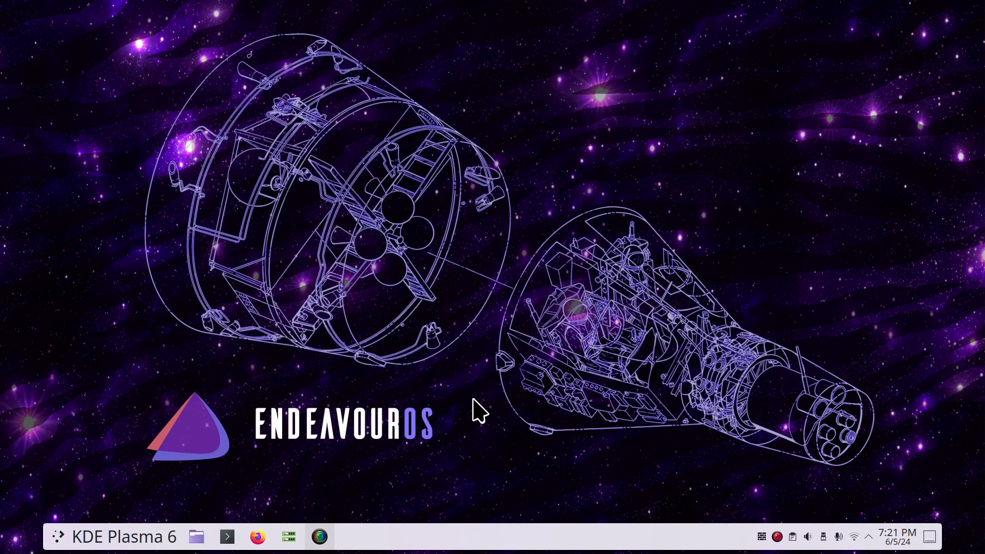